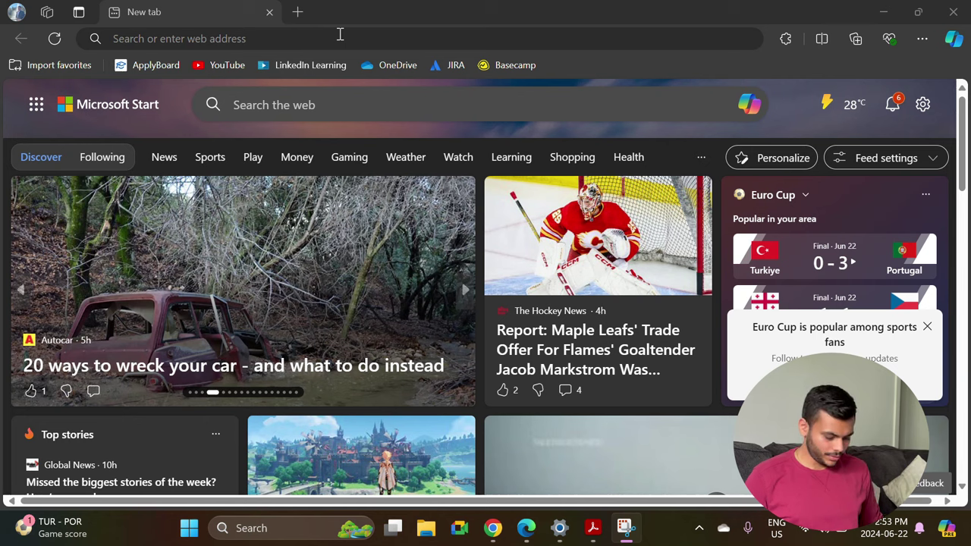
Go to canada.ca and choose the English version of the site.
{"action": "left_click", "coordinate": [339, 34]}
{"action": "type", "text": "canada"}
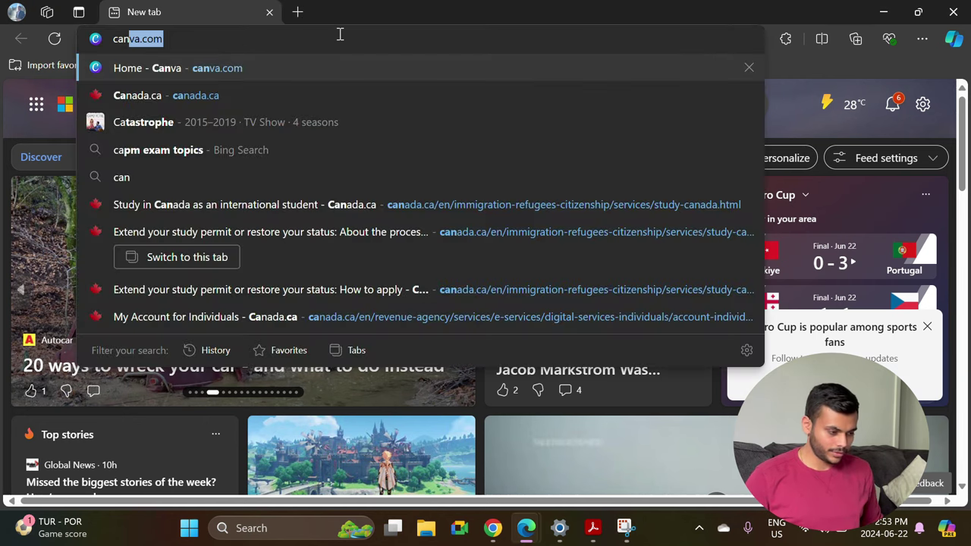
{"action": "type", "text": ".ca"}
{"action": "key", "text": "Return"}
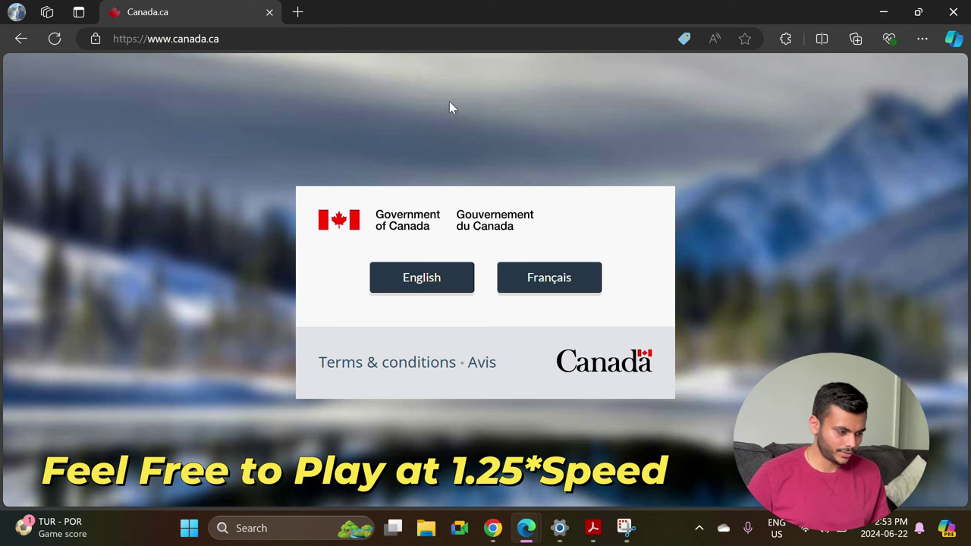
{"action": "left_click", "coordinate": [427, 282]}
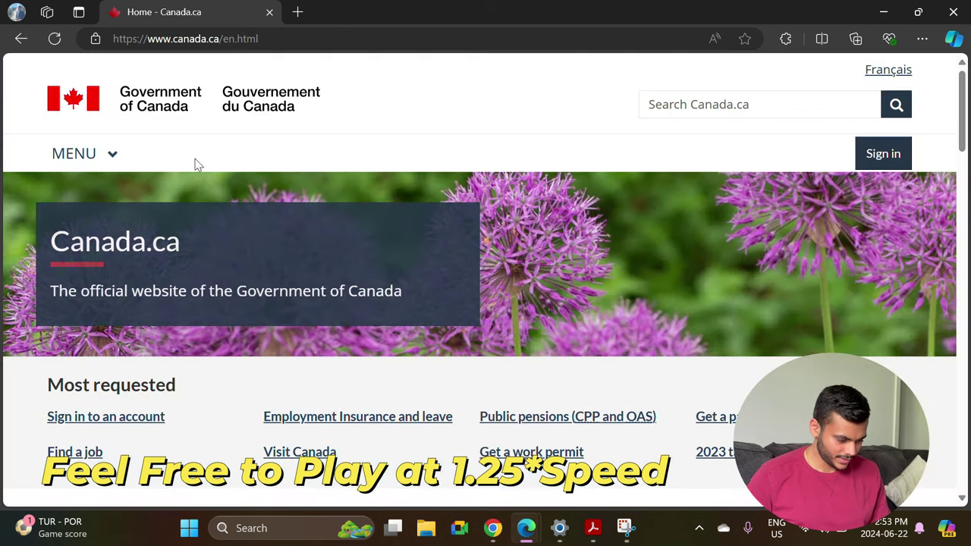
{"action": "scroll", "coordinate": [323, 426], "scroll_direction": "down", "scroll_amount": 3}
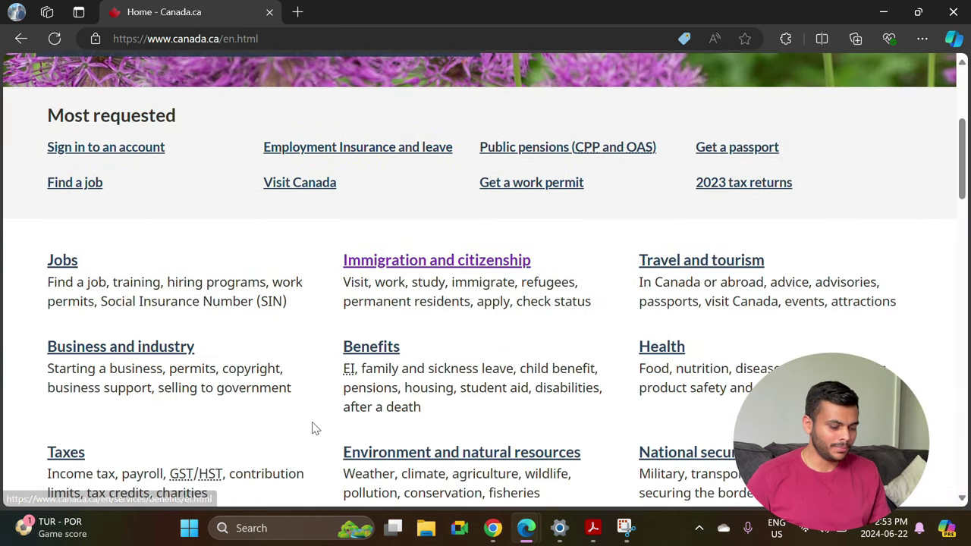
Open Immigration and citizenship, then its Study section.
{"action": "left_click", "coordinate": [404, 265]}
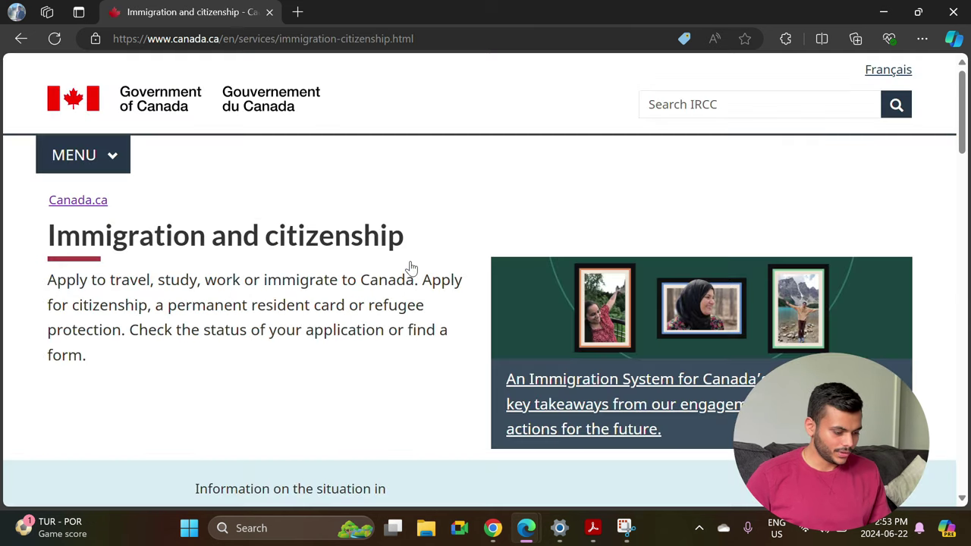
{"action": "scroll", "coordinate": [253, 262], "scroll_direction": "down", "scroll_amount": 3}
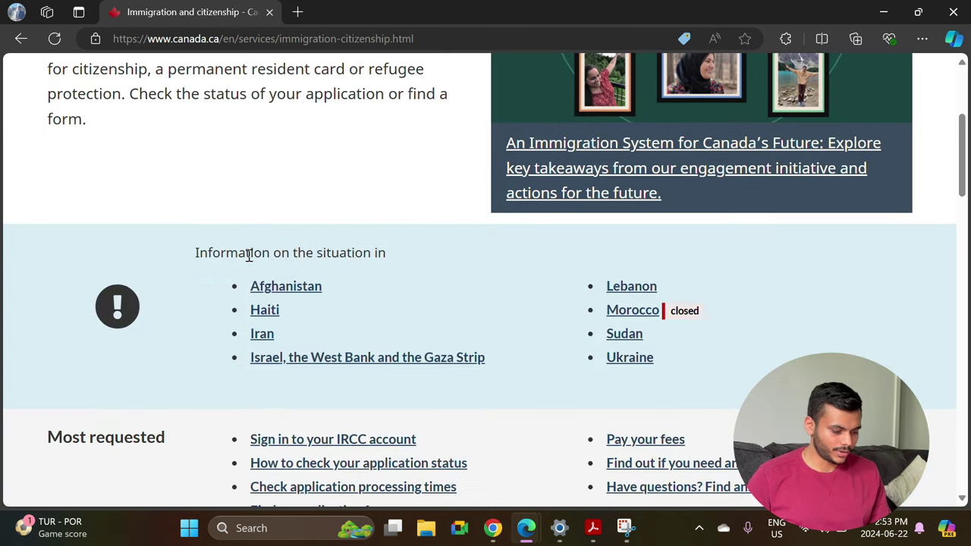
{"action": "scroll", "coordinate": [250, 258], "scroll_direction": "down", "scroll_amount": 6}
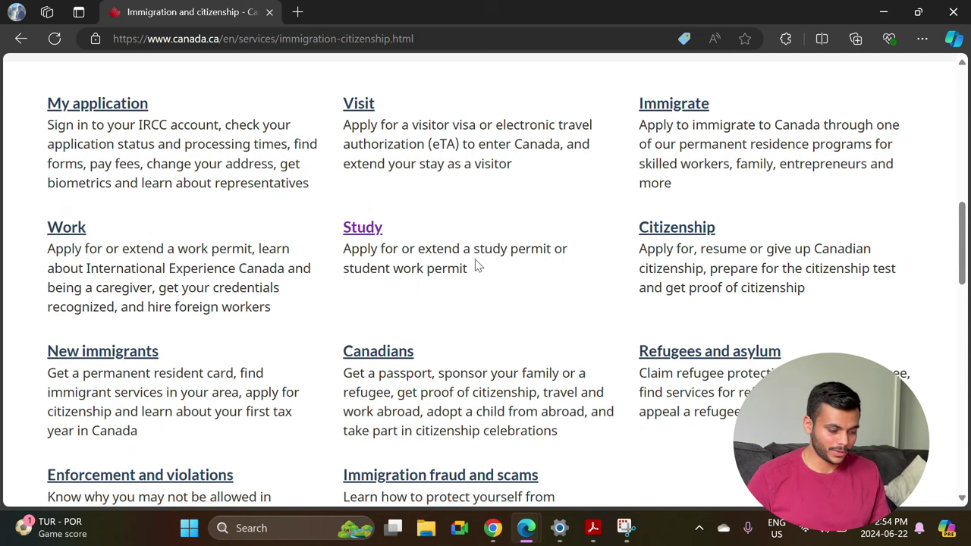
{"action": "left_click", "coordinate": [356, 232]}
{"action": "scroll", "coordinate": [329, 314], "scroll_direction": "down", "scroll_amount": 2}
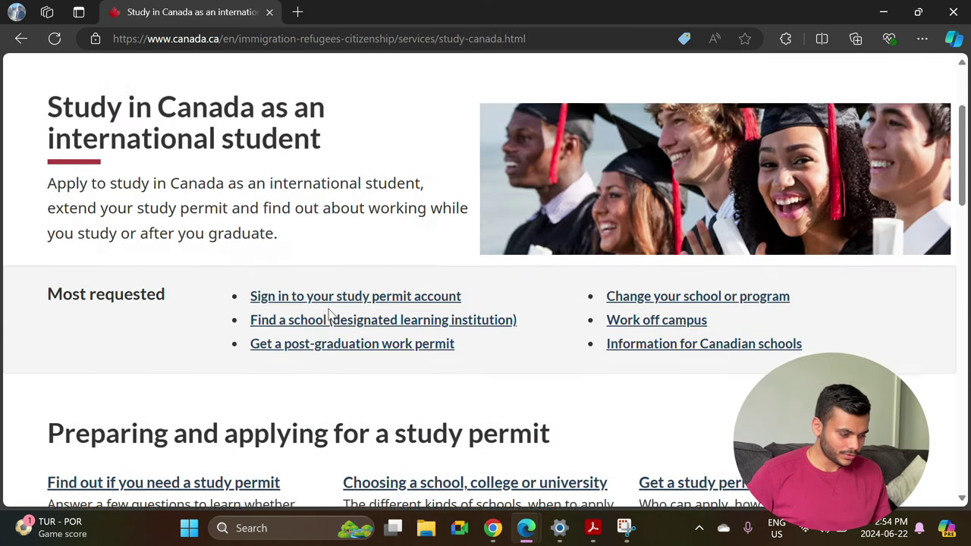
{"action": "scroll", "coordinate": [328, 314], "scroll_direction": "down", "scroll_amount": 7}
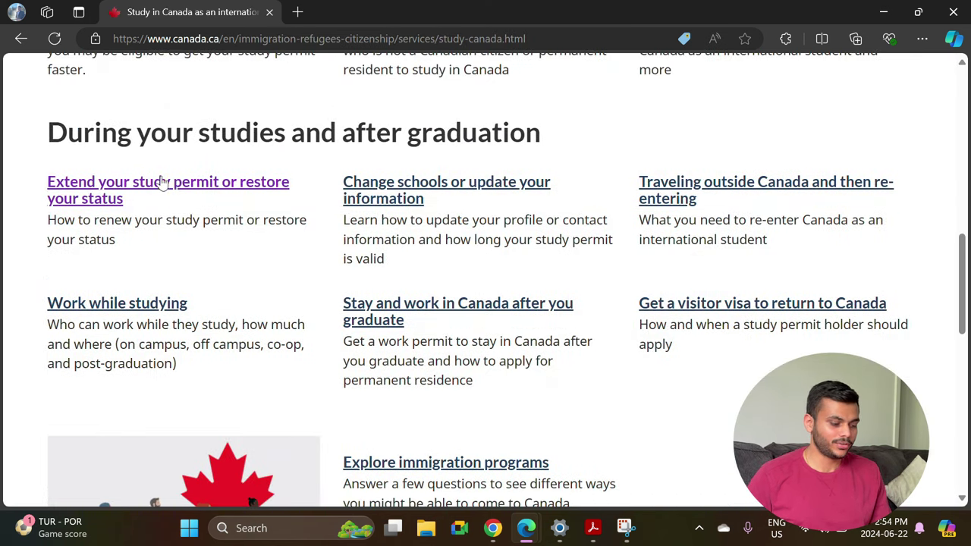
Open 'Extend your study permit or restore your status' and highlight the $150 fee.
{"action": "left_click", "coordinate": [95, 199]}
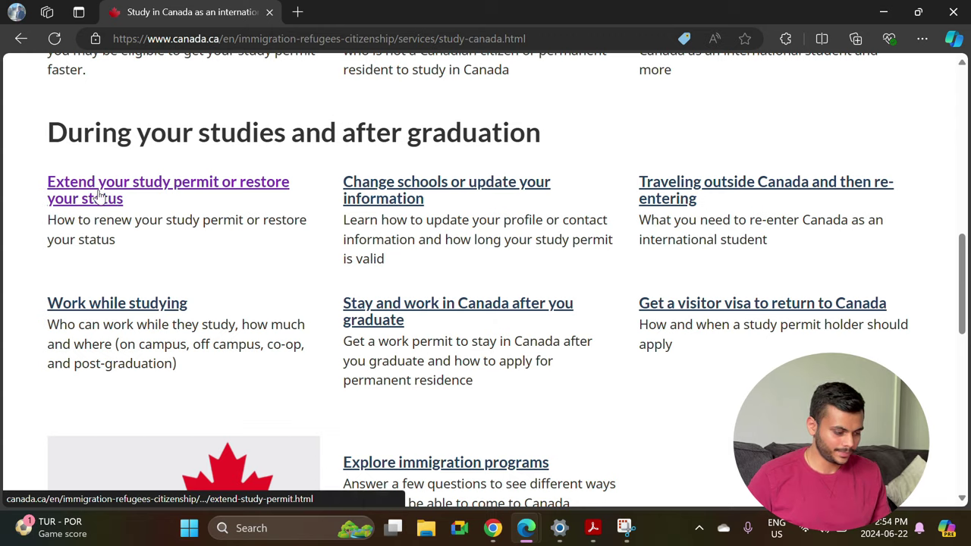
{"action": "scroll", "coordinate": [384, 346], "scroll_direction": "down", "scroll_amount": 1}
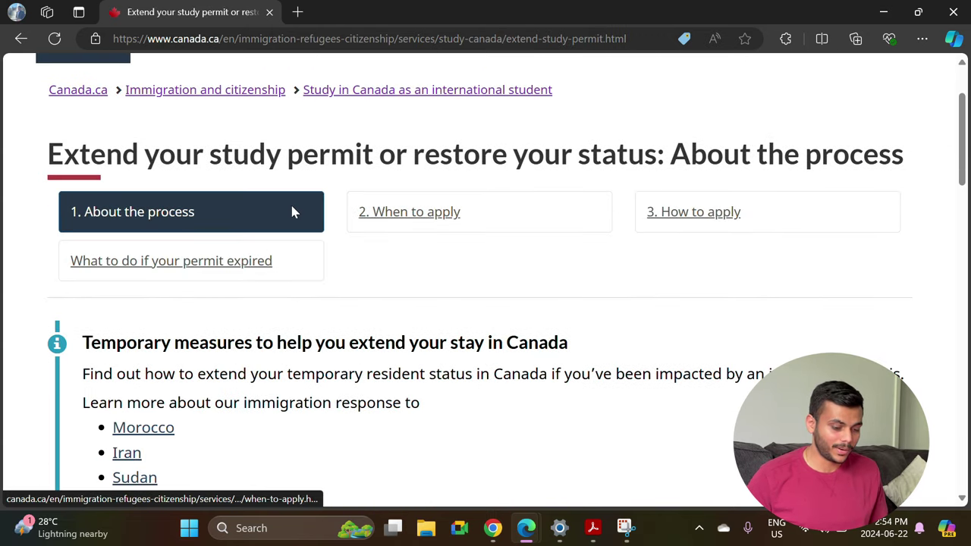
{"action": "scroll", "coordinate": [421, 227], "scroll_direction": "down", "scroll_amount": 4}
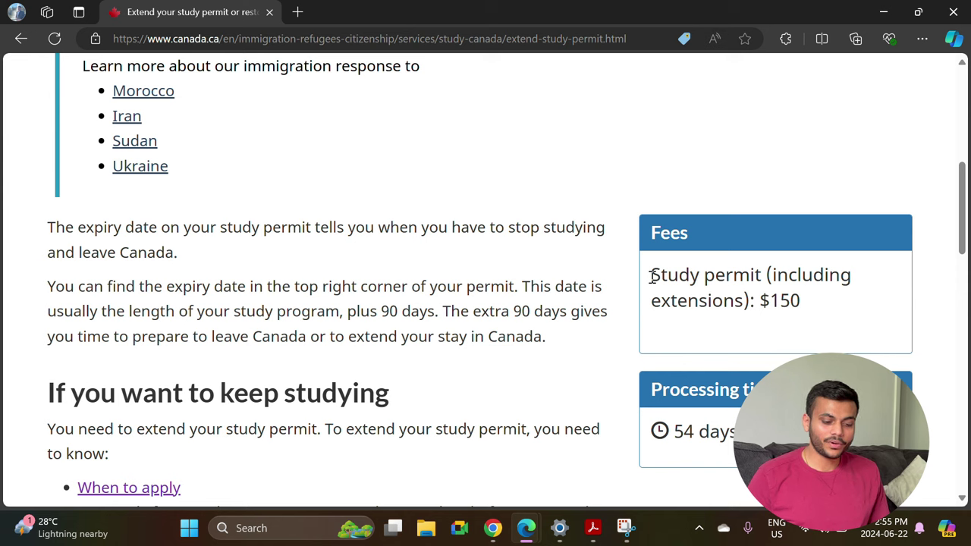
{"action": "left_click_drag", "start_coordinate": [652, 276], "coordinate": [829, 345]}
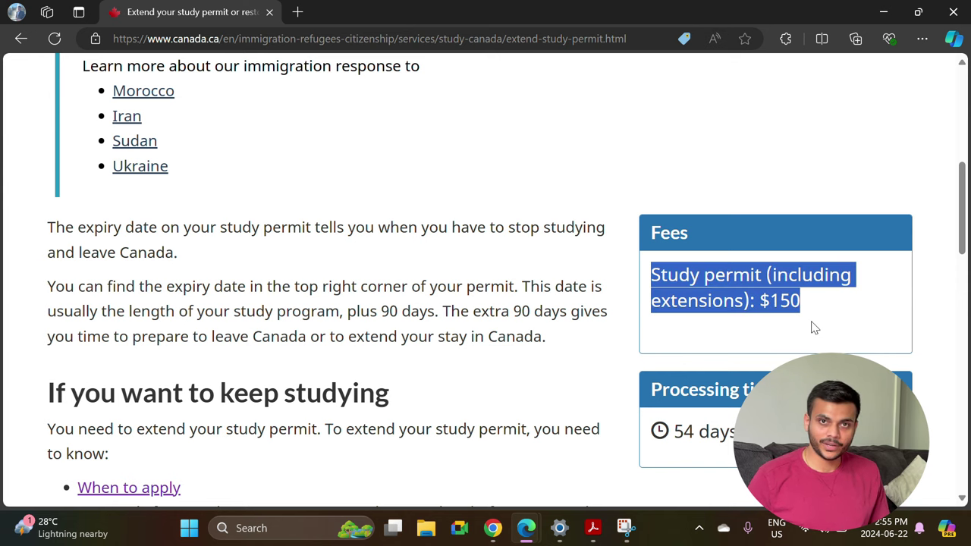
{"action": "scroll", "coordinate": [813, 325], "scroll_direction": "down", "scroll_amount": 1}
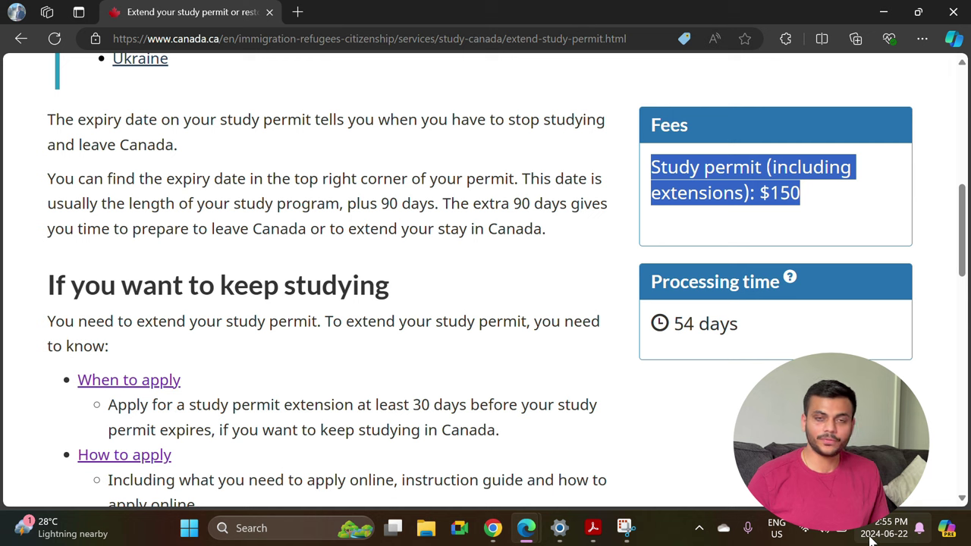
{"action": "scroll", "coordinate": [677, 328], "scroll_direction": "down", "scroll_amount": 3}
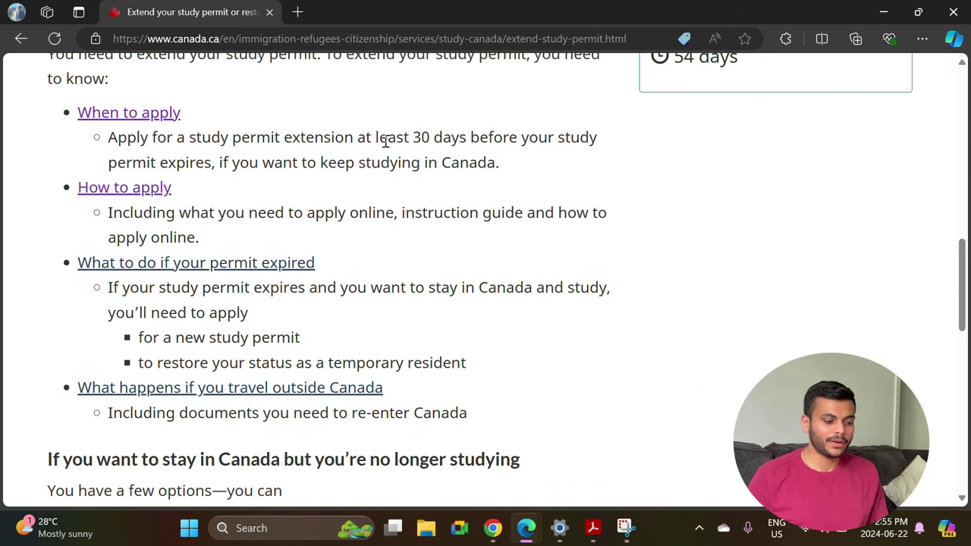
Highlight the 'at least 30 days' before expiry application deadline.
{"action": "left_click_drag", "start_coordinate": [358, 137], "coordinate": [212, 173]}
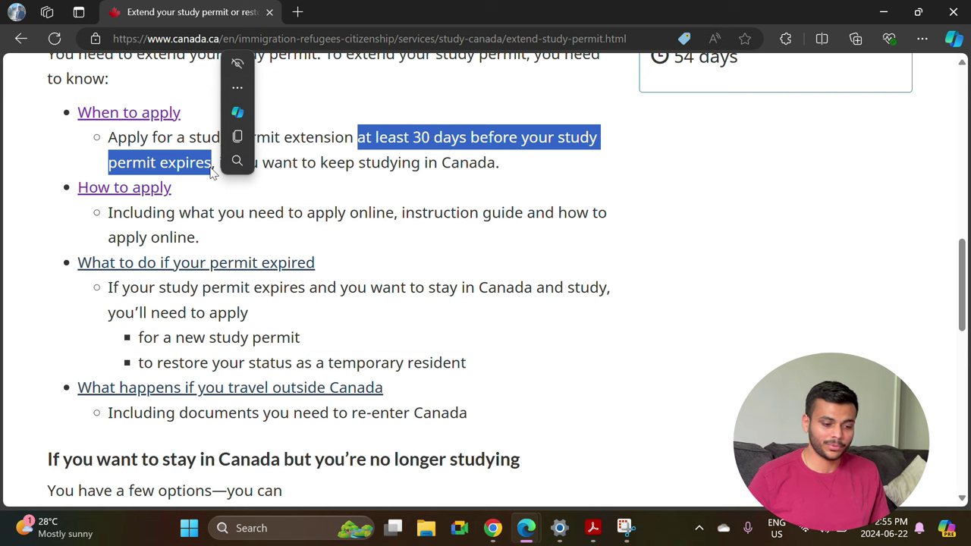
{"action": "scroll", "coordinate": [711, 142], "scroll_direction": "up", "scroll_amount": 1}
{"action": "scroll", "coordinate": [427, 297], "scroll_direction": "down", "scroll_amount": 3}
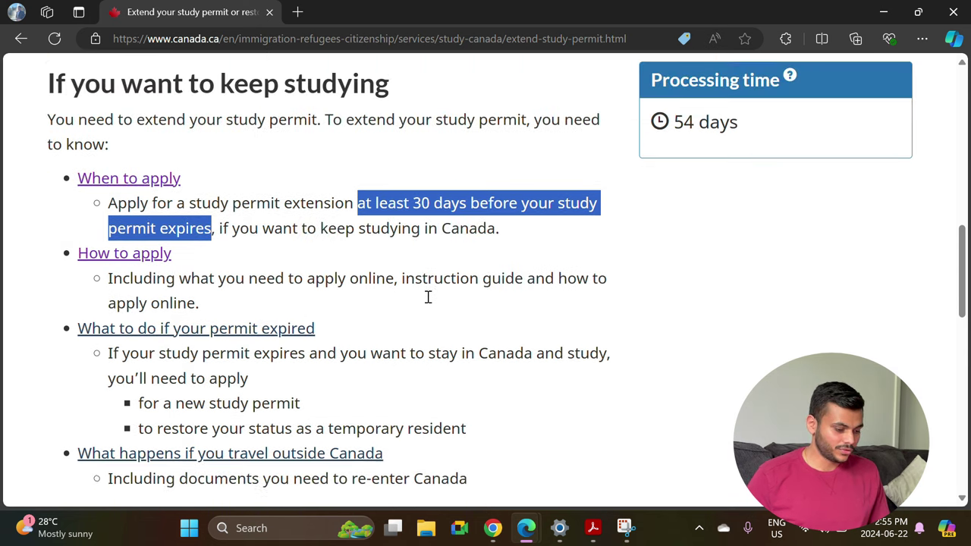
{"action": "scroll", "coordinate": [427, 302], "scroll_direction": "down", "scroll_amount": 2}
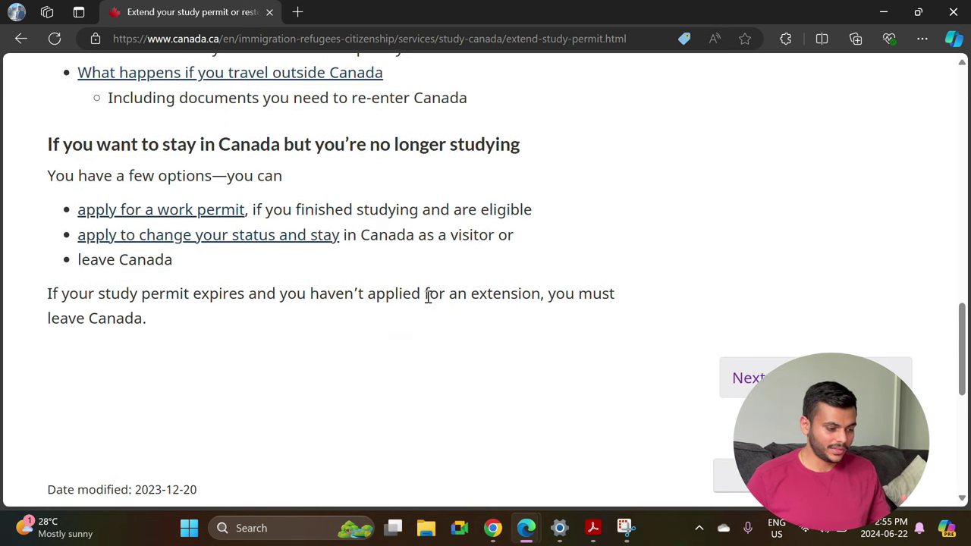
{"action": "scroll", "coordinate": [239, 232], "scroll_direction": "up", "scroll_amount": 8}
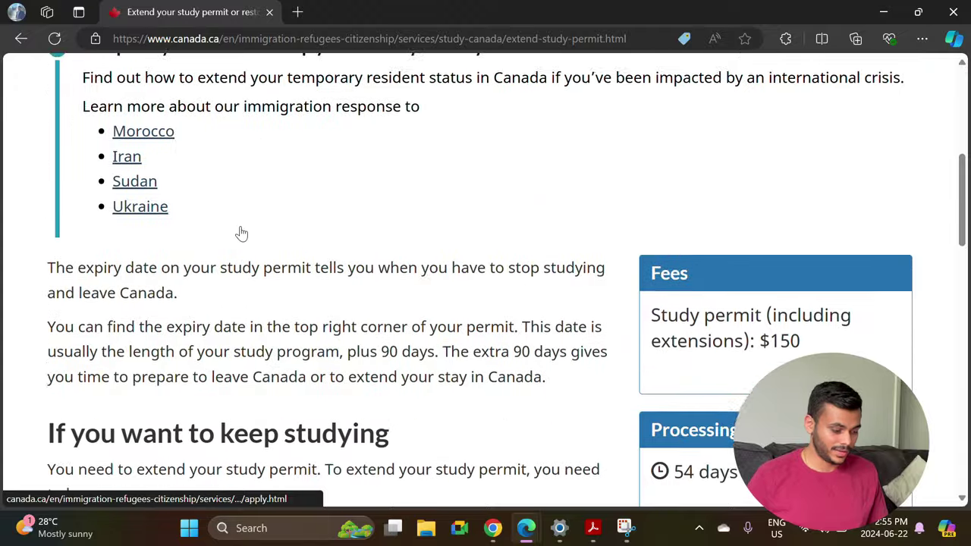
{"action": "scroll", "coordinate": [242, 233], "scroll_direction": "down", "scroll_amount": 7}
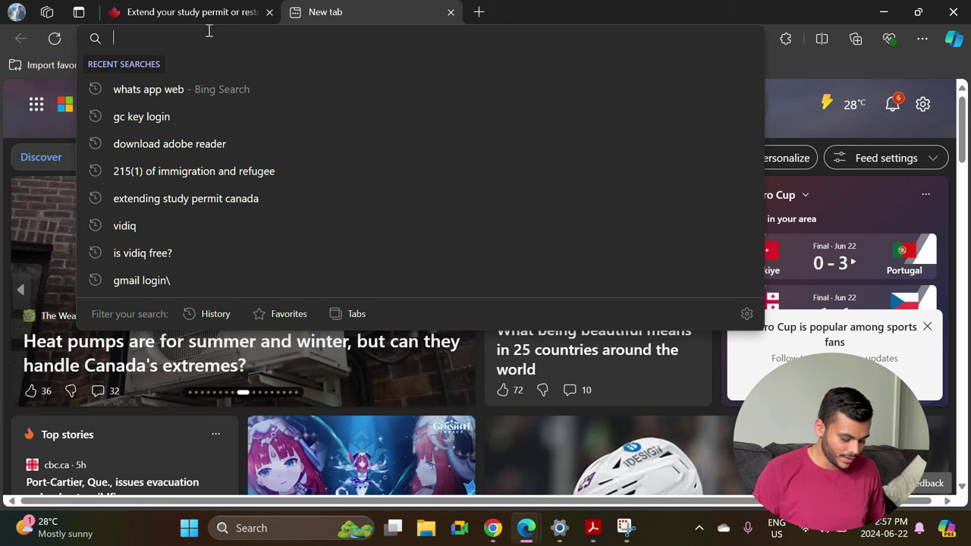
Search for GC key login and open the IRCC secure account sign-in result.
{"action": "type", "text": "GC"}
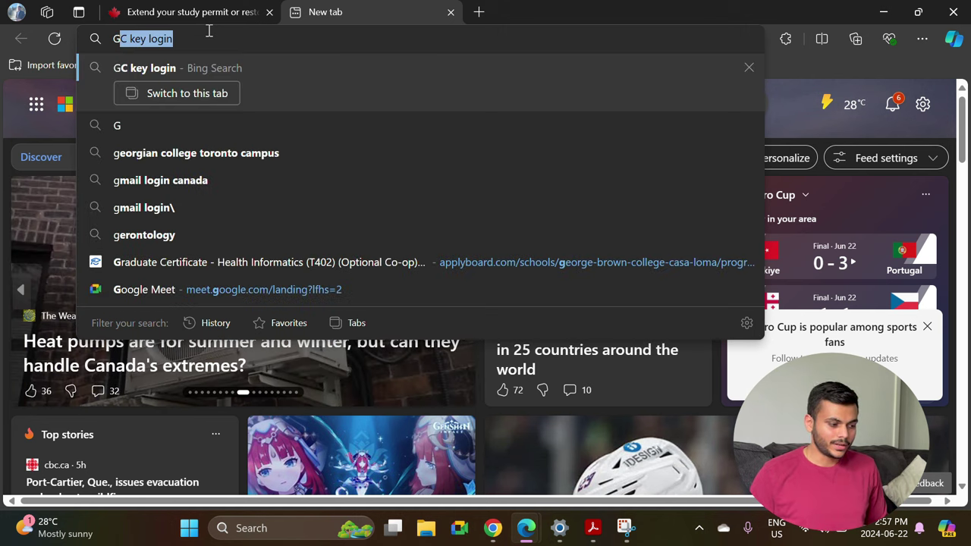
{"action": "left_click", "coordinate": [212, 69]}
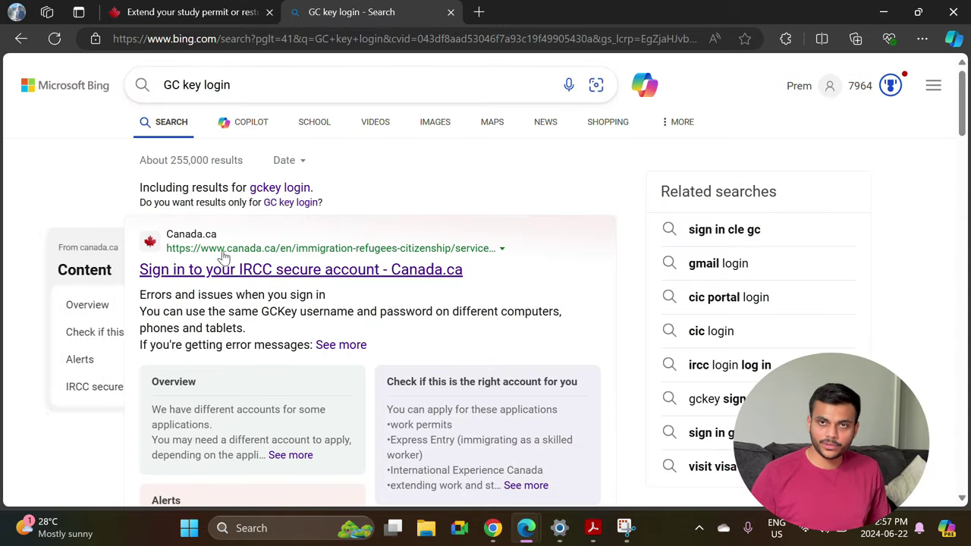
{"action": "left_click", "coordinate": [254, 273]}
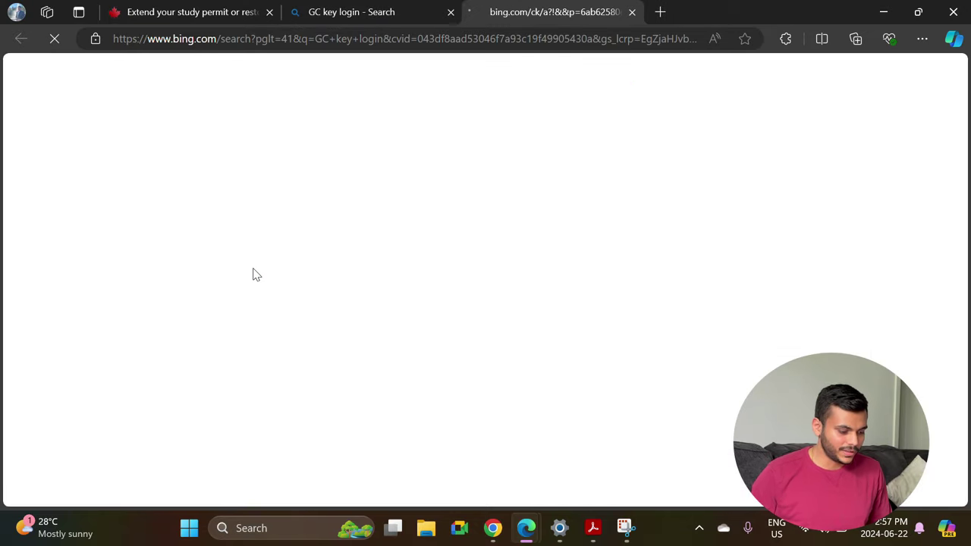
{"action": "scroll", "coordinate": [392, 278], "scroll_direction": "down", "scroll_amount": 2}
{"action": "scroll", "coordinate": [392, 279], "scroll_direction": "down", "scroll_amount": 8}
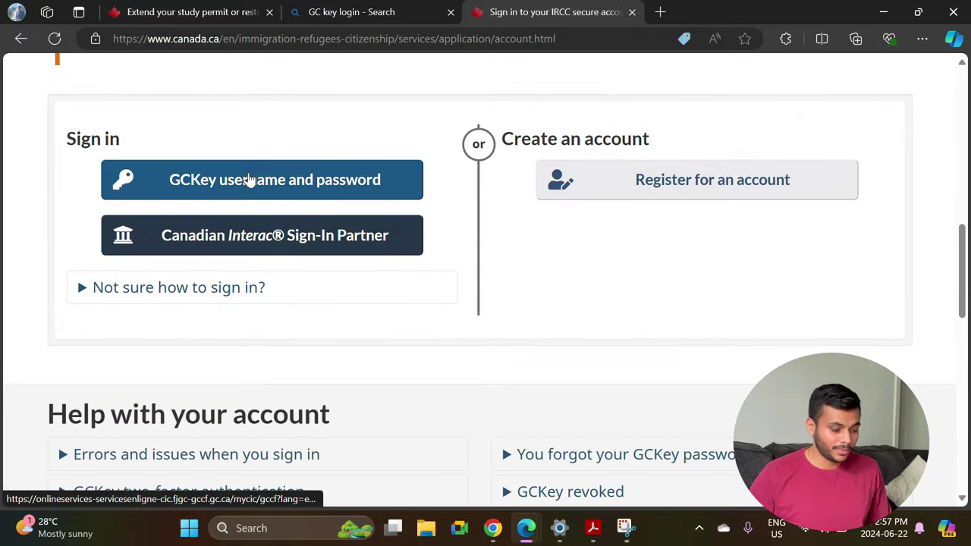
Sign in with GCKey and start an application to come to Canada.
{"action": "left_click", "coordinate": [251, 180]}
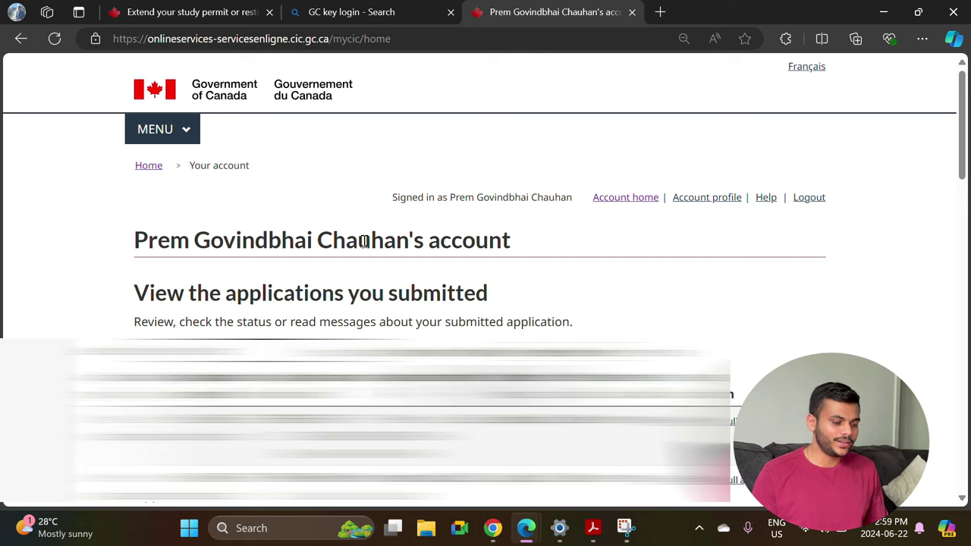
{"action": "scroll", "coordinate": [434, 180], "scroll_direction": "down", "scroll_amount": 15}
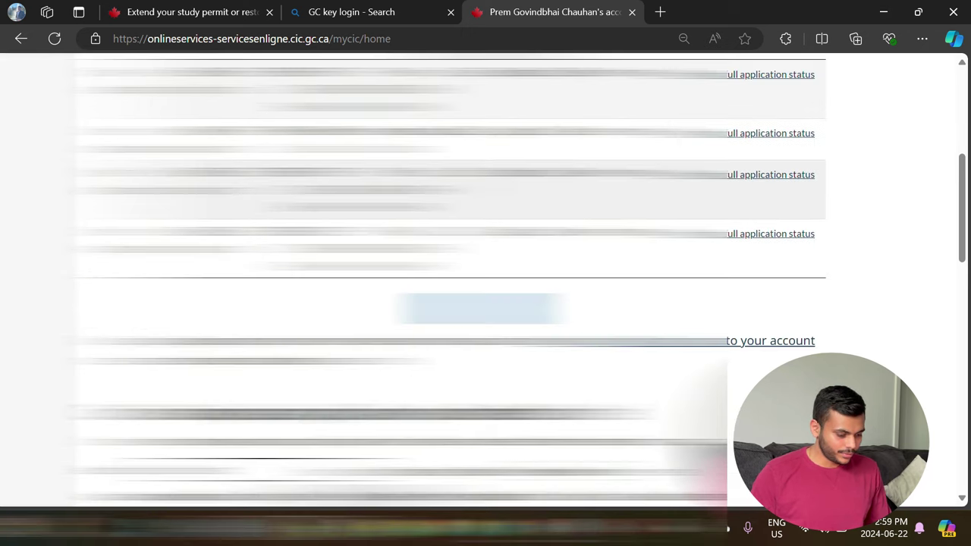
{"action": "scroll", "coordinate": [213, 145], "scroll_direction": "up", "scroll_amount": 2}
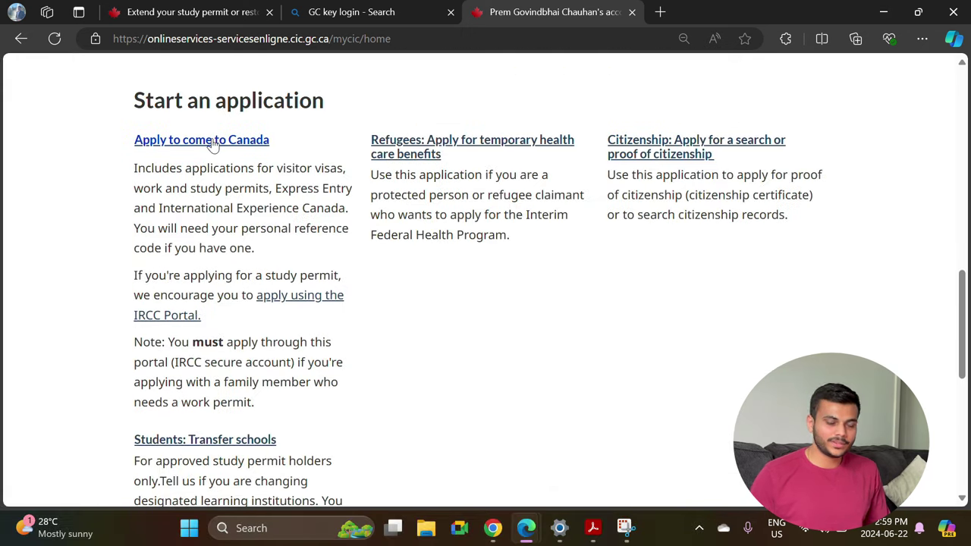
{"action": "left_click", "coordinate": [193, 145]}
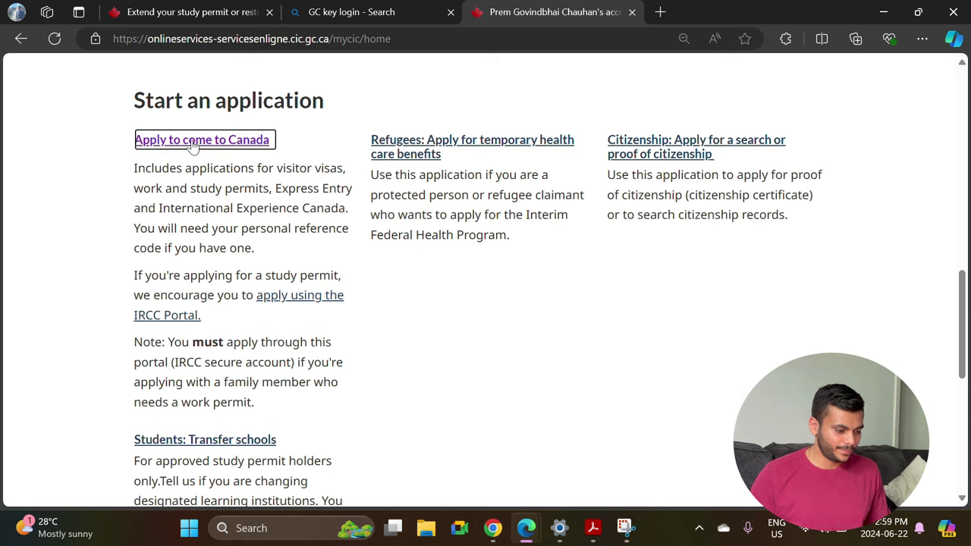
{"action": "scroll", "coordinate": [303, 357], "scroll_direction": "down", "scroll_amount": 2}
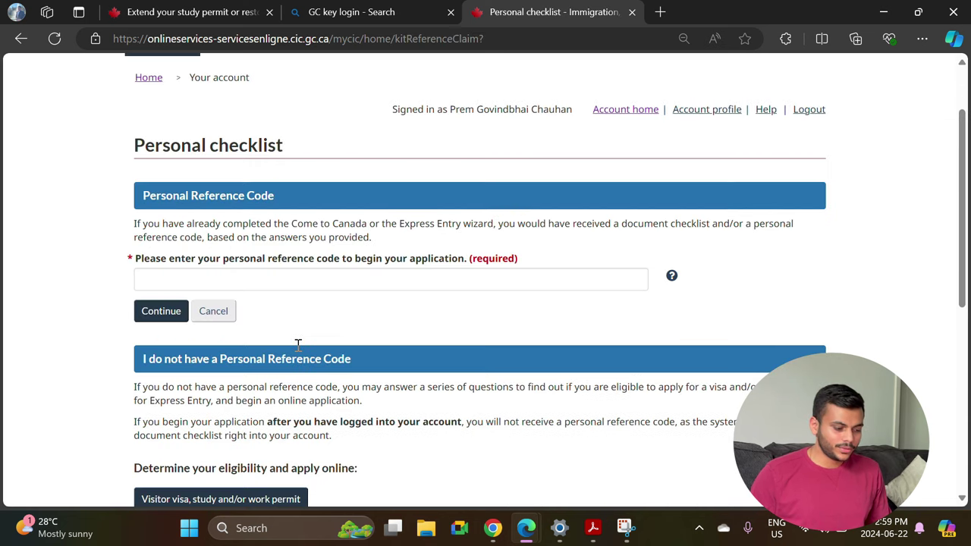
{"action": "scroll", "coordinate": [210, 336], "scroll_direction": "down", "scroll_amount": 3}
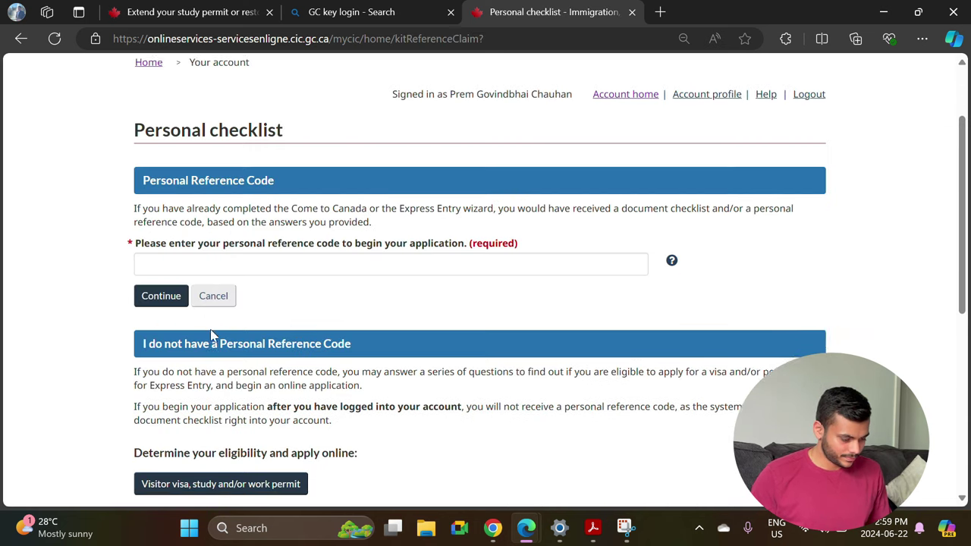
{"action": "scroll", "coordinate": [211, 335], "scroll_direction": "down", "scroll_amount": 1}
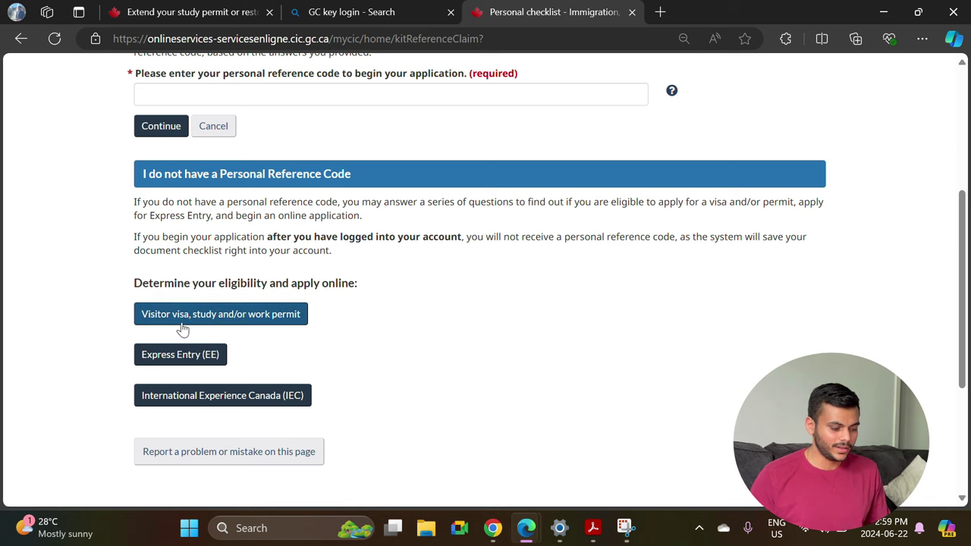
Start the visitor visa, study or work permit eligibility check and answer No to a provincial attestation letter.
{"action": "left_click", "coordinate": [217, 318]}
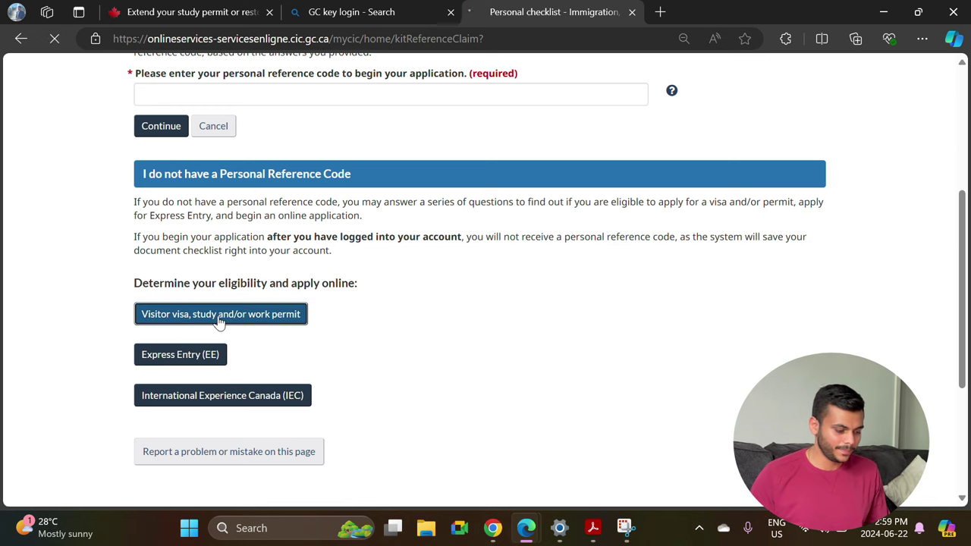
{"action": "scroll", "coordinate": [217, 321], "scroll_direction": "down", "scroll_amount": 2}
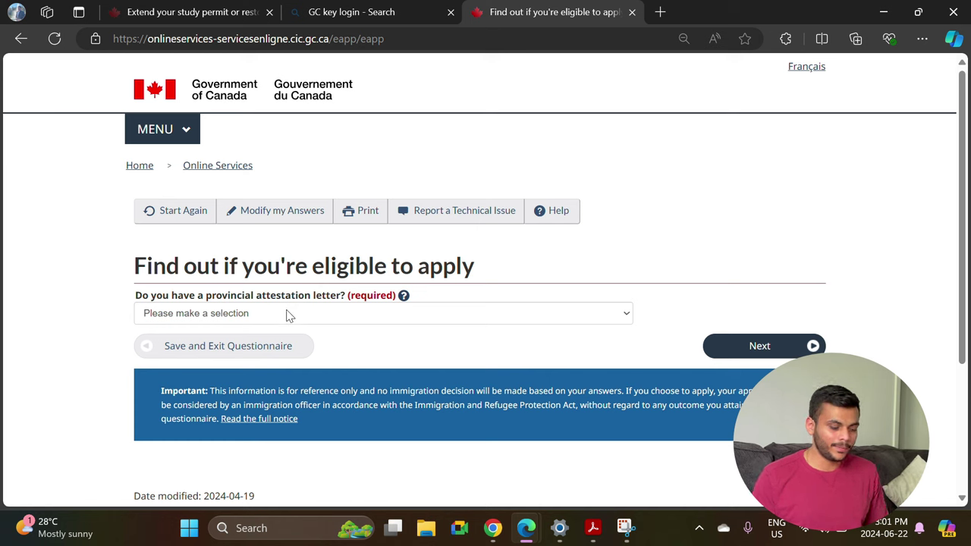
{"action": "left_click", "coordinate": [287, 317]}
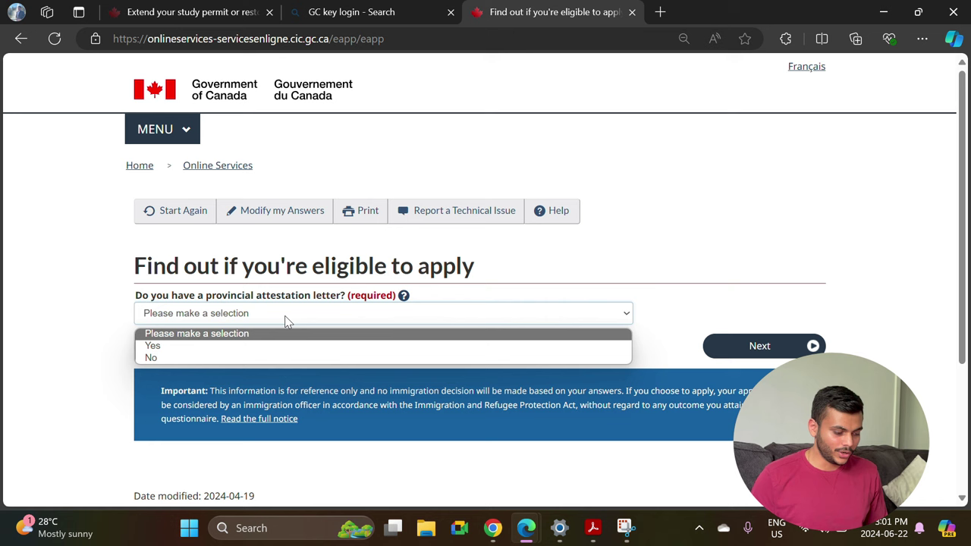
{"action": "left_click", "coordinate": [186, 356]}
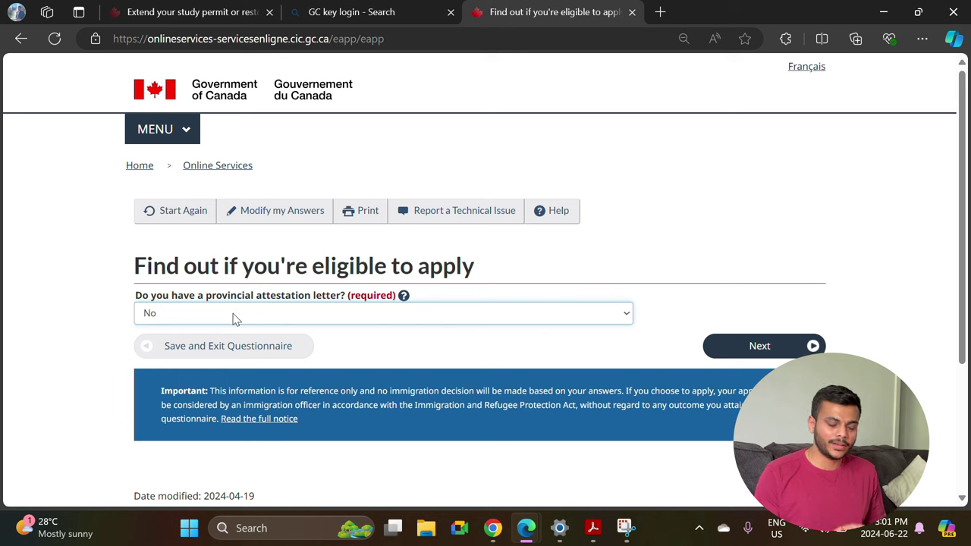
{"action": "left_click", "coordinate": [757, 350]}
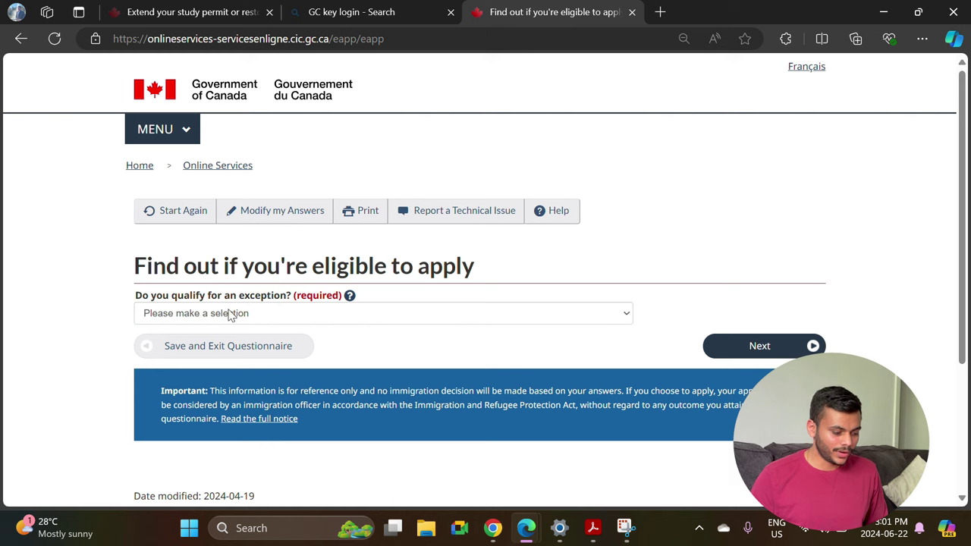
Answer Yes to qualifying for an exception.
{"action": "left_click", "coordinate": [256, 316]}
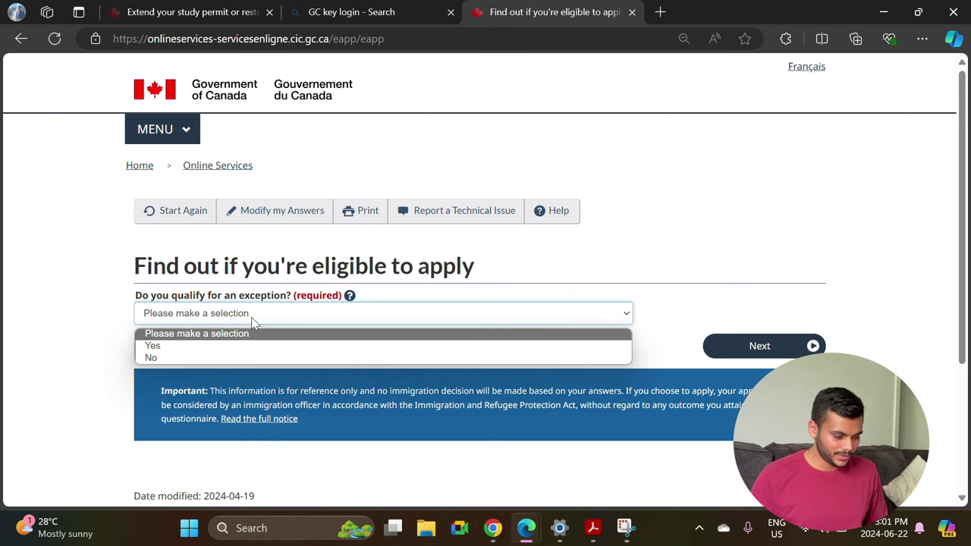
{"action": "left_click", "coordinate": [216, 349]}
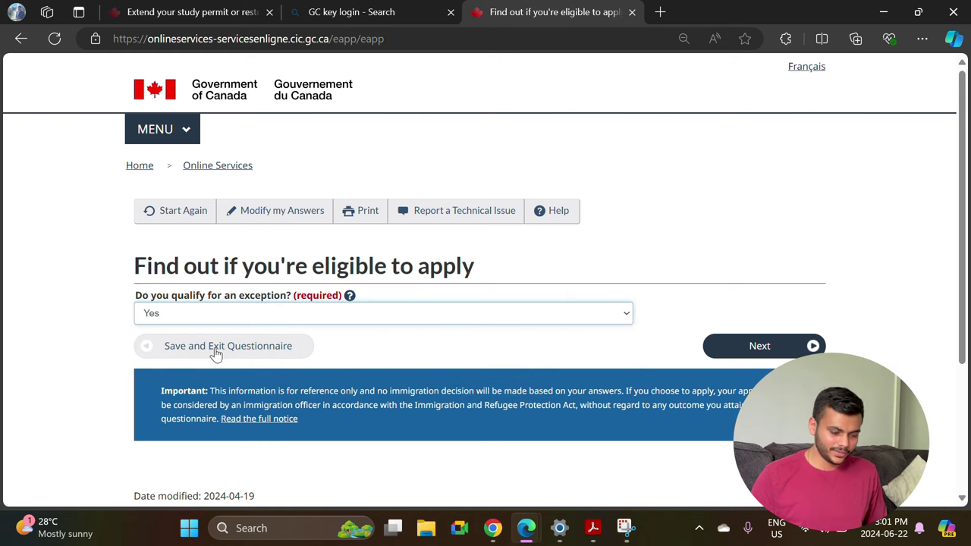
{"action": "left_click", "coordinate": [718, 350]}
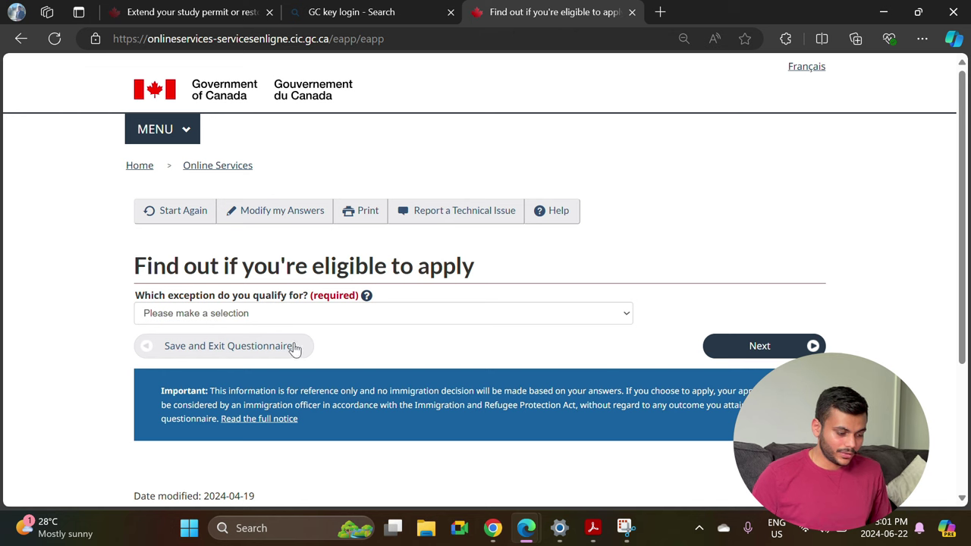
Choose the within-Canada 215(1) exception and answer No to being a US permanent resident.
{"action": "left_click", "coordinate": [151, 318]}
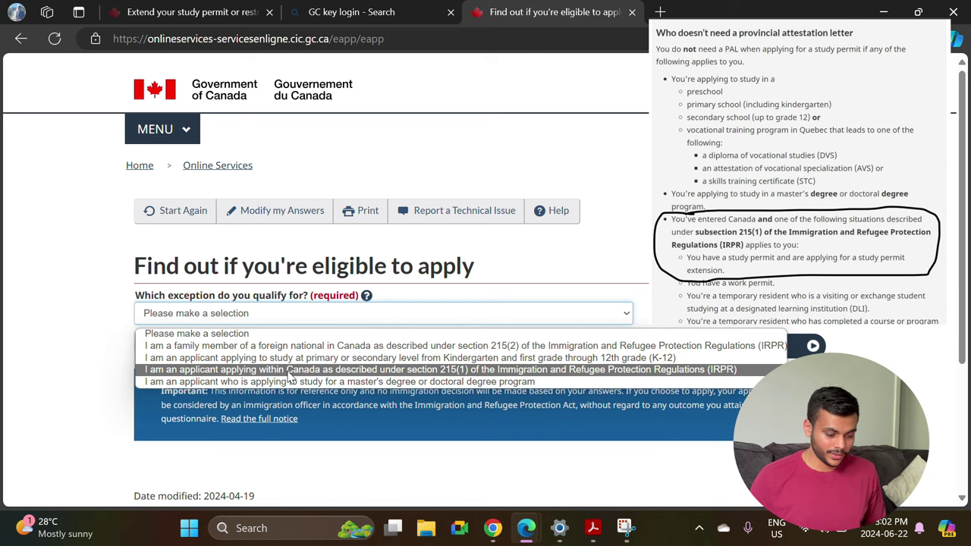
{"action": "left_click", "coordinate": [289, 371]}
{"action": "left_click", "coordinate": [736, 348]}
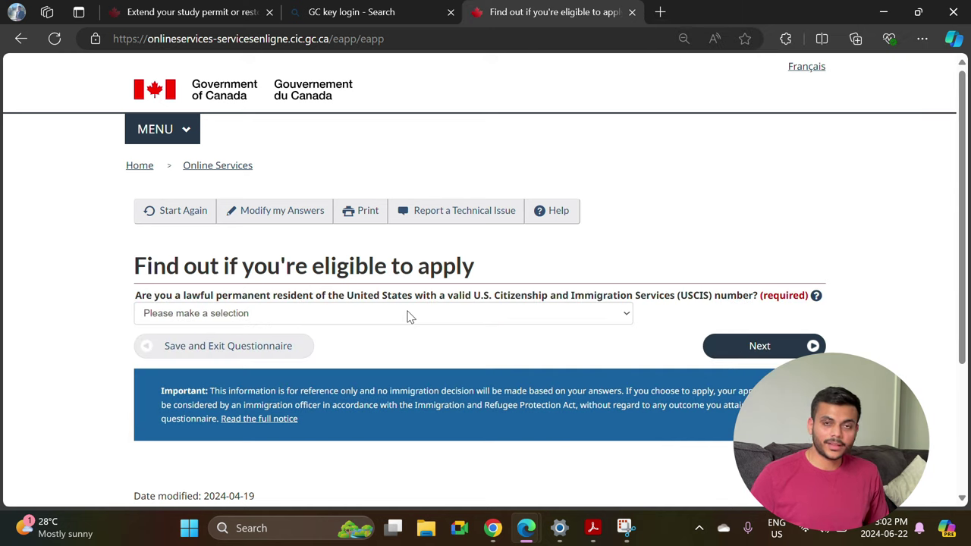
{"action": "left_click", "coordinate": [409, 316]}
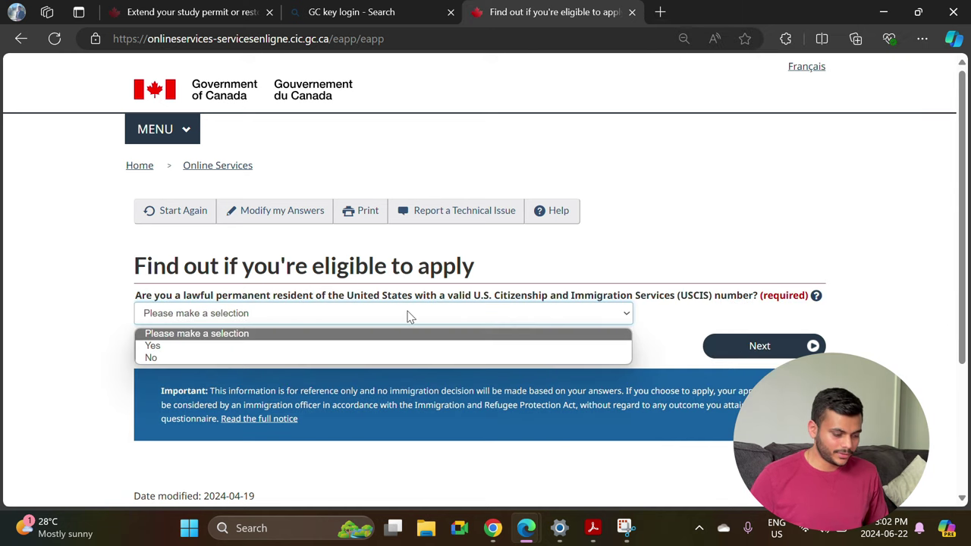
{"action": "left_click", "coordinate": [293, 346]}
{"action": "left_click", "coordinate": [322, 317]}
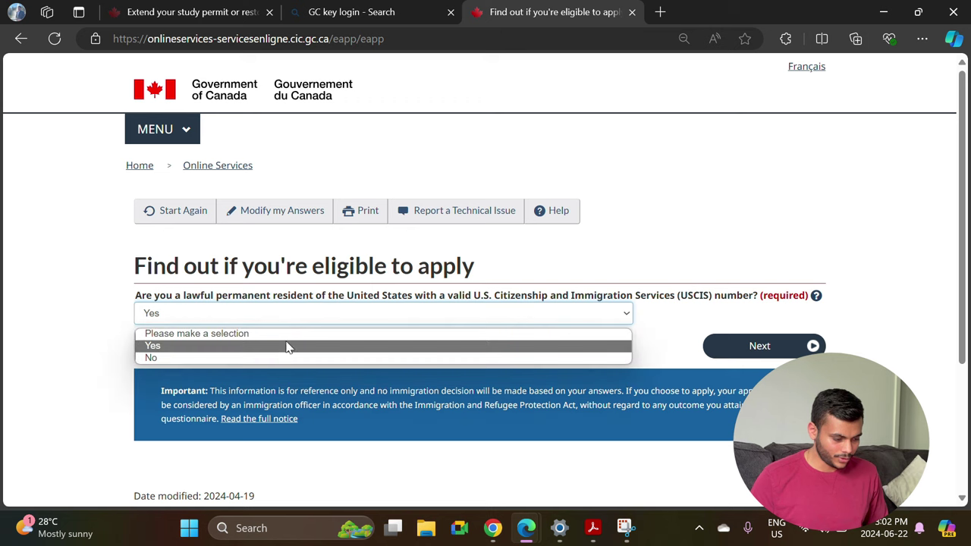
{"action": "left_click", "coordinate": [278, 357]}
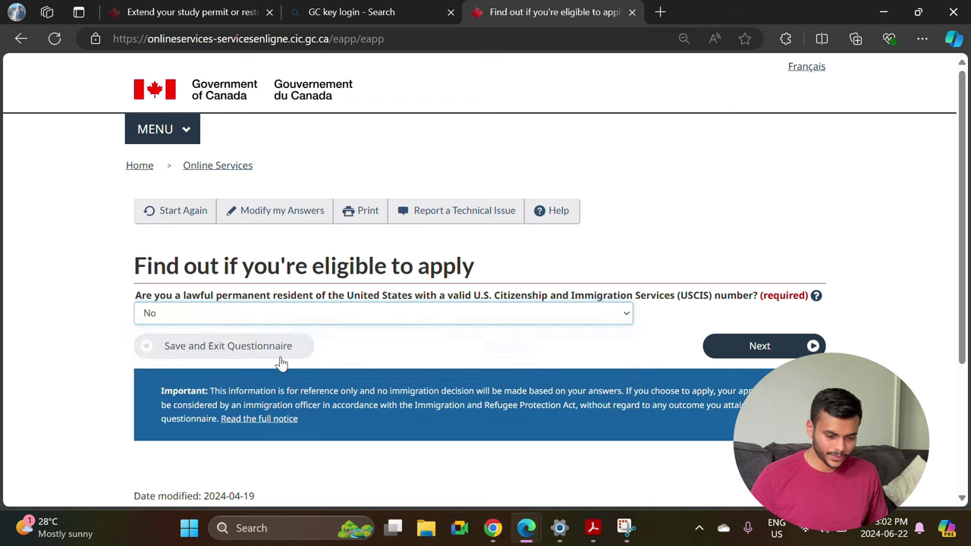
{"action": "left_click", "coordinate": [745, 345]}
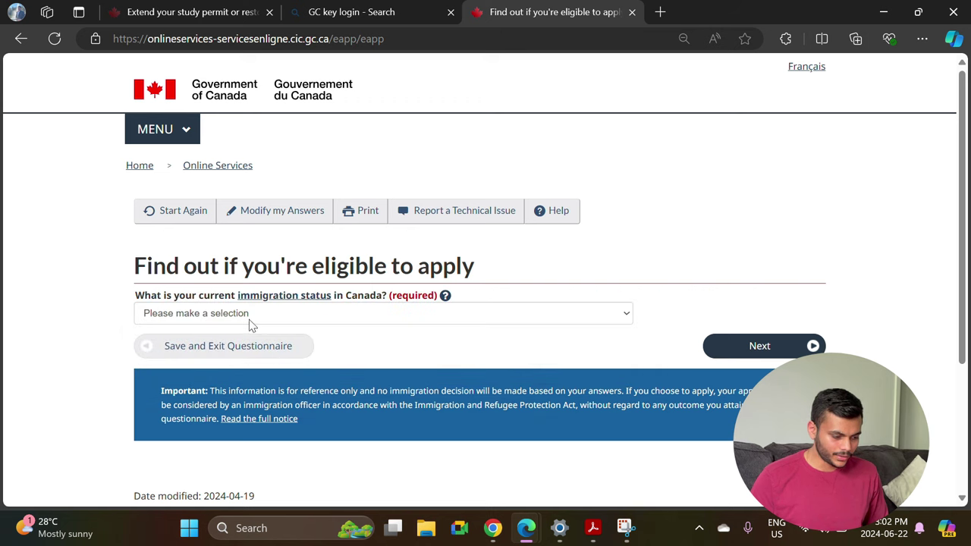
Set status Student, marital status Never Married/Single, province Ontario, and view the results.
{"action": "left_click", "coordinate": [254, 324]}
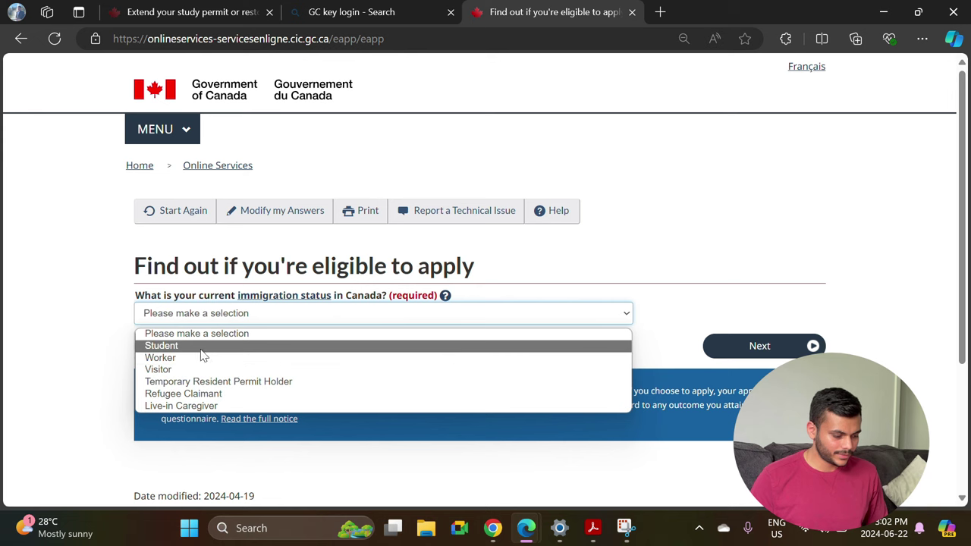
{"action": "left_click", "coordinate": [162, 346]}
{"action": "left_click", "coordinate": [724, 346]}
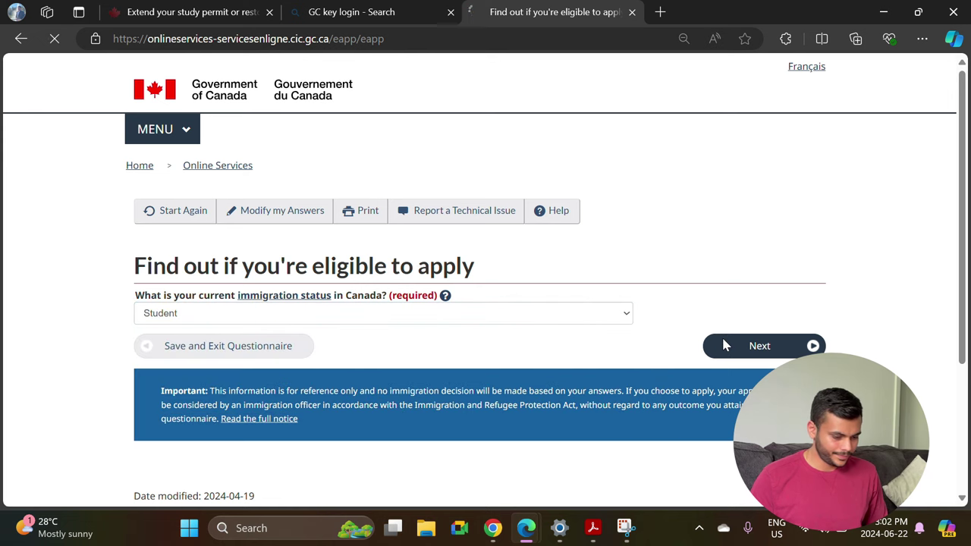
{"action": "left_click", "coordinate": [340, 324]}
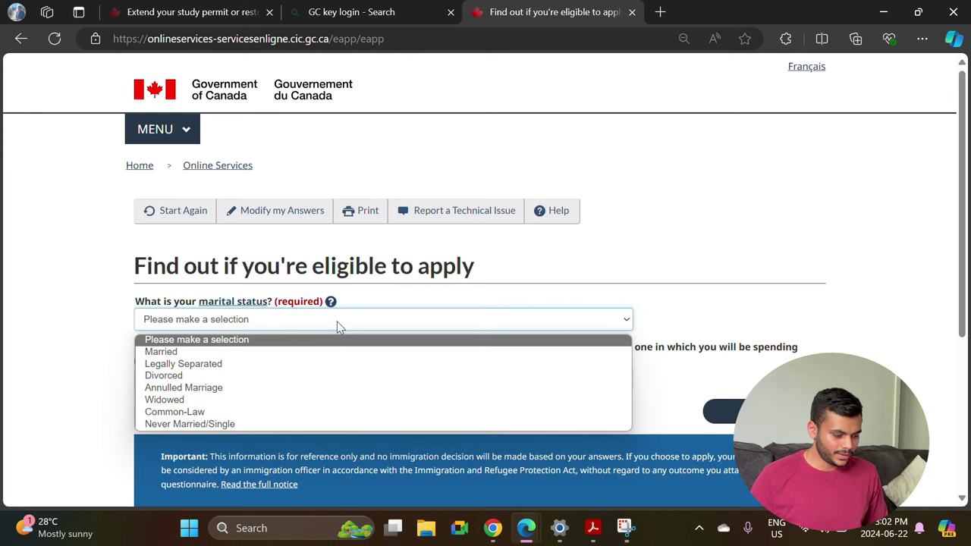
{"action": "left_click", "coordinate": [219, 426]}
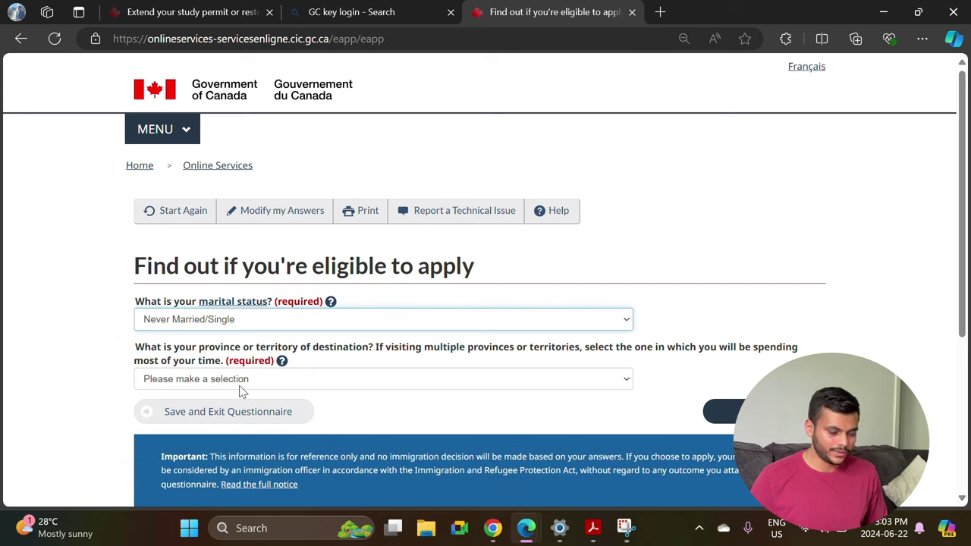
{"action": "left_click", "coordinate": [241, 383]}
{"action": "left_click", "coordinate": [235, 312]}
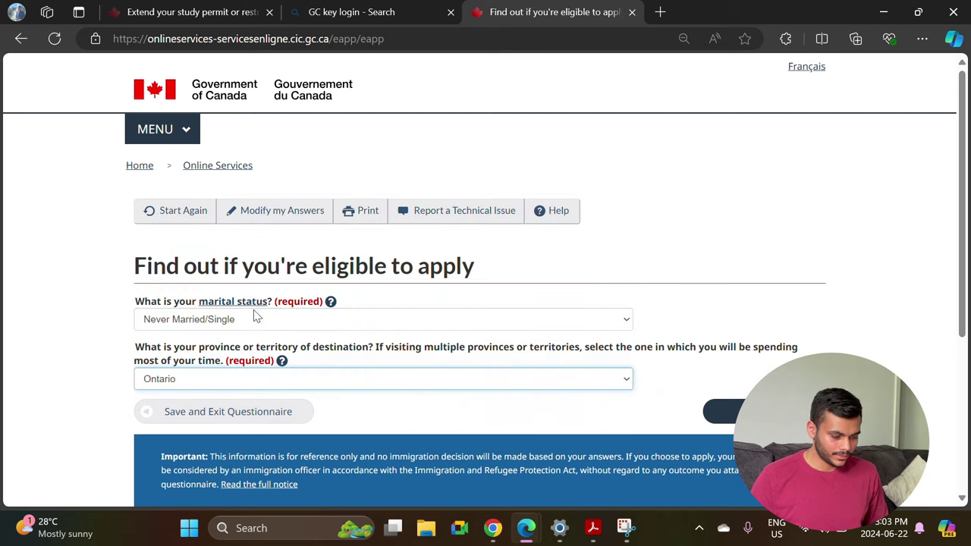
{"action": "left_click", "coordinate": [716, 416]}
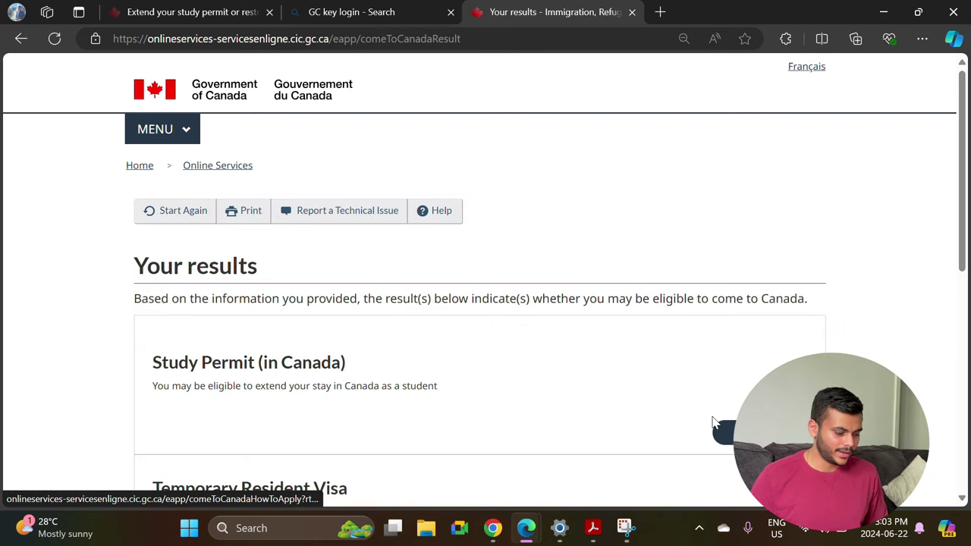
Continue with the Study Permit (in Canada) result and begin the personal checklist questions.
{"action": "scroll", "coordinate": [442, 359], "scroll_direction": "down", "scroll_amount": 2}
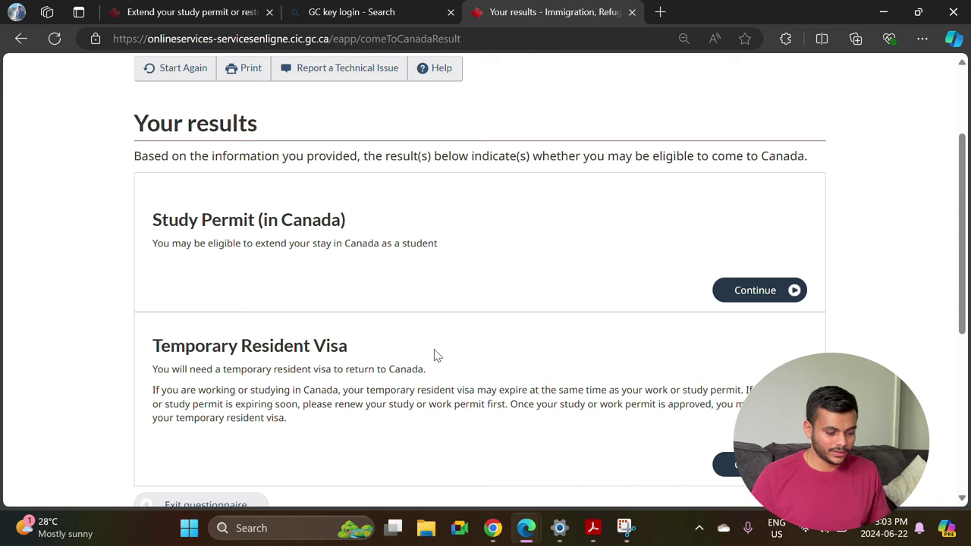
{"action": "scroll", "coordinate": [214, 250], "scroll_direction": "down", "scroll_amount": 1}
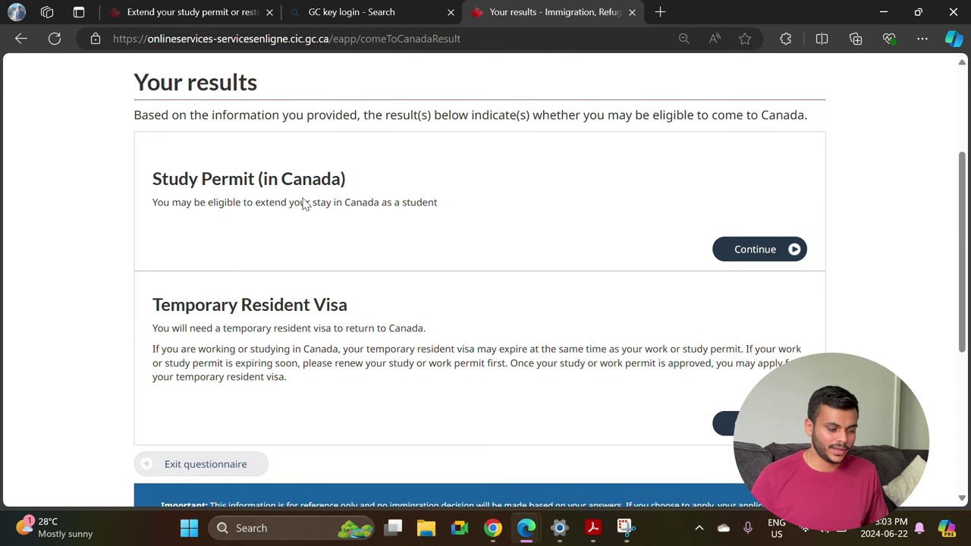
{"action": "triple_click", "coordinate": [164, 298]}
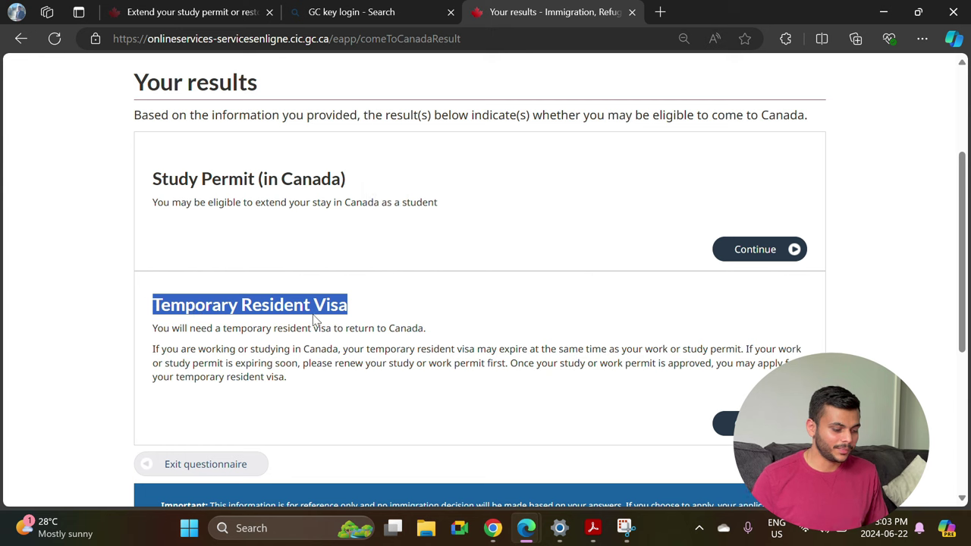
{"action": "left_click", "coordinate": [340, 308]}
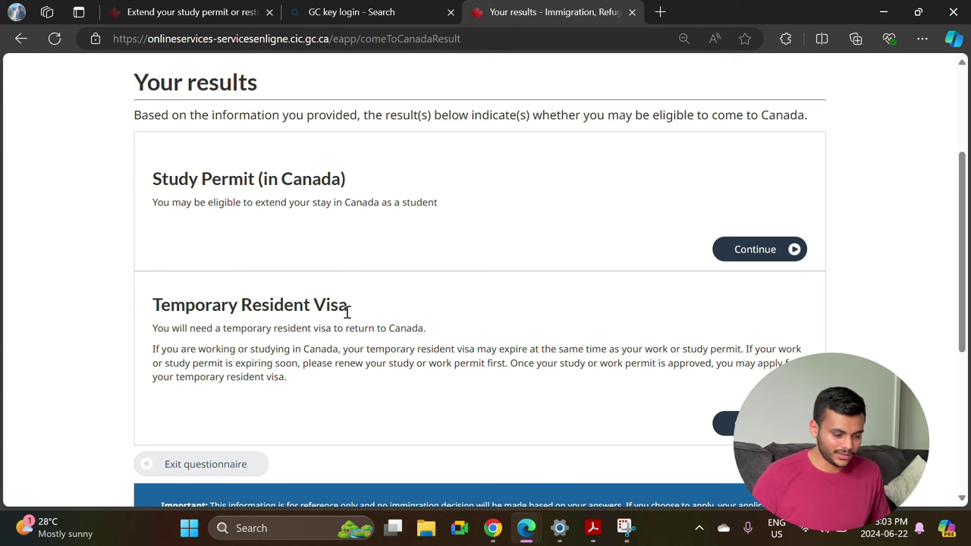
{"action": "left_click", "coordinate": [737, 248]}
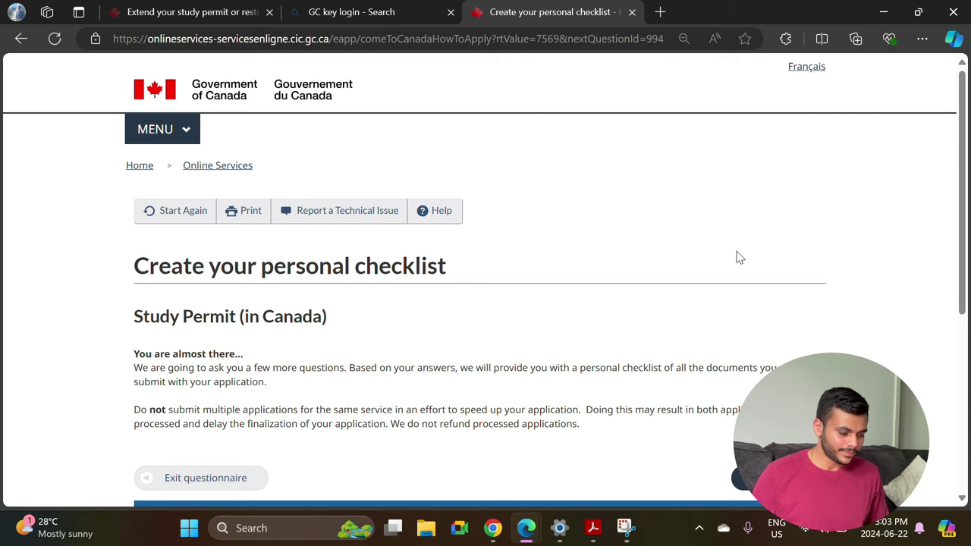
{"action": "scroll", "coordinate": [548, 305], "scroll_direction": "down", "scroll_amount": 2}
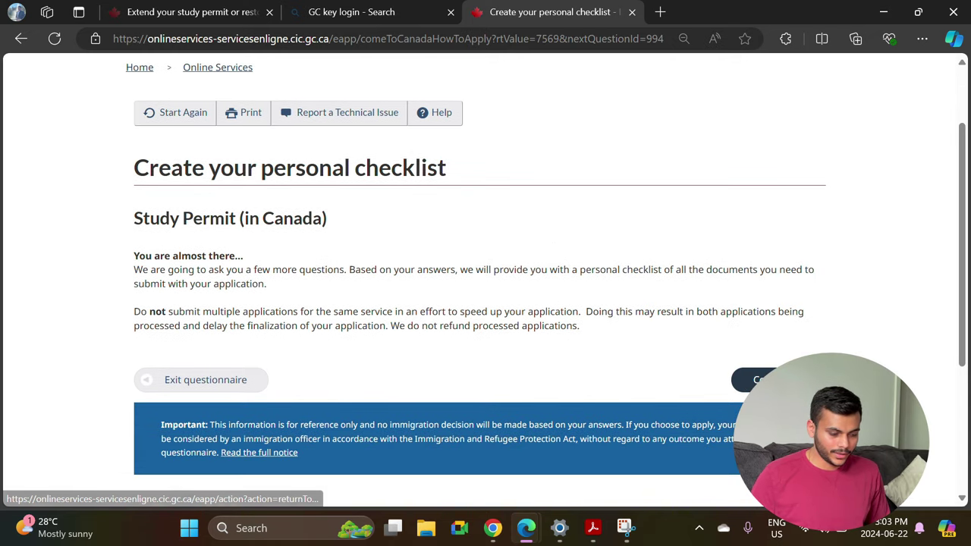
{"action": "left_click", "coordinate": [755, 379]}
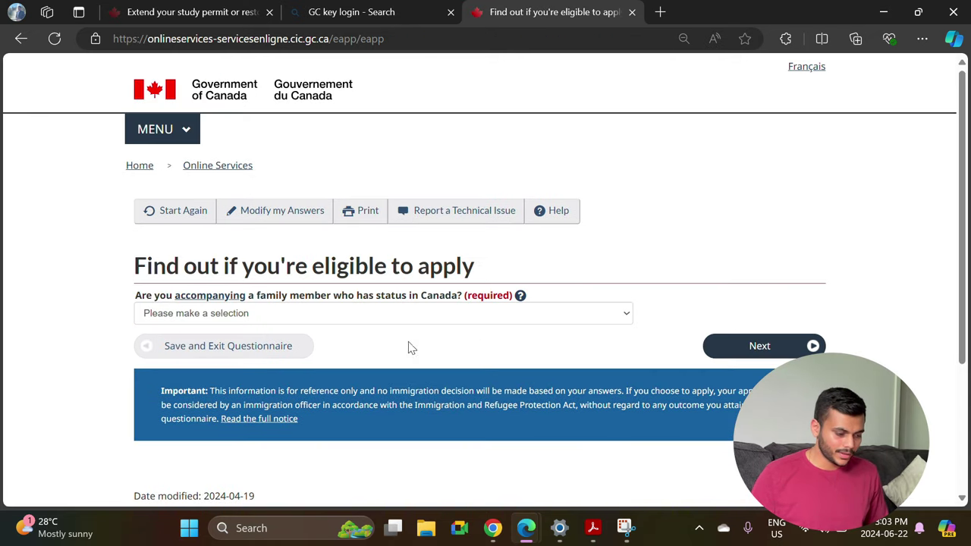
Answer No to accompanying a family member and to applying for a work permit.
{"action": "left_click", "coordinate": [283, 318]}
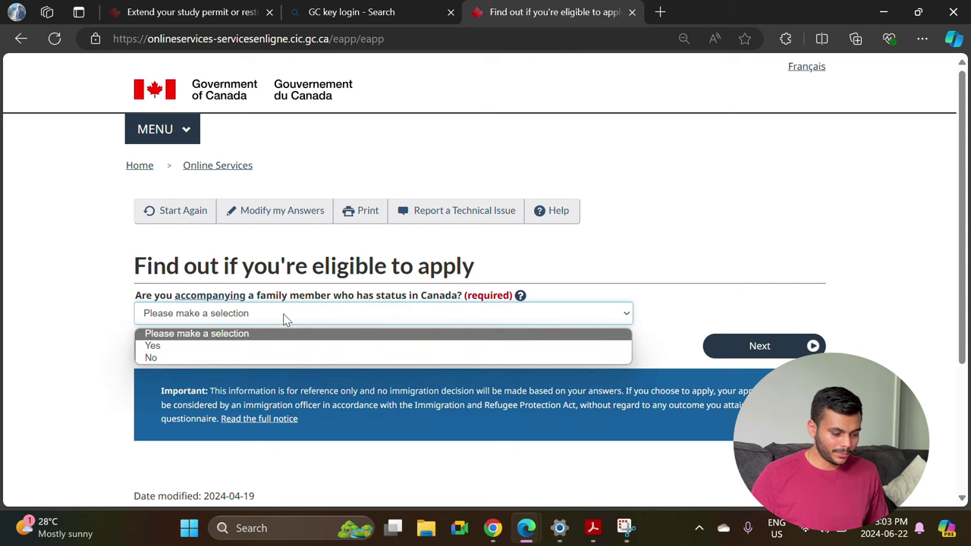
{"action": "left_click", "coordinate": [229, 359]}
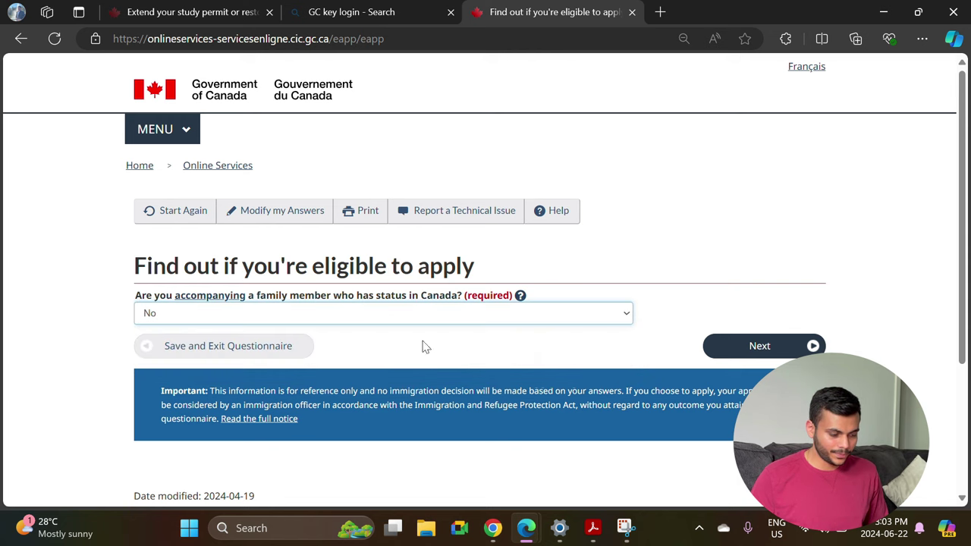
{"action": "left_click", "coordinate": [787, 353]}
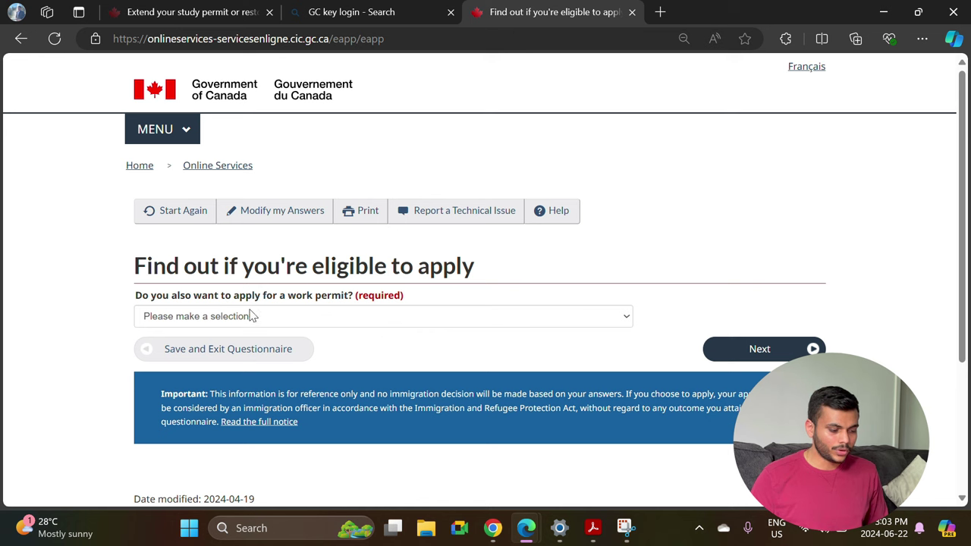
{"action": "left_click", "coordinate": [272, 324]}
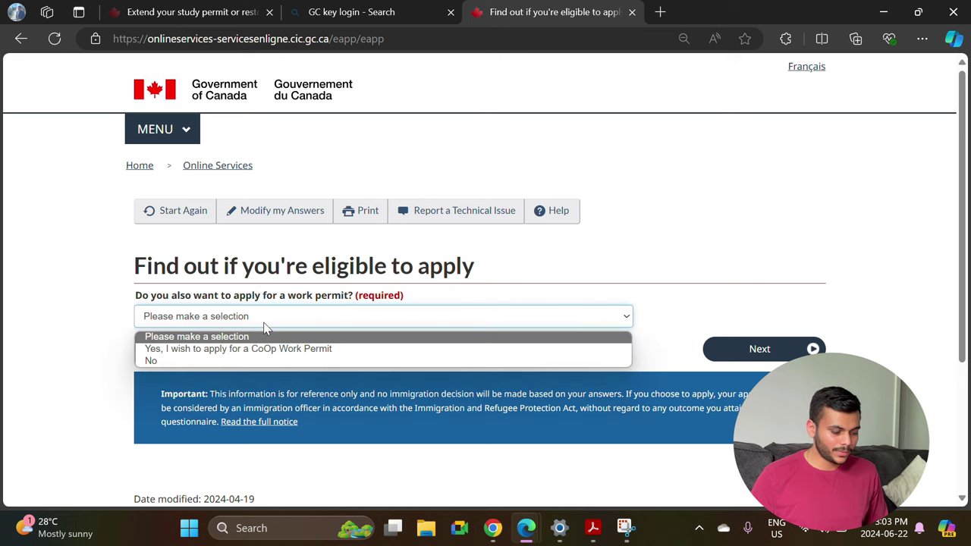
{"action": "left_click", "coordinate": [197, 361]}
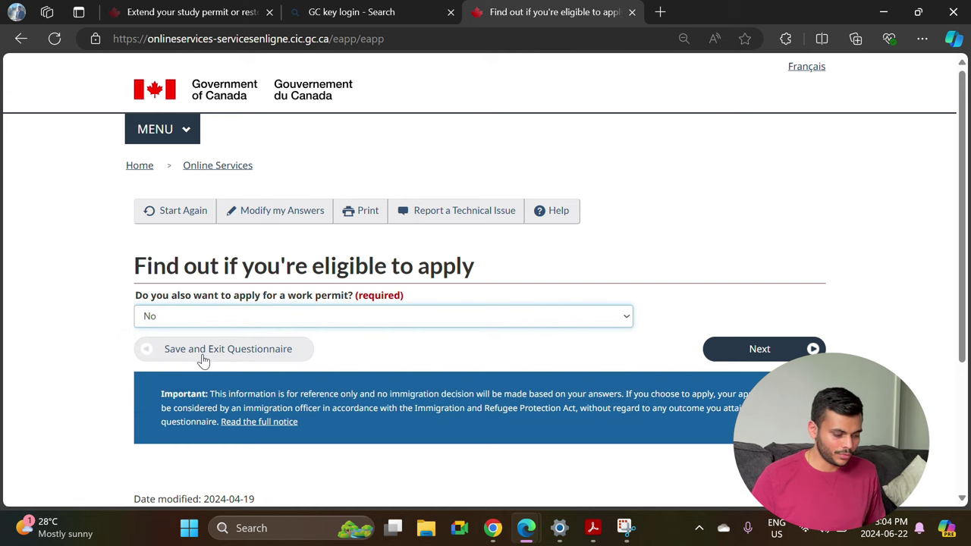
{"action": "left_click", "coordinate": [803, 348]}
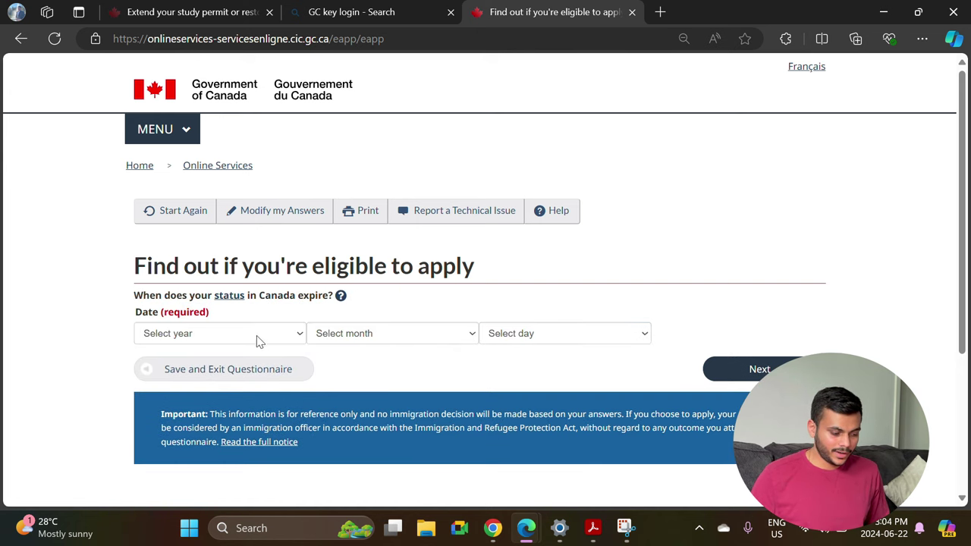
Pick the status expiry date and answer No to a medical exam in the last 12 months.
{"action": "left_click", "coordinate": [241, 334]}
{"action": "scroll", "coordinate": [246, 194], "scroll_direction": "down", "scroll_amount": 1}
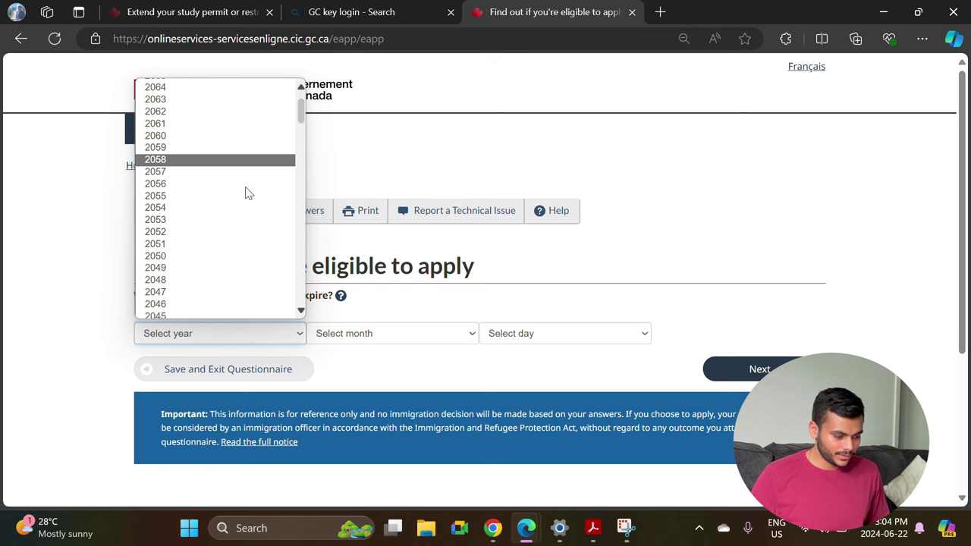
{"action": "scroll", "coordinate": [246, 194], "scroll_direction": "down", "scroll_amount": 5}
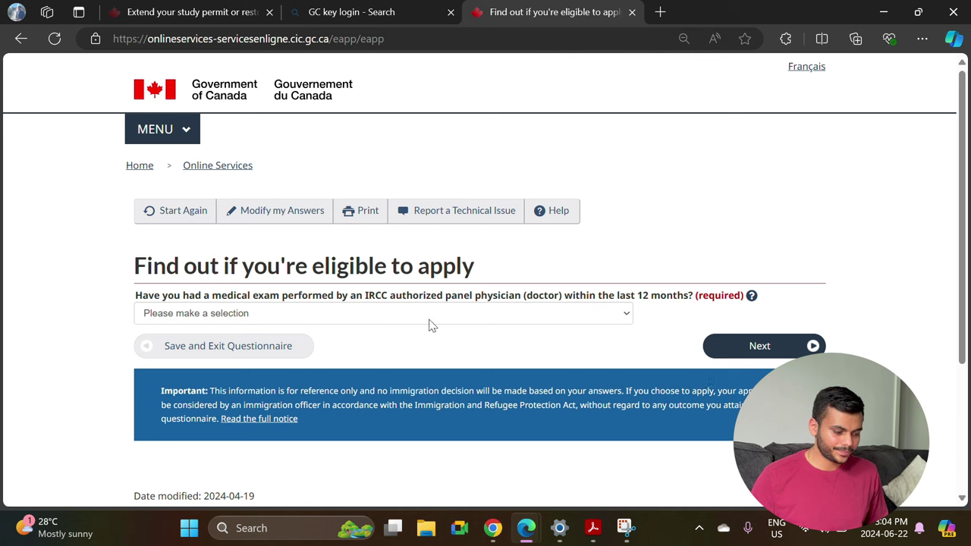
{"action": "left_click", "coordinate": [287, 315]}
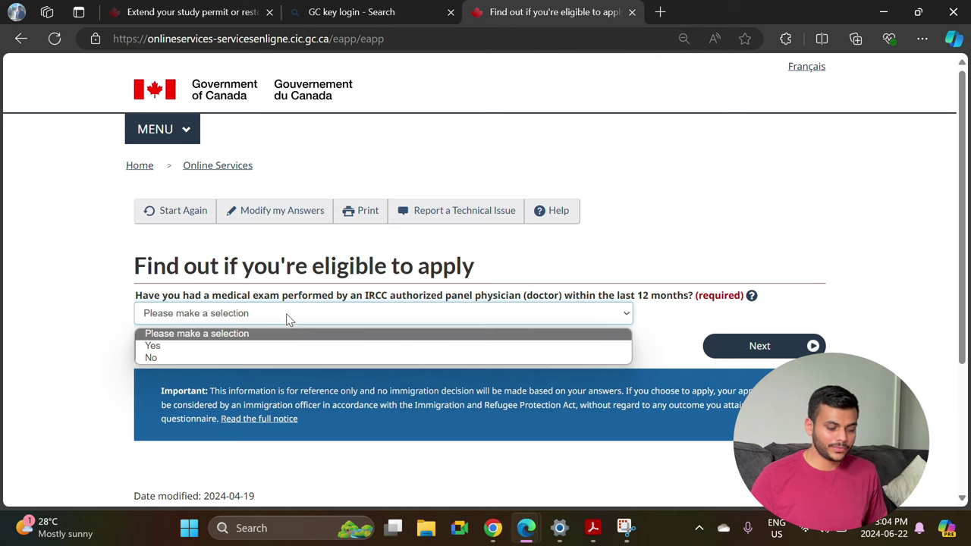
{"action": "left_click", "coordinate": [226, 360]}
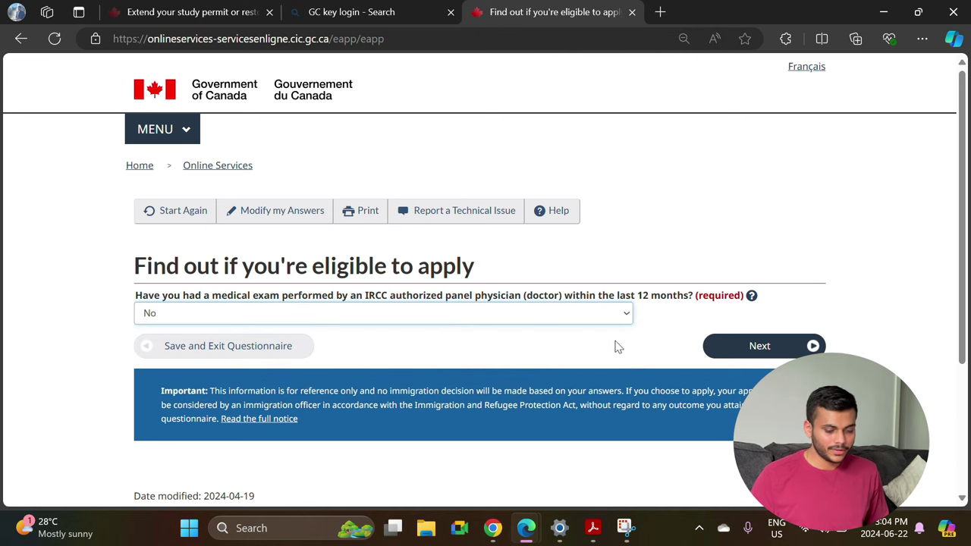
Submit the medical exam answer and answer No to the listed medical-exam job categories.
{"action": "left_click", "coordinate": [753, 346]}
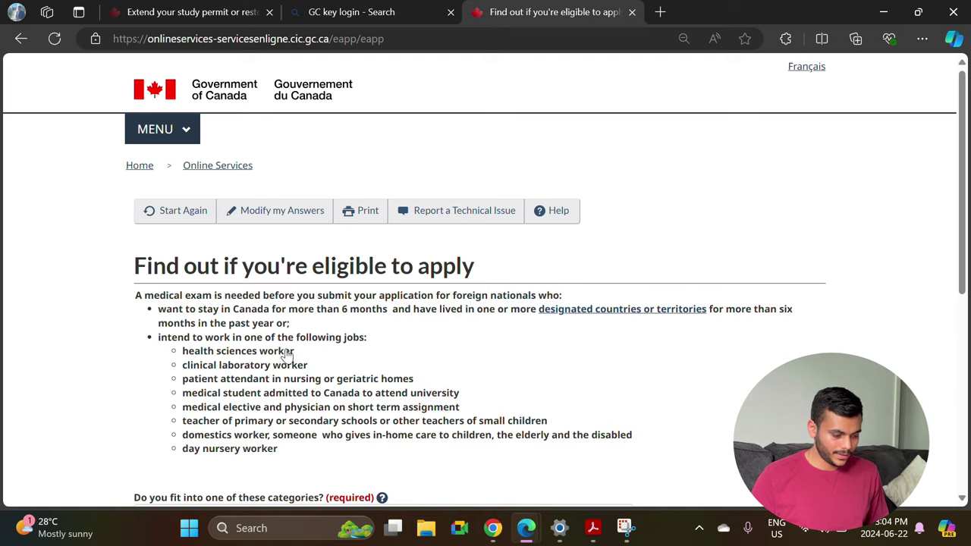
{"action": "scroll", "coordinate": [251, 379], "scroll_direction": "down", "scroll_amount": 2}
{"action": "scroll", "coordinate": [256, 265], "scroll_direction": "up", "scroll_amount": 1}
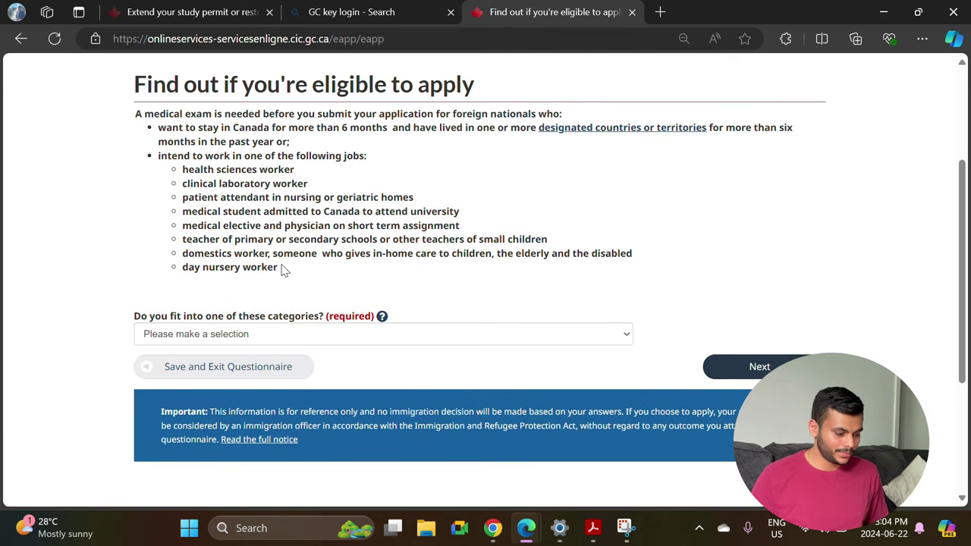
{"action": "mouse_move", "coordinate": [281, 270]}
{"action": "left_mouse_down"}
{"action": "mouse_move", "coordinate": [202, 168]}
{"action": "mouse_move", "coordinate": [174, 173]}
{"action": "left_mouse_up"}
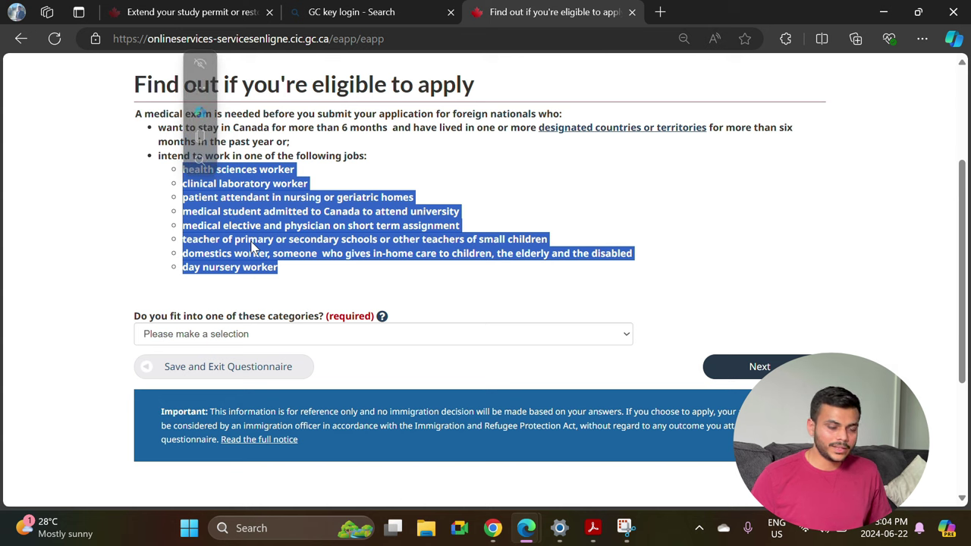
{"action": "left_click", "coordinate": [265, 351]}
{"action": "left_click", "coordinate": [254, 339]}
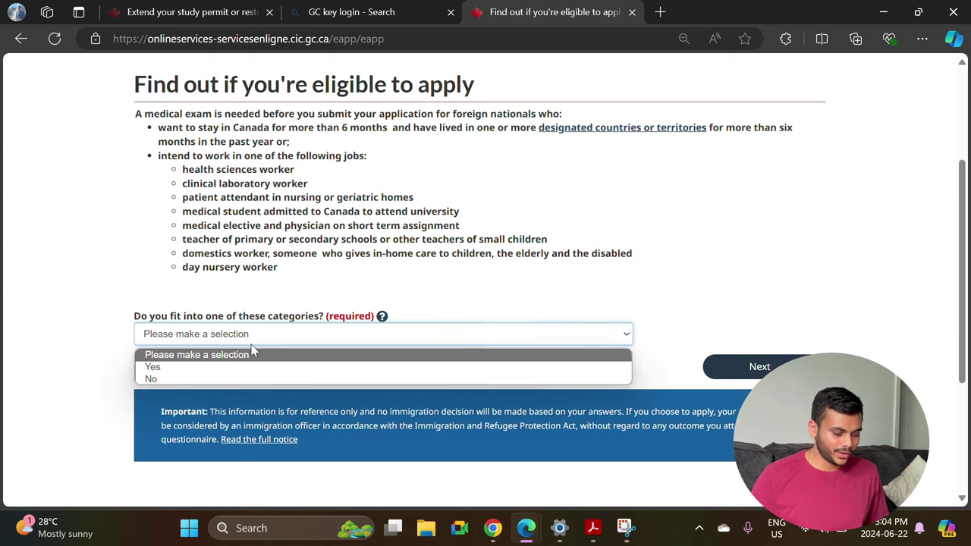
{"action": "left_click", "coordinate": [175, 379]}
{"action": "left_click", "coordinate": [761, 373]}
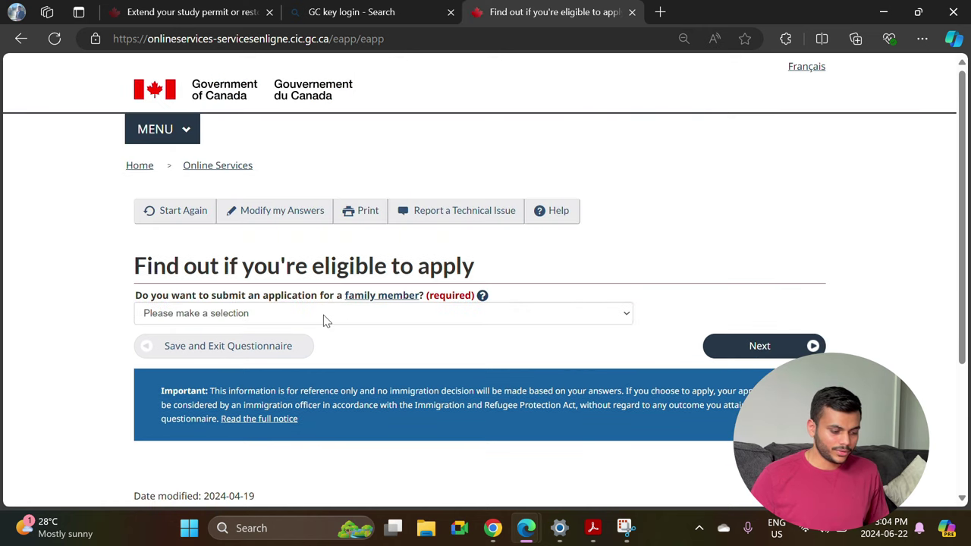
Answer No to applying for a family member and to giving anyone application access.
{"action": "left_click", "coordinate": [324, 315]}
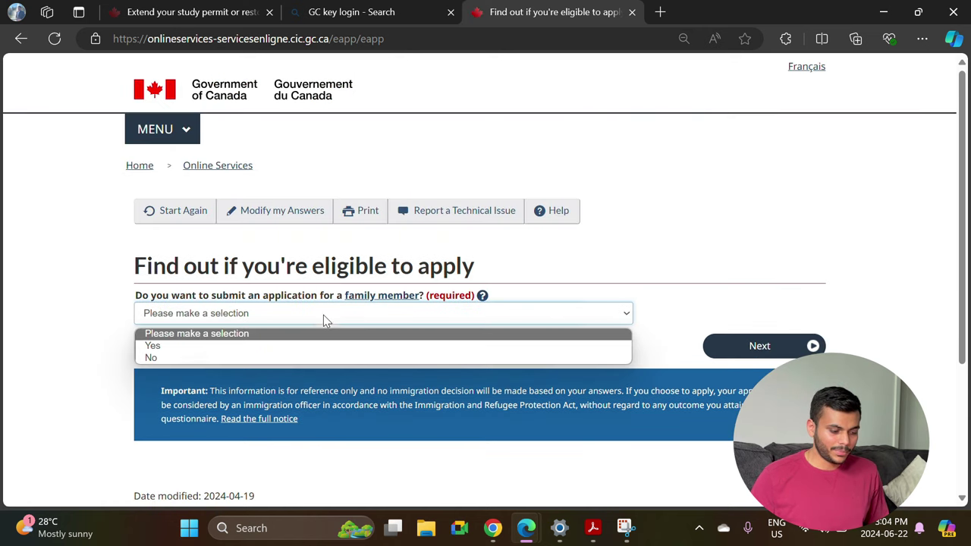
{"action": "left_click", "coordinate": [230, 361]}
{"action": "left_click", "coordinate": [723, 352]}
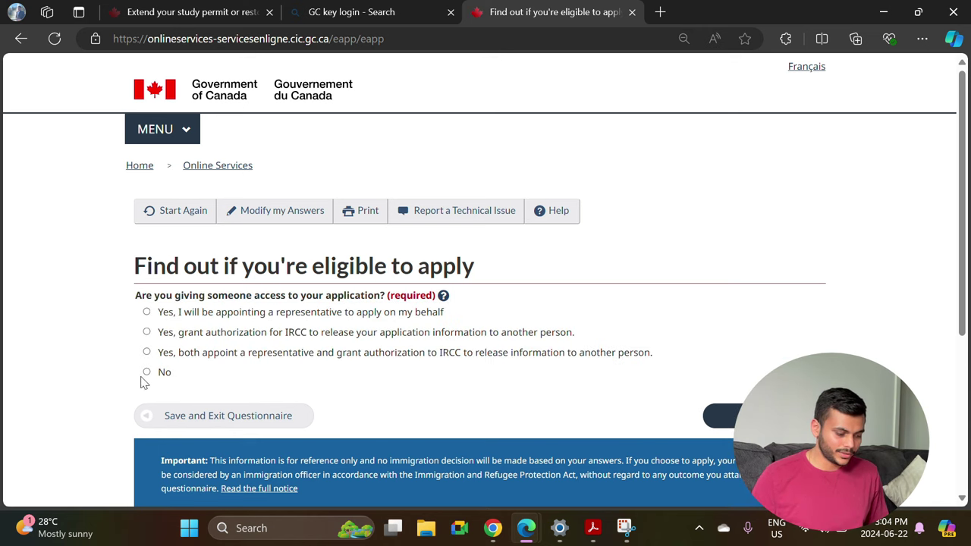
{"action": "left_click", "coordinate": [147, 372]}
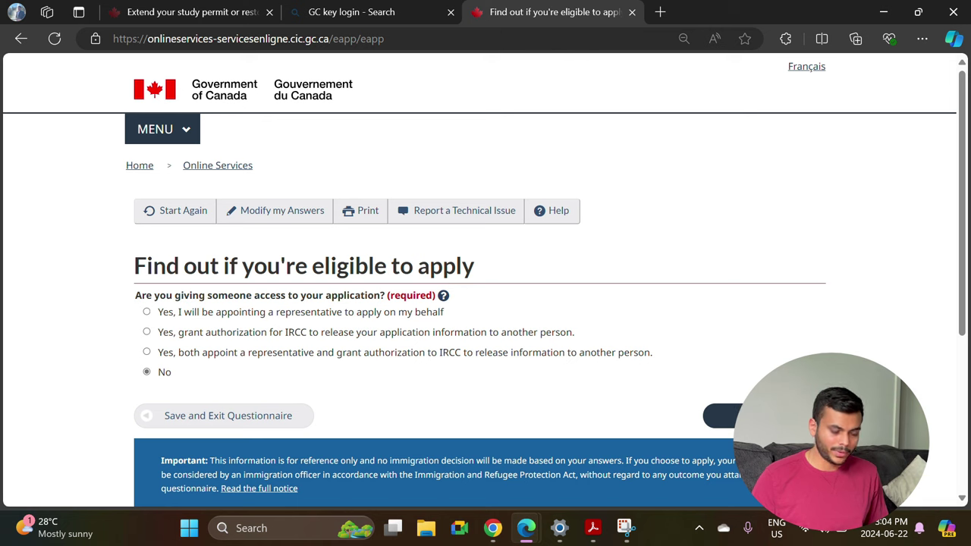
{"action": "left_click", "coordinate": [730, 414]}
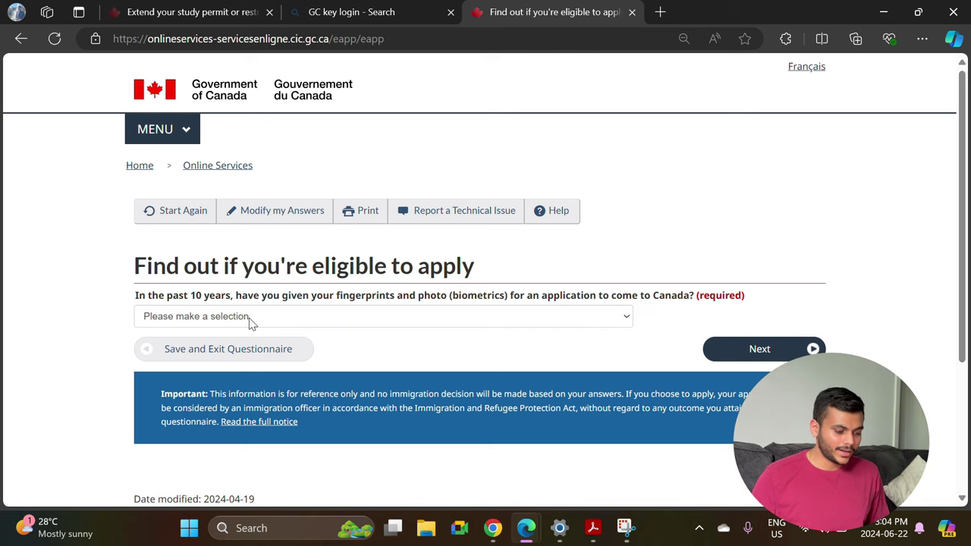
Answer Yes to previously given biometrics and choose to pay the application fees.
{"action": "left_click", "coordinate": [303, 323]}
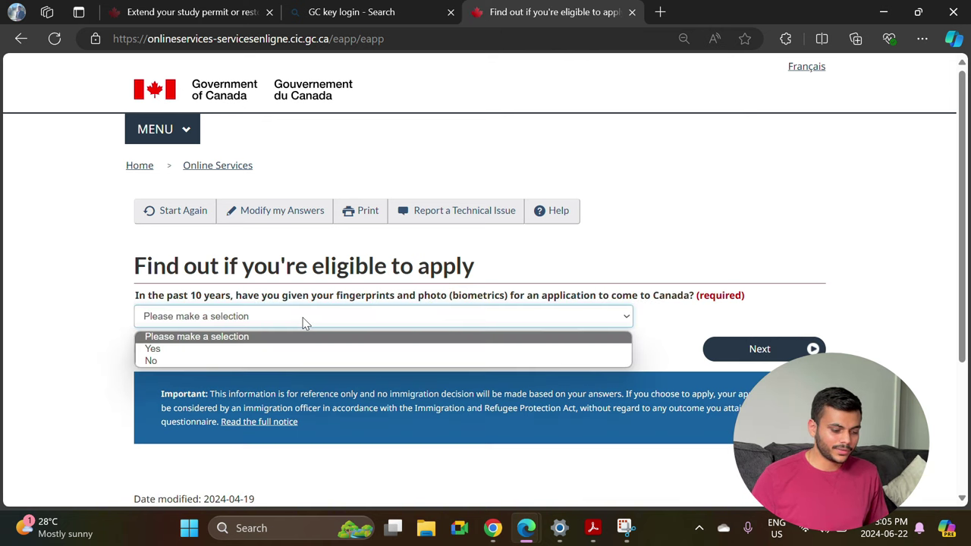
{"action": "left_click", "coordinate": [231, 348]}
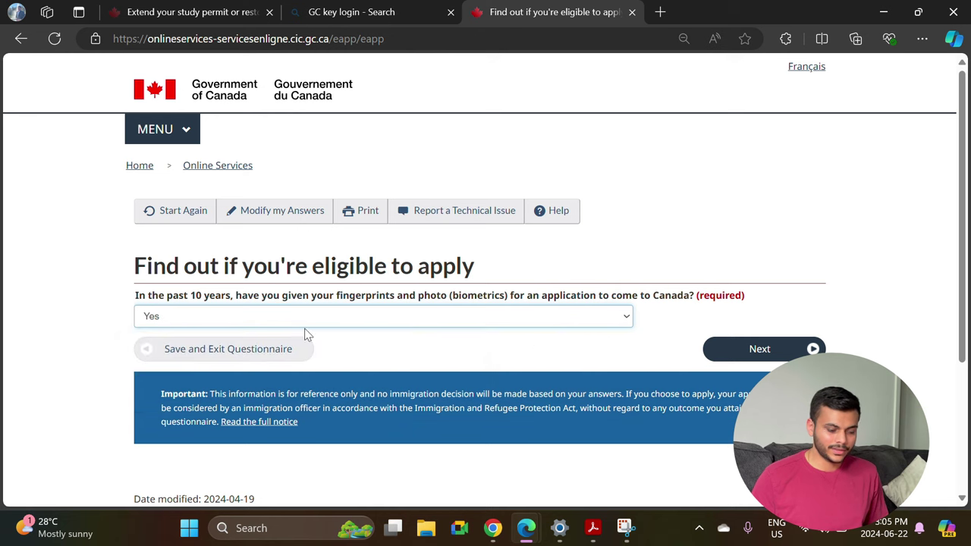
{"action": "left_click", "coordinate": [774, 350]}
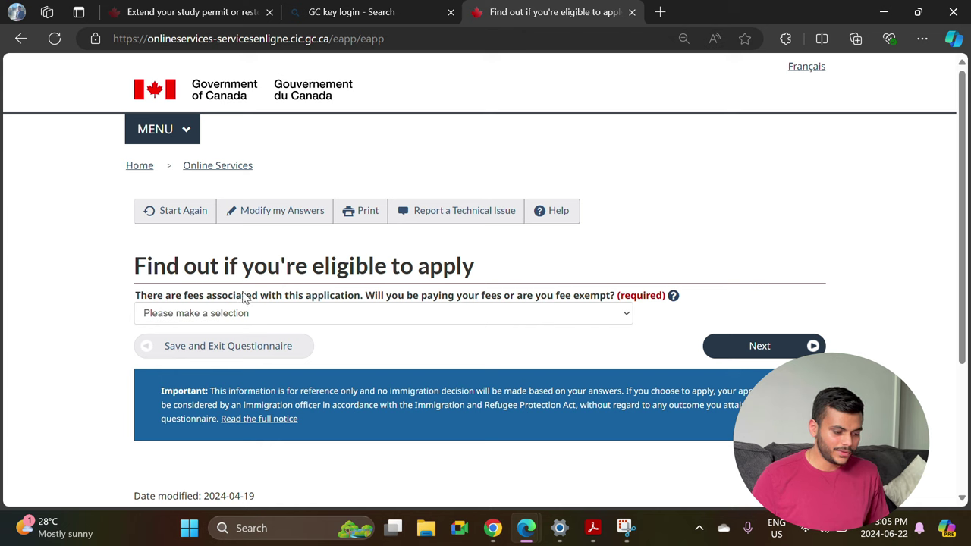
{"action": "left_click", "coordinate": [302, 314]}
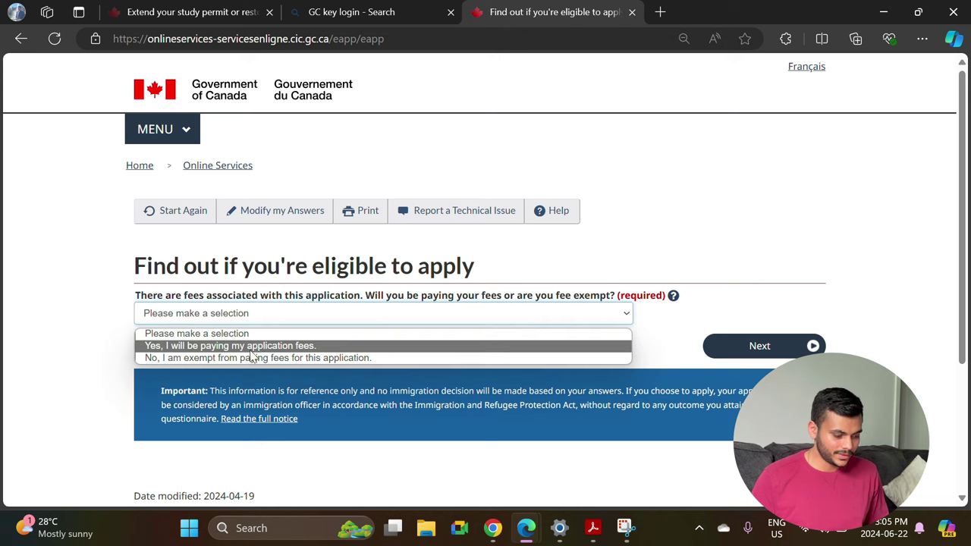
{"action": "left_click", "coordinate": [258, 346]}
{"action": "left_click", "coordinate": [770, 354]}
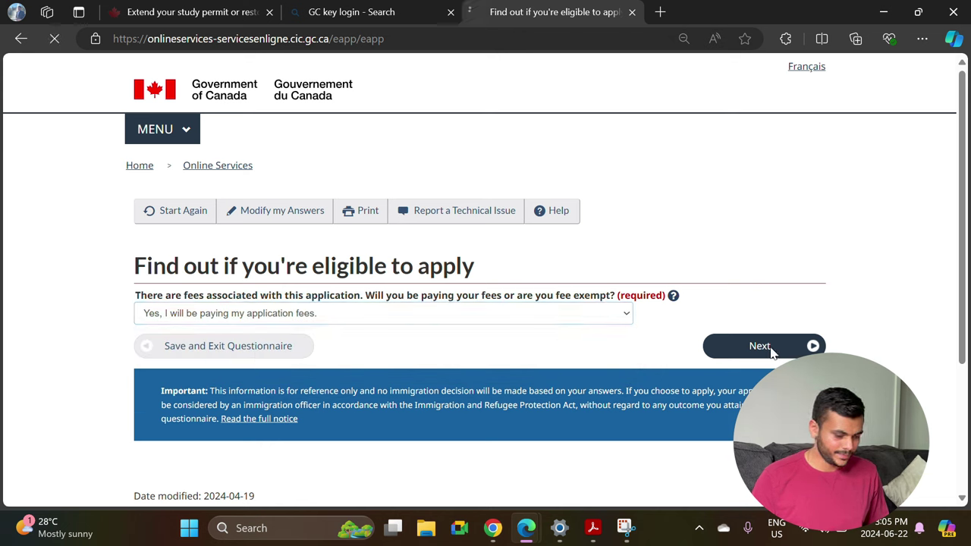
Answer Yes to digital document copies and to paying fees online, reaching the review page.
{"action": "left_click", "coordinate": [290, 311]}
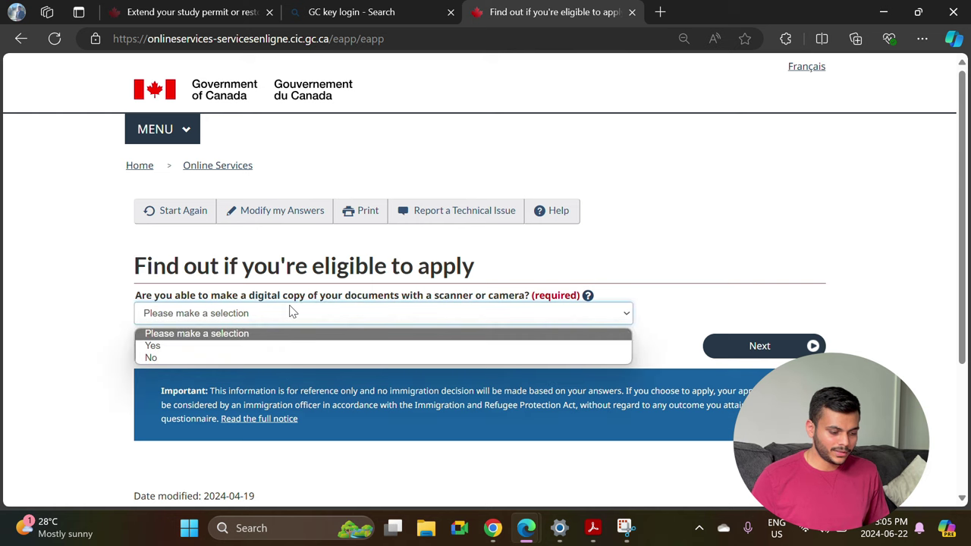
{"action": "left_click", "coordinate": [250, 346]}
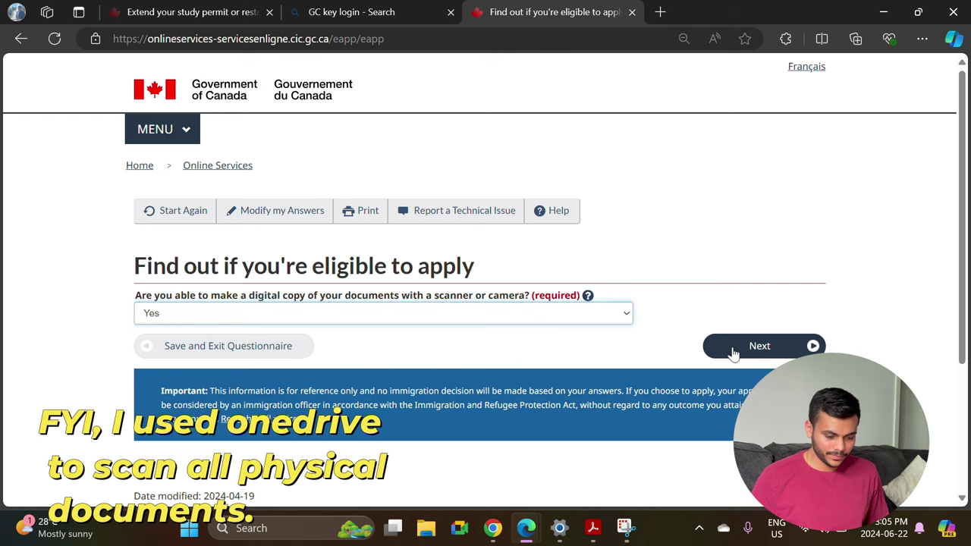
{"action": "left_click", "coordinate": [736, 354]}
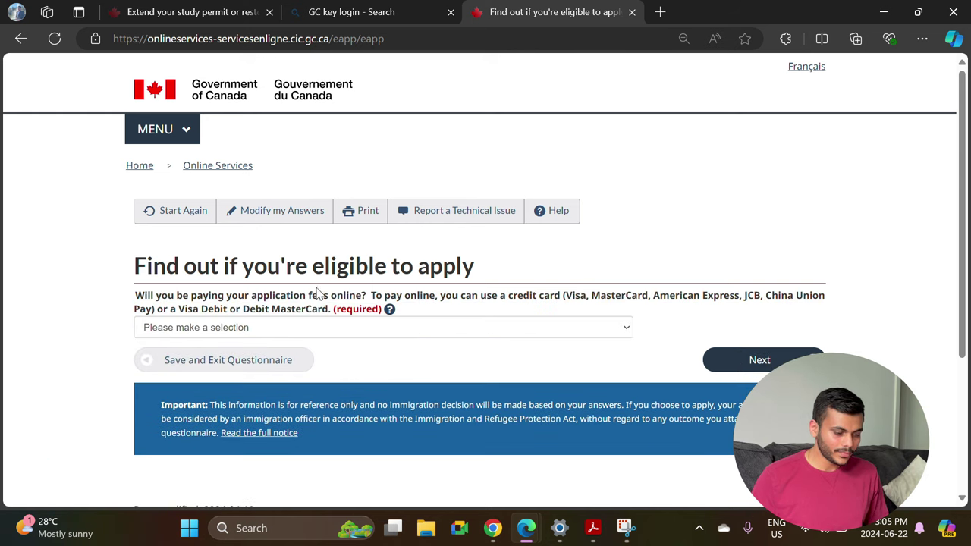
{"action": "left_click", "coordinate": [315, 334]}
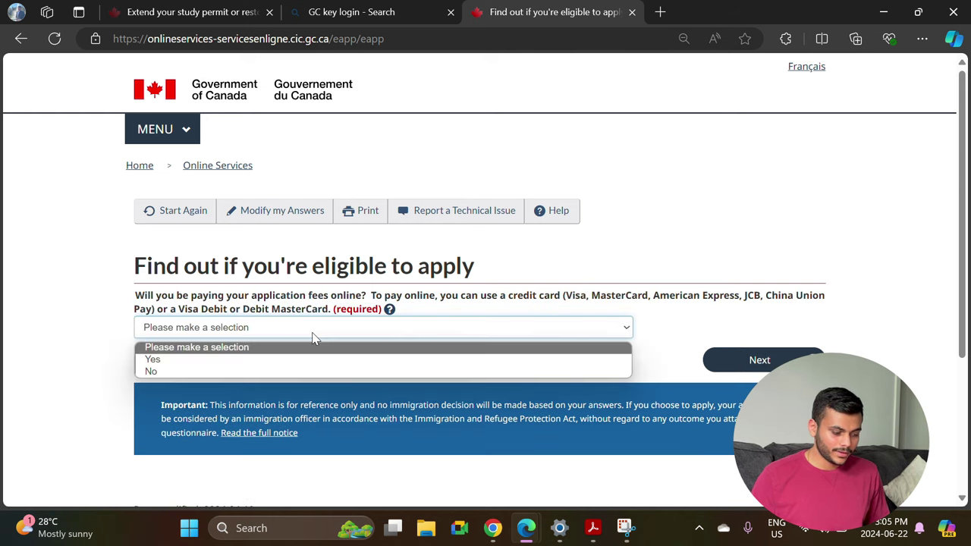
{"action": "left_click", "coordinate": [272, 356]}
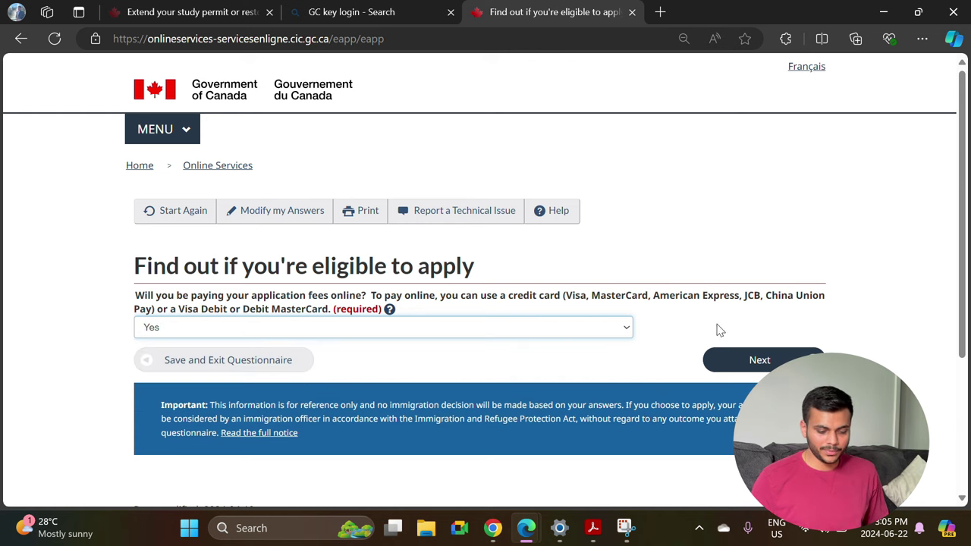
{"action": "left_click", "coordinate": [753, 360]}
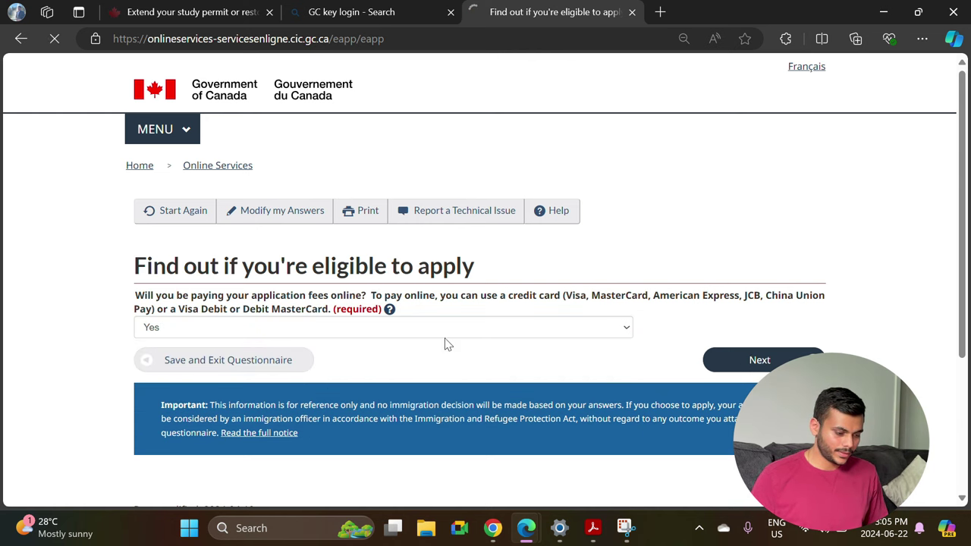
{"action": "scroll", "coordinate": [281, 347], "scroll_direction": "down", "scroll_amount": 3}
{"action": "scroll", "coordinate": [279, 347], "scroll_direction": "up", "scroll_amount": 3}
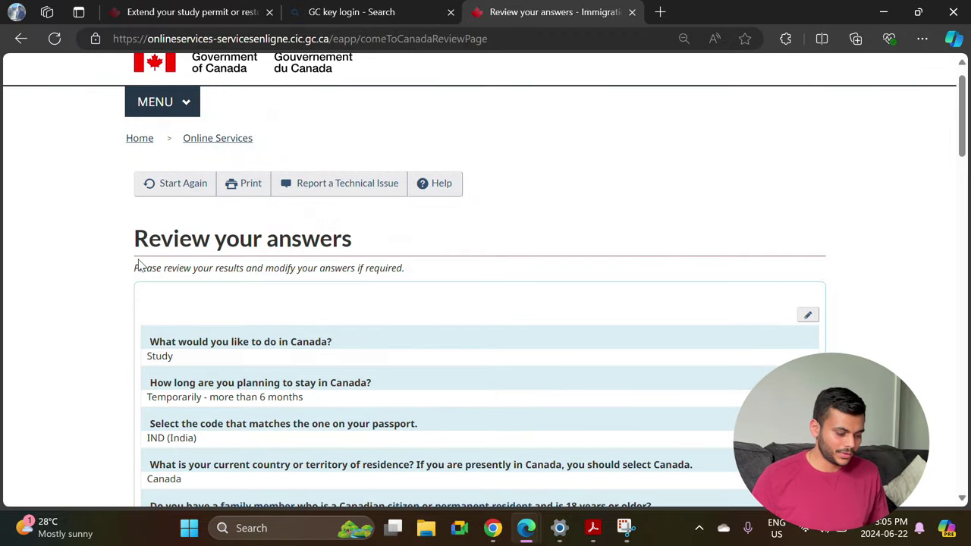
{"action": "scroll", "coordinate": [139, 264], "scroll_direction": "down", "scroll_amount": 5}
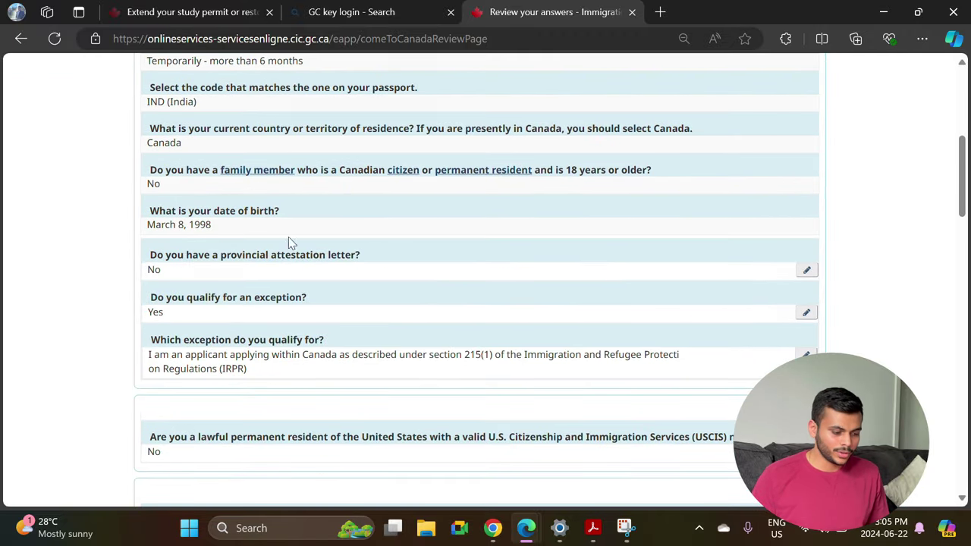
{"action": "scroll", "coordinate": [299, 267], "scroll_direction": "down", "scroll_amount": 7}
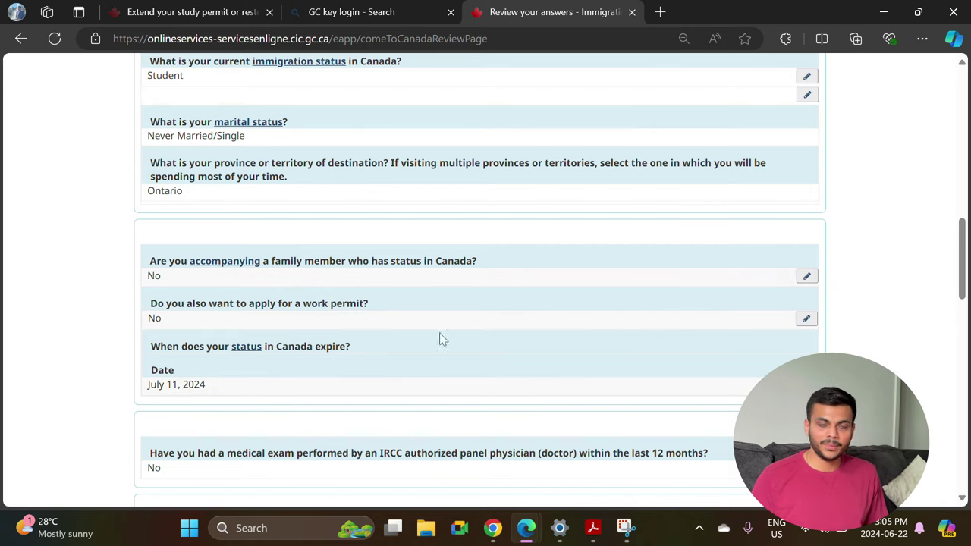
{"action": "scroll", "coordinate": [434, 372], "scroll_direction": "down", "scroll_amount": 1}
{"action": "scroll", "coordinate": [433, 372], "scroll_direction": "down", "scroll_amount": 15}
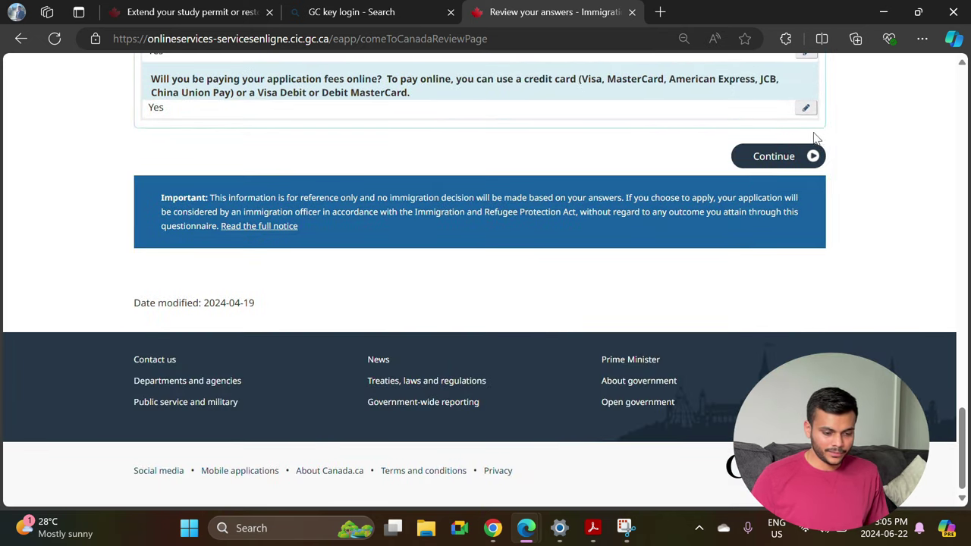
Proceed to the submission instructions and highlight the 60-day submission deadline sentence.
{"action": "left_click", "coordinate": [787, 157]}
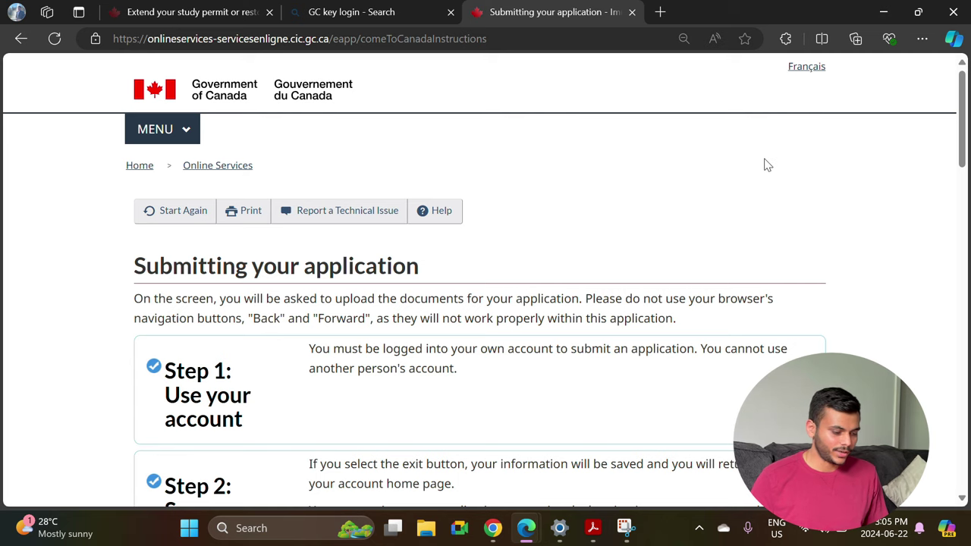
{"action": "scroll", "coordinate": [416, 350], "scroll_direction": "down", "scroll_amount": 2}
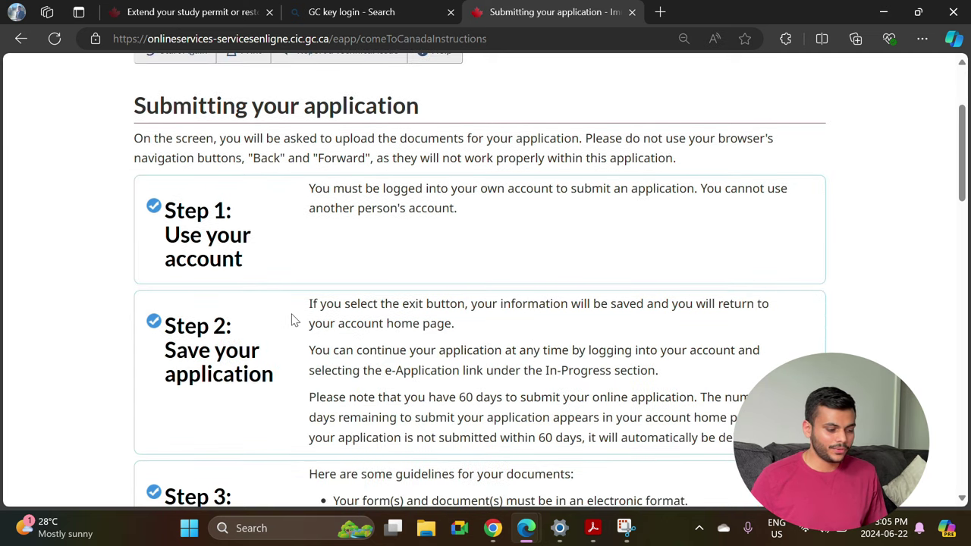
{"action": "scroll", "coordinate": [294, 319], "scroll_direction": "down", "scroll_amount": 1}
{"action": "scroll", "coordinate": [294, 320], "scroll_direction": "down", "scroll_amount": 2}
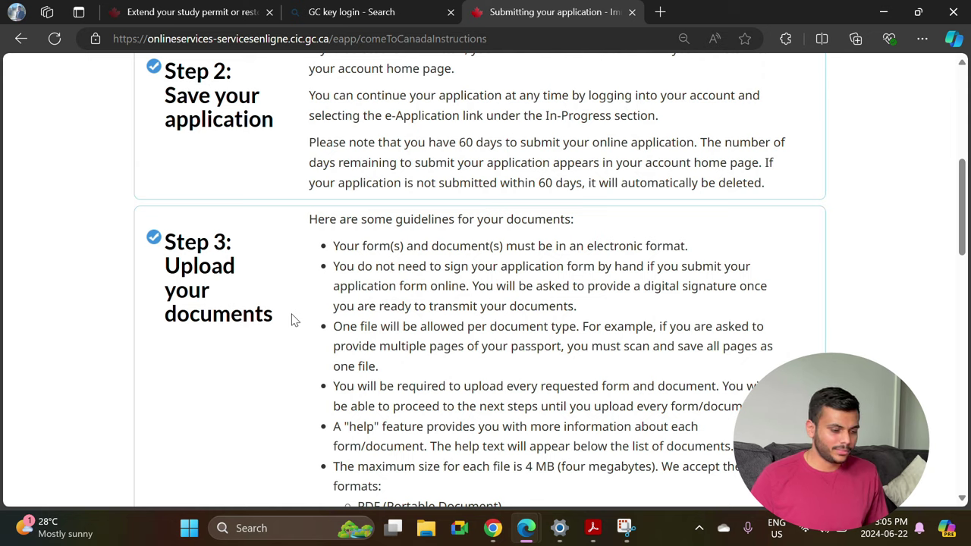
{"action": "scroll", "coordinate": [387, 213], "scroll_direction": "up", "scroll_amount": 1}
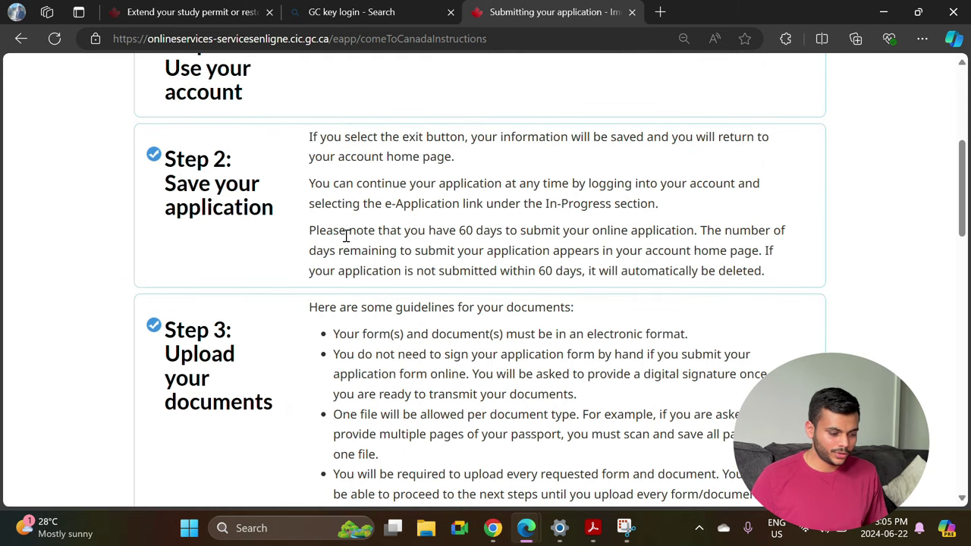
{"action": "left_click_drag", "start_coordinate": [318, 235], "coordinate": [697, 235]}
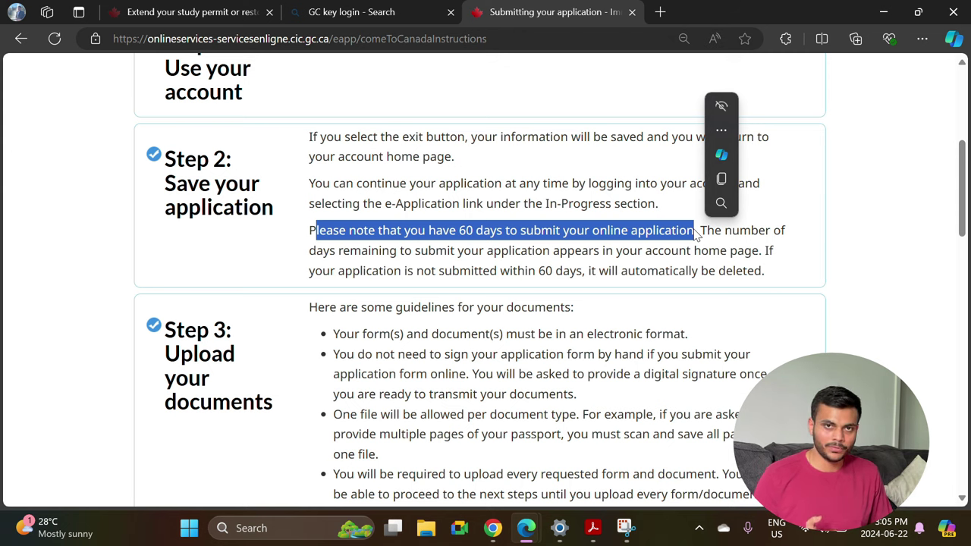
Highlight the 4 MB file size limit and continue to the document checklist.
{"action": "scroll", "coordinate": [460, 391], "scroll_direction": "down", "scroll_amount": 5}
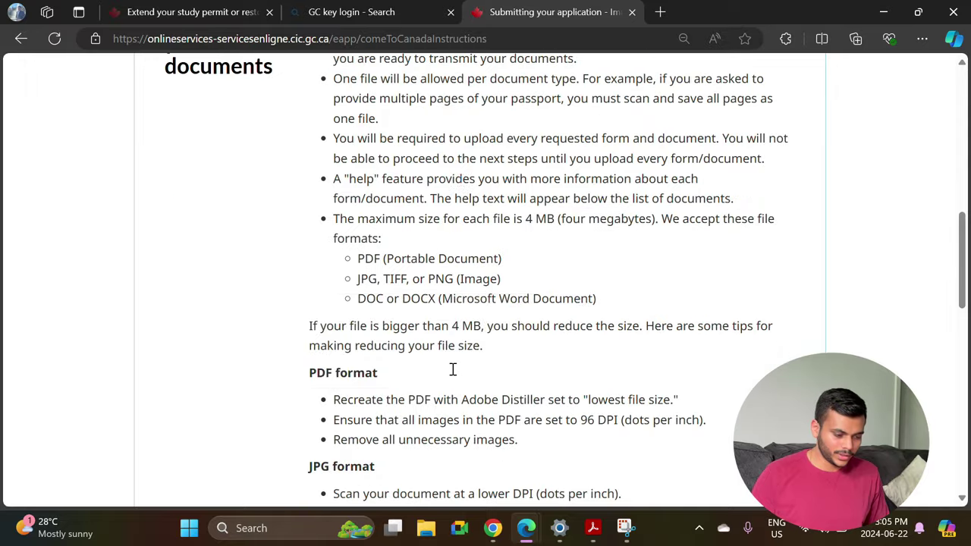
{"action": "left_click_drag", "start_coordinate": [334, 219], "coordinate": [393, 236]}
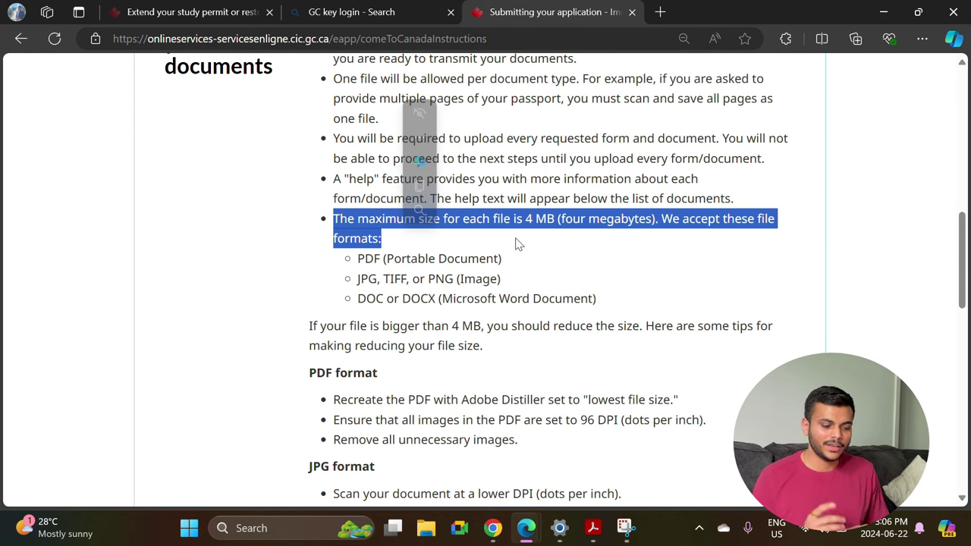
{"action": "scroll", "coordinate": [463, 308], "scroll_direction": "down", "scroll_amount": 4}
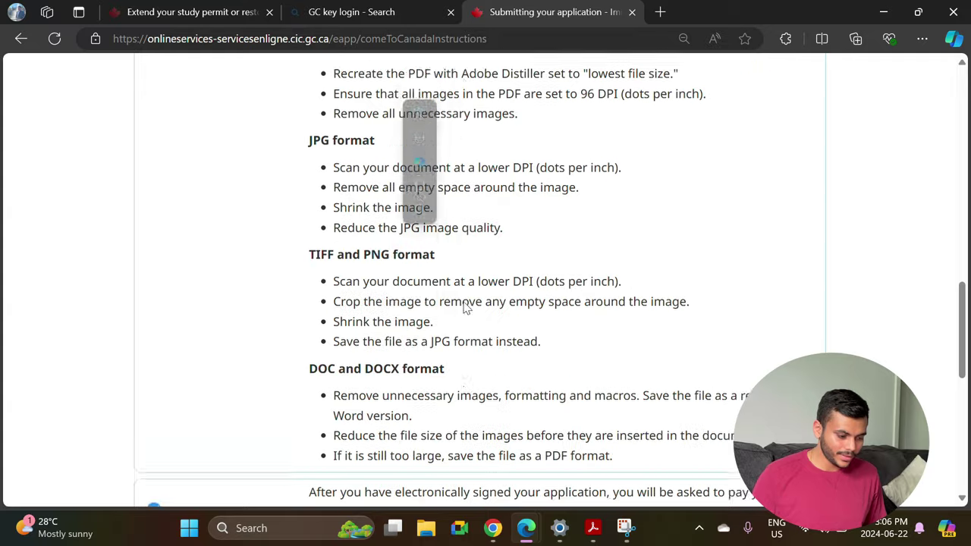
{"action": "scroll", "coordinate": [464, 308], "scroll_direction": "down", "scroll_amount": 6}
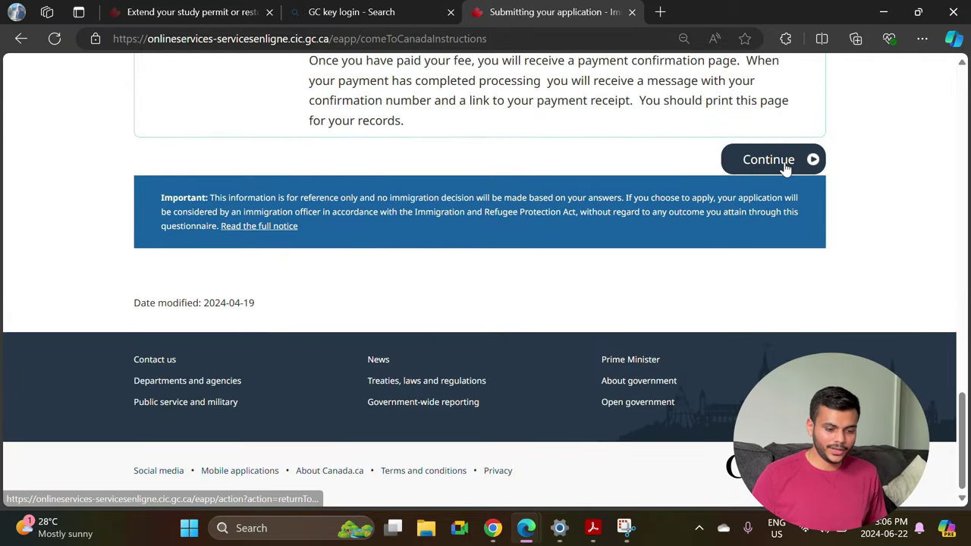
{"action": "left_click", "coordinate": [786, 169]}
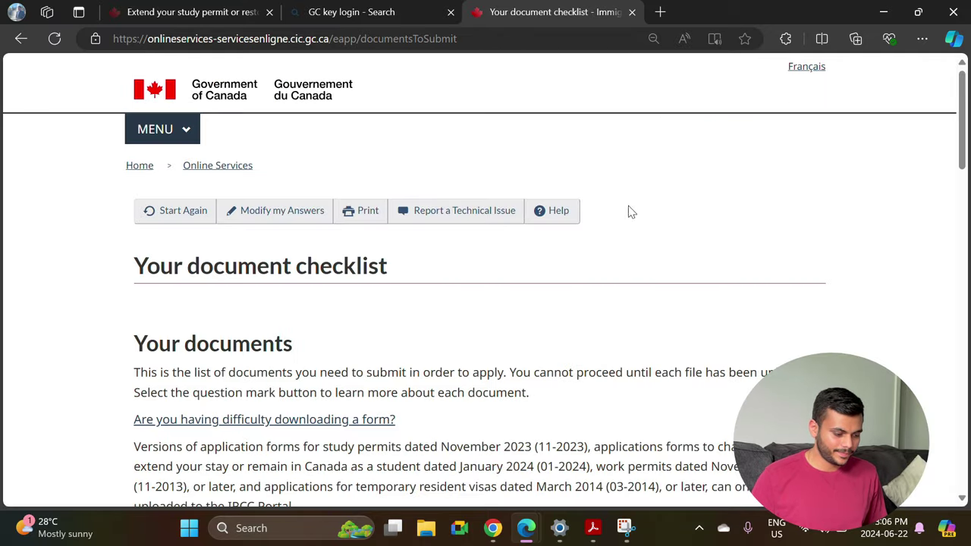
Scroll the checklist to the IMM5709 form and Supporting documents tables, highlighting the Supporting documents caption.
{"action": "scroll", "coordinate": [444, 351], "scroll_direction": "down", "scroll_amount": 5}
{"action": "scroll", "coordinate": [445, 346], "scroll_direction": "down", "scroll_amount": 1}
{"action": "scroll", "coordinate": [444, 346], "scroll_direction": "up", "scroll_amount": 4}
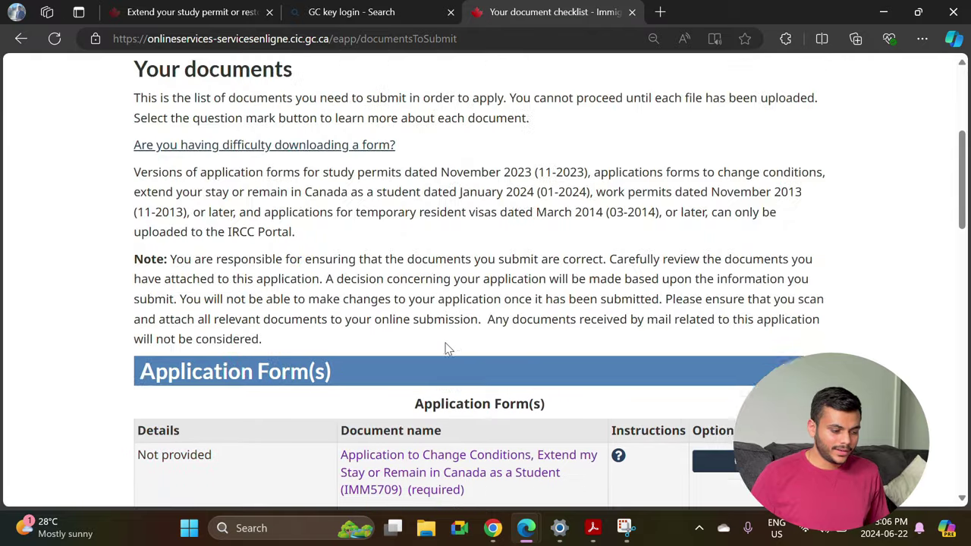
{"action": "scroll", "coordinate": [346, 354], "scroll_direction": "down", "scroll_amount": 4}
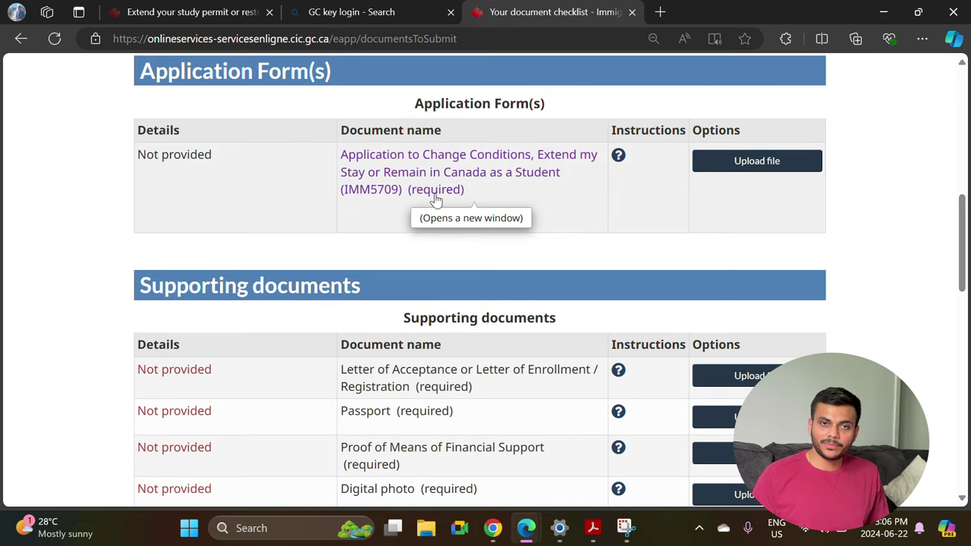
{"action": "scroll", "coordinate": [403, 254], "scroll_direction": "down", "scroll_amount": 2}
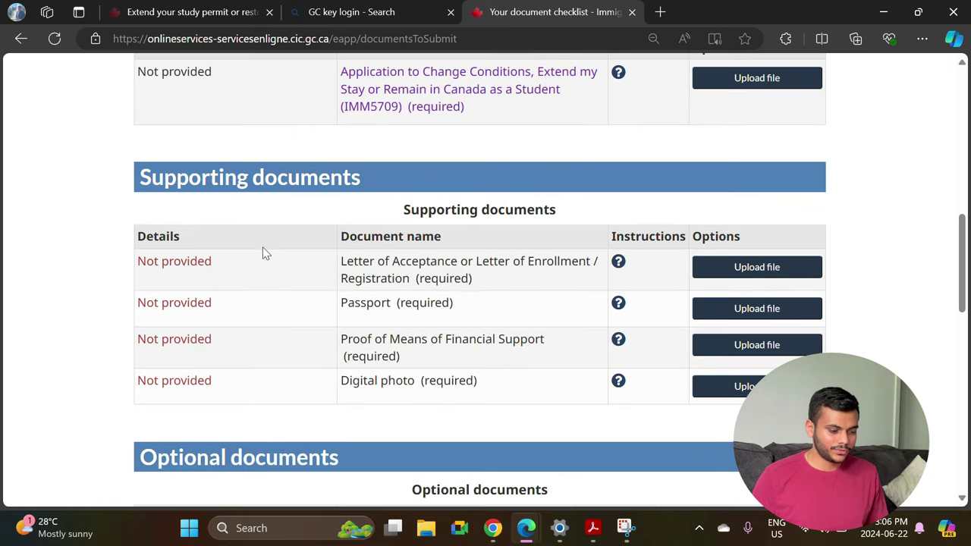
{"action": "left_click_drag", "start_coordinate": [398, 217], "coordinate": [584, 211]}
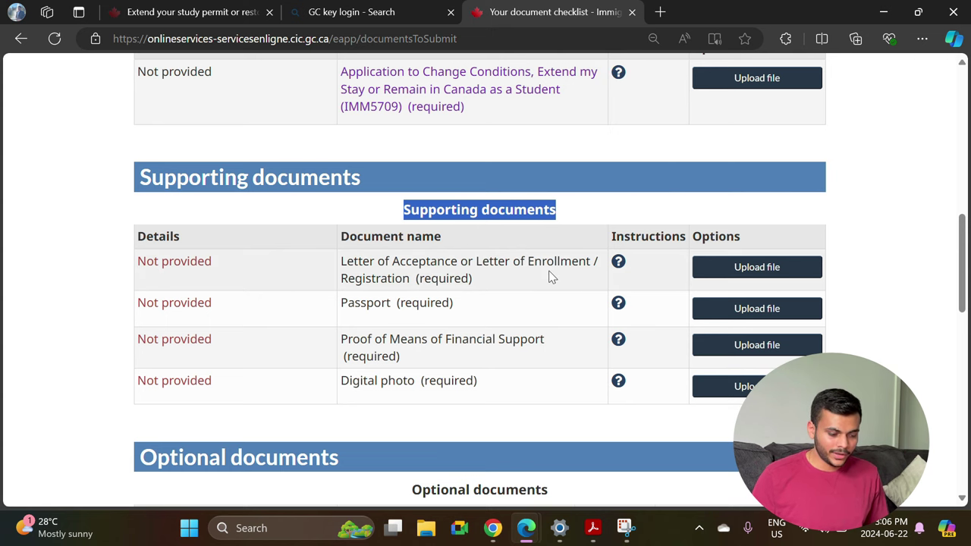
Review the Letter of Acceptance and Passport document requirements, closing each pop-up afterwards.
{"action": "left_click", "coordinate": [619, 263]}
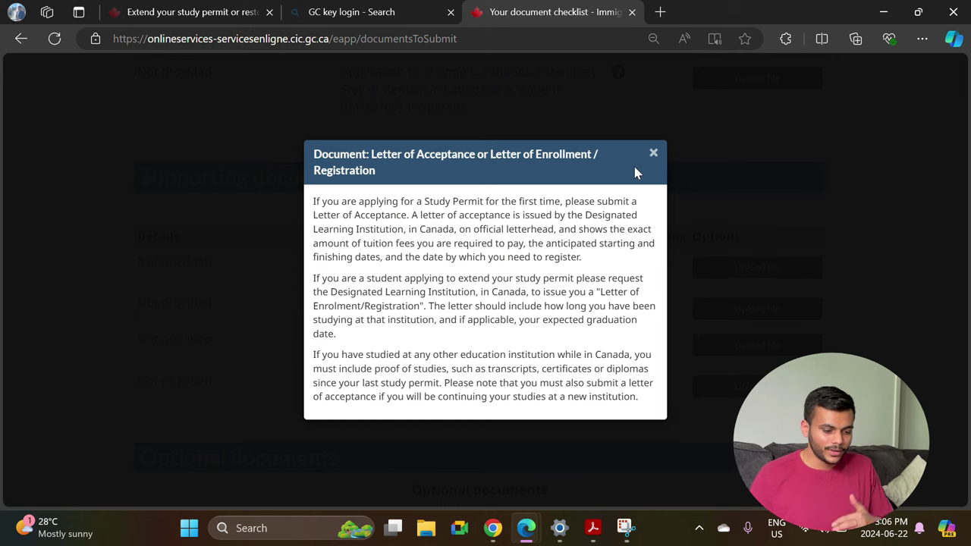
{"action": "left_click", "coordinate": [653, 153]}
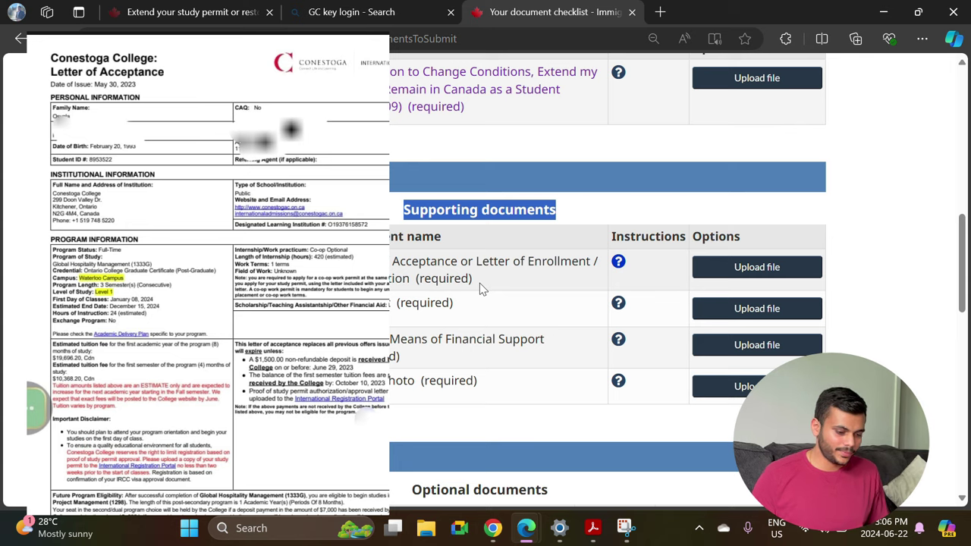
{"action": "left_click", "coordinate": [618, 305]}
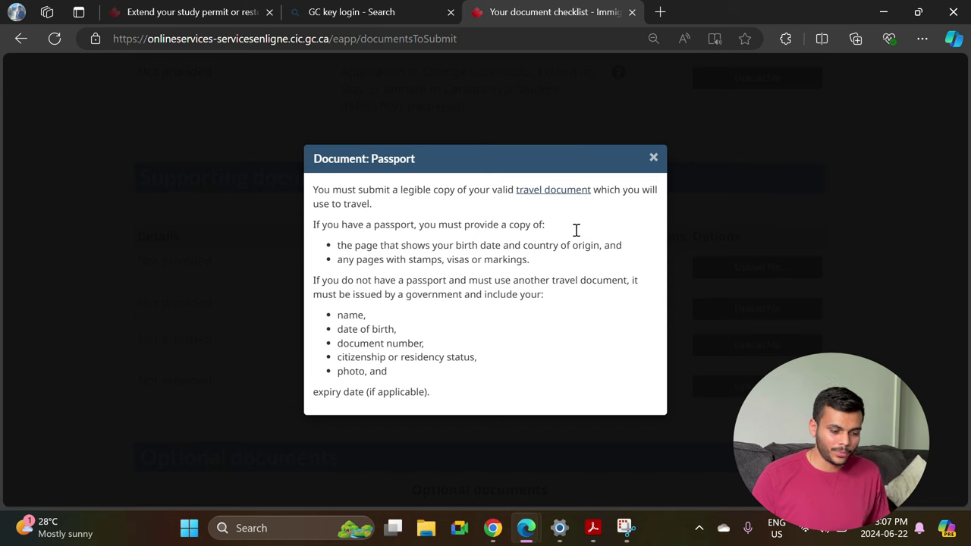
{"action": "left_click", "coordinate": [652, 157]}
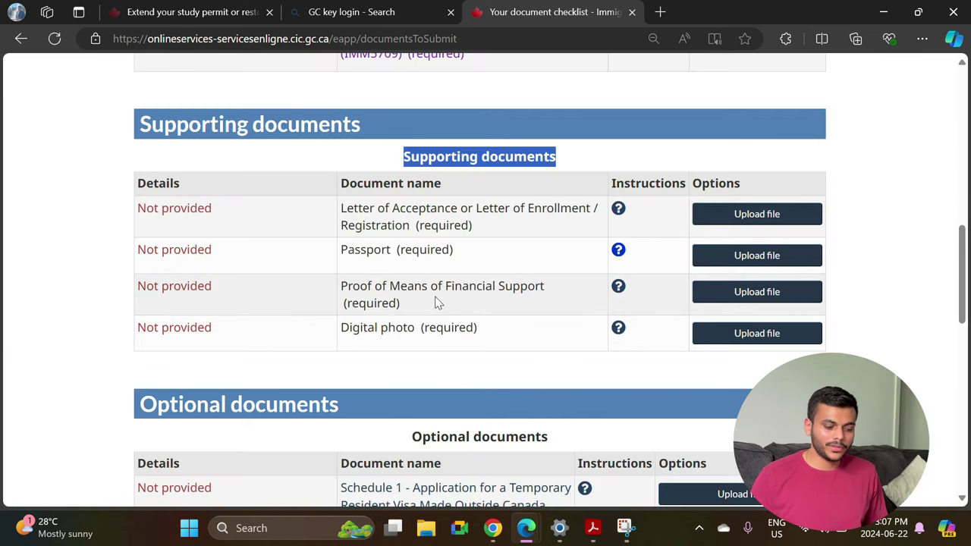
Review the Proof of Means of Financial Support requirements, highlighting the bank statements and employment letter items.
{"action": "left_click", "coordinate": [619, 286]}
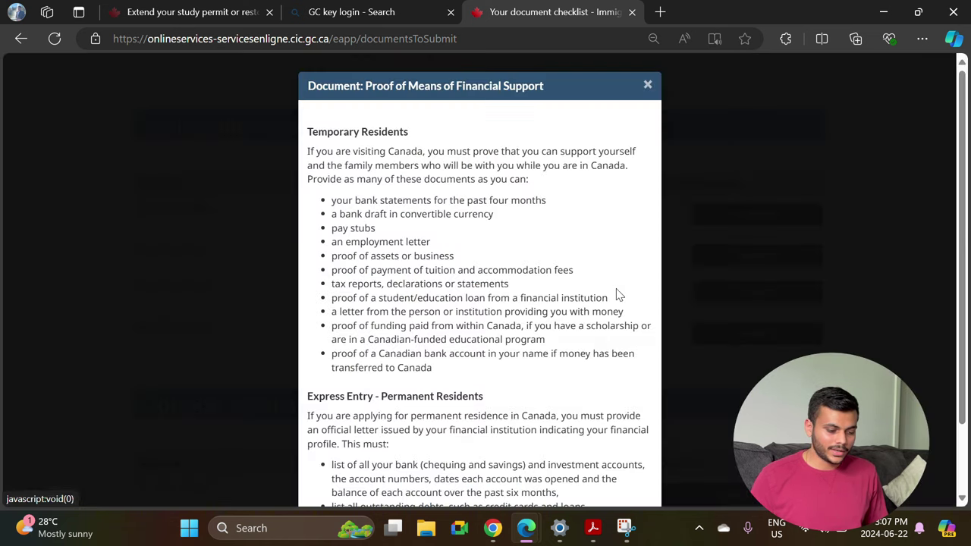
{"action": "key", "text": "Escape"}
{"action": "left_click", "coordinate": [619, 288]}
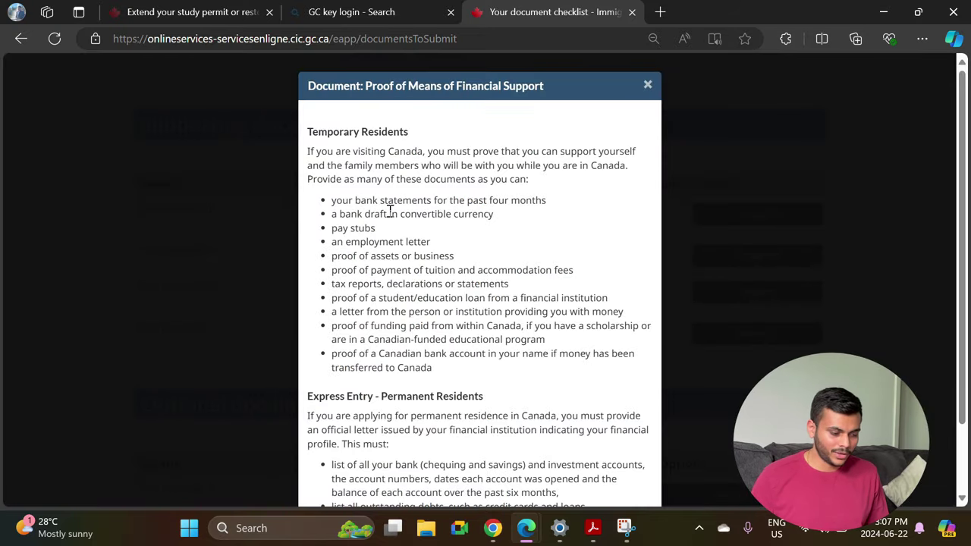
{"action": "left_click_drag", "start_coordinate": [331, 200], "coordinate": [542, 201]}
{"action": "left_click", "coordinate": [621, 288]}
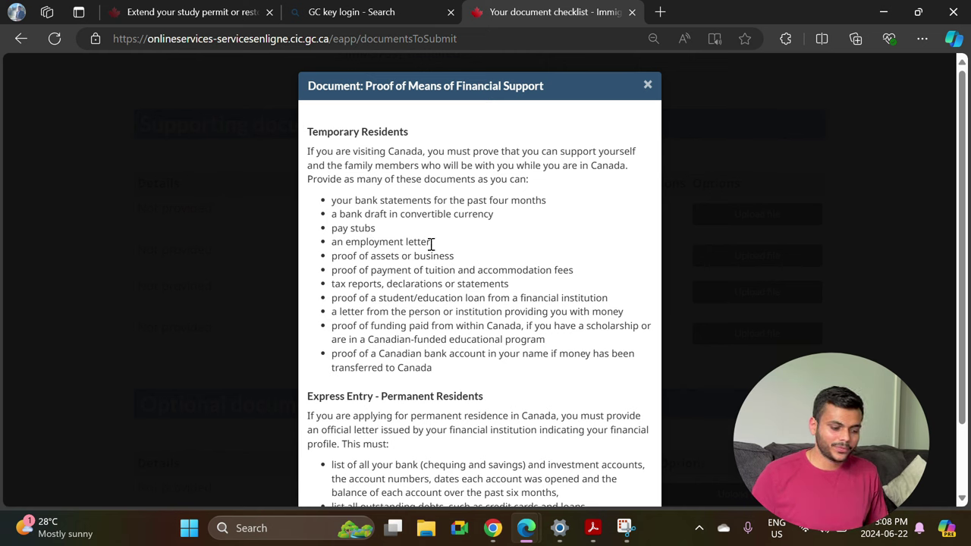
{"action": "left_click_drag", "start_coordinate": [429, 242], "coordinate": [327, 241]}
{"action": "key", "text": "Escape"}
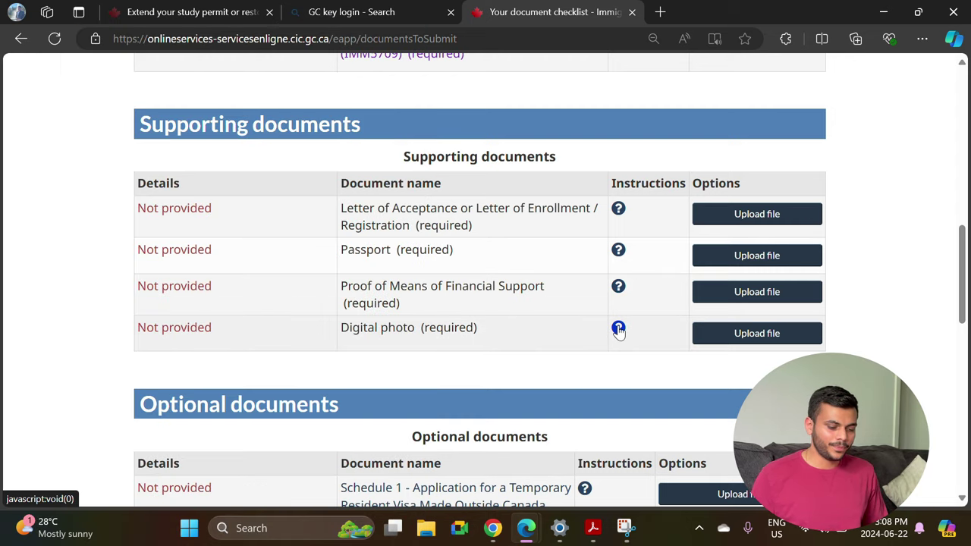
Check the Digital photo size and colour requirements, then close the instructions.
{"action": "left_click", "coordinate": [618, 329]}
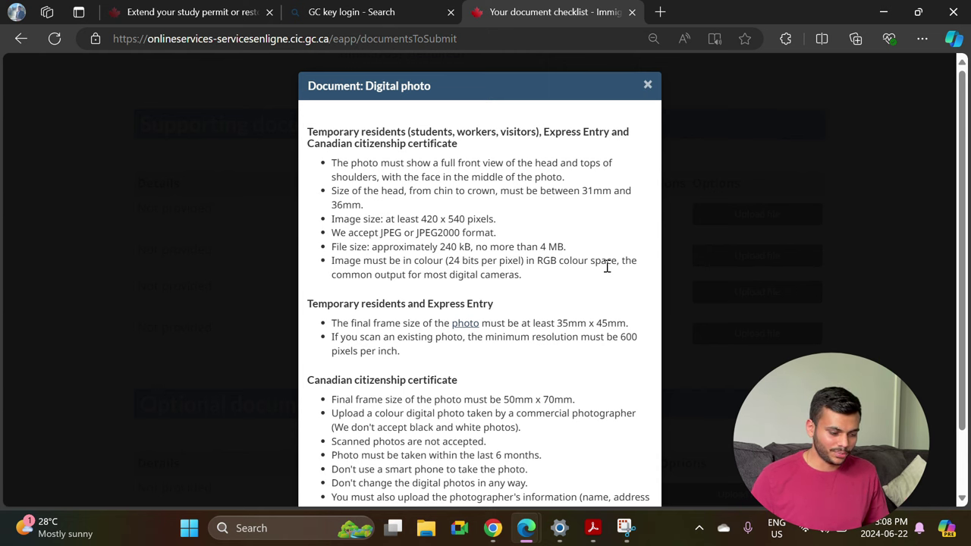
{"action": "left_click_drag", "start_coordinate": [607, 265], "coordinate": [362, 218]}
{"action": "key", "text": "Escape"}
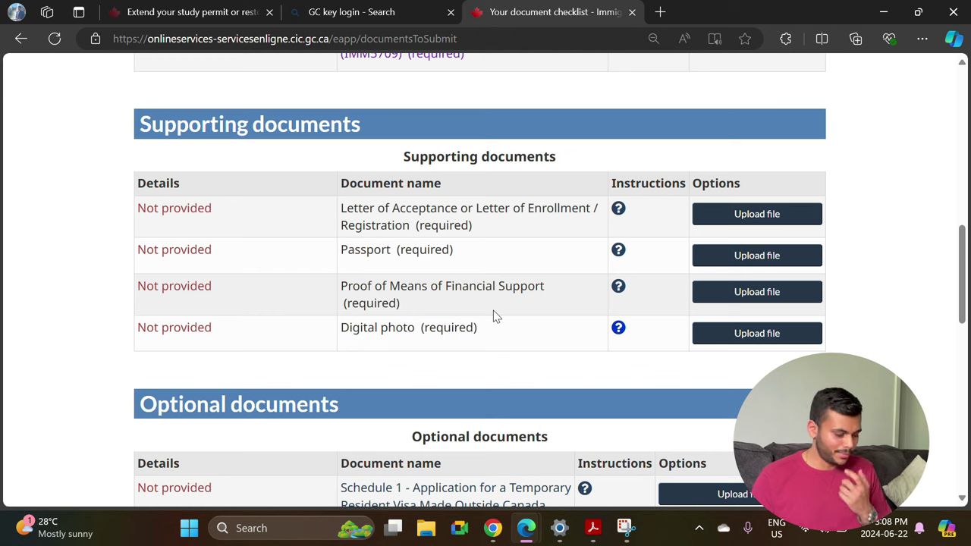
{"action": "scroll", "coordinate": [527, 369], "scroll_direction": "down", "scroll_amount": 3}
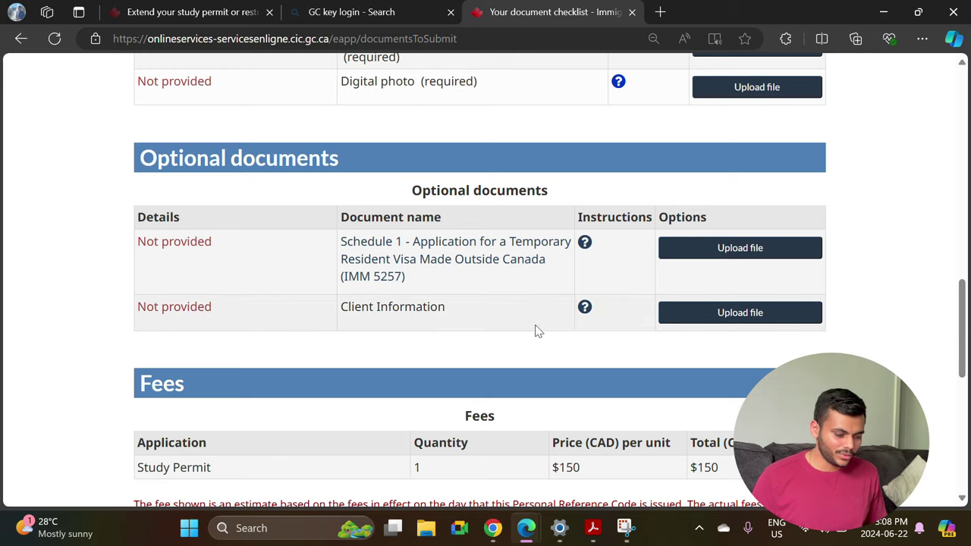
{"action": "scroll", "coordinate": [561, 326], "scroll_direction": "down", "scroll_amount": 1}
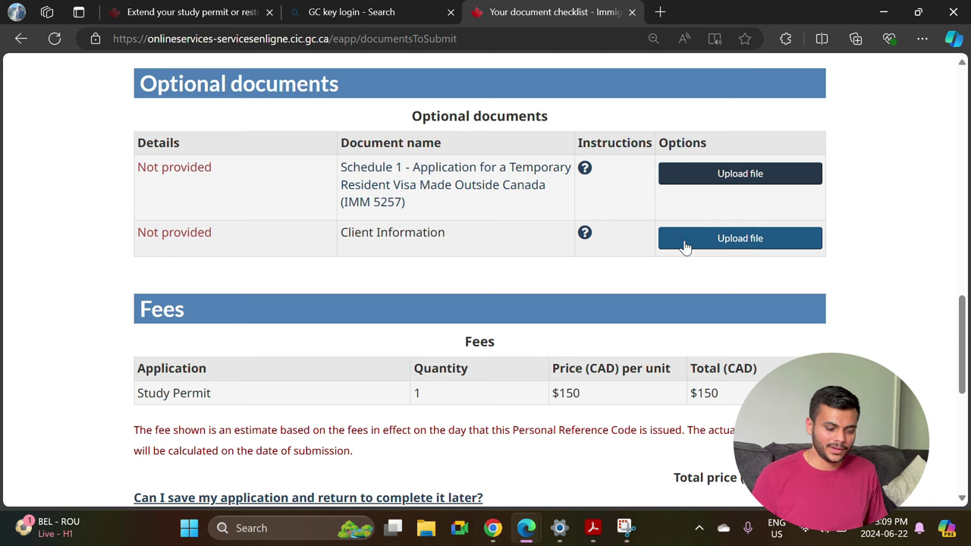
{"action": "scroll", "coordinate": [393, 351], "scroll_direction": "down", "scroll_amount": 3}
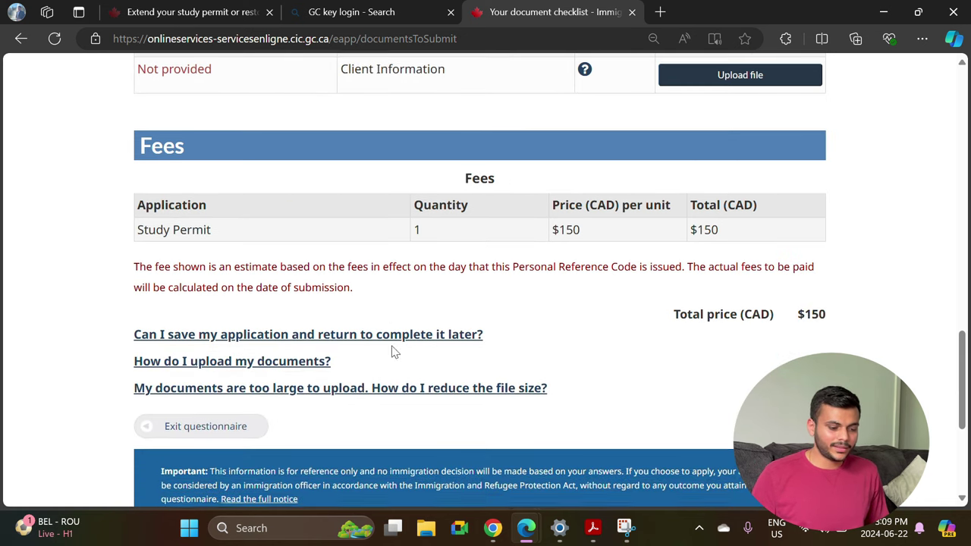
{"action": "left_click_drag", "start_coordinate": [724, 235], "coordinate": [532, 238]}
{"action": "left_click", "coordinate": [616, 248]}
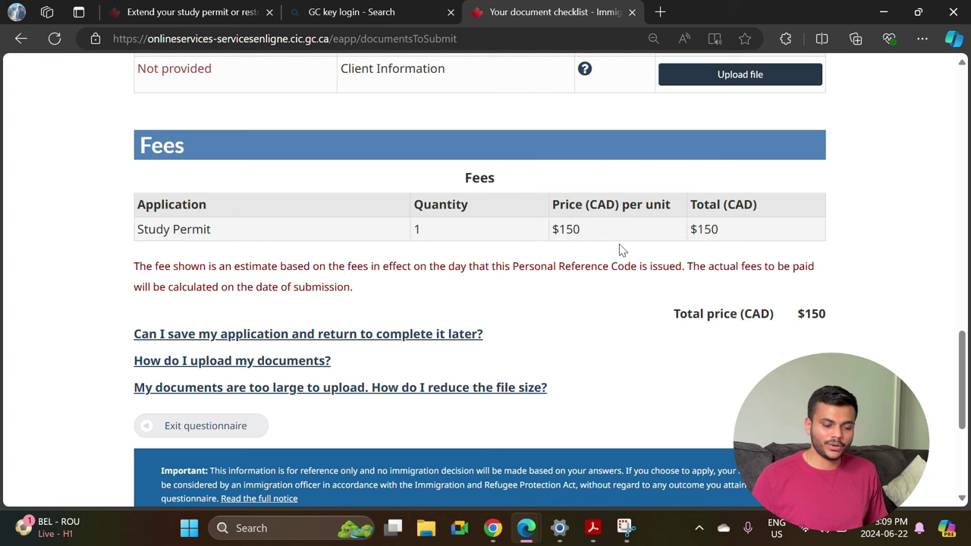
{"action": "scroll", "coordinate": [616, 249], "scroll_direction": "up", "scroll_amount": 10}
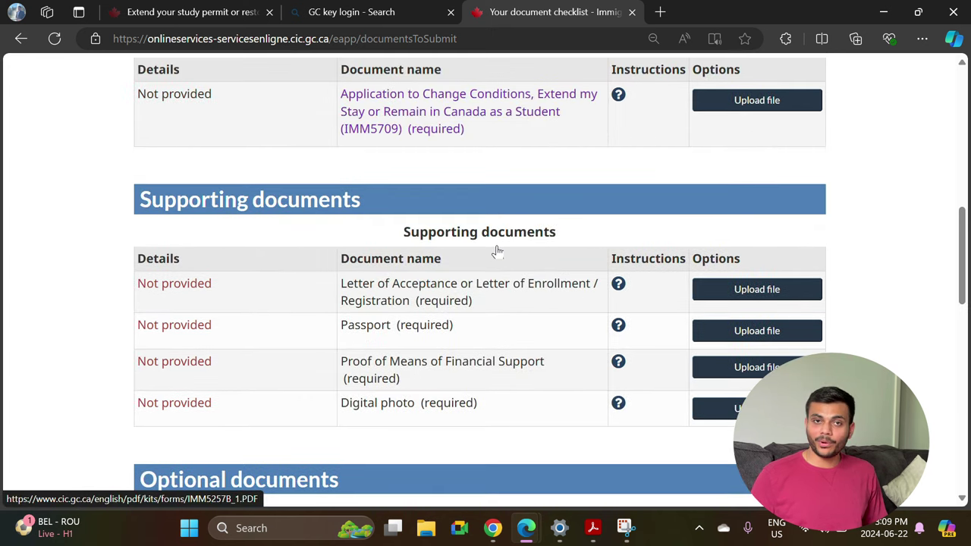
Save the IMM 5709 PDF from the form page to the Desktop as imm5709e.pdf.
{"action": "left_click", "coordinate": [400, 206]}
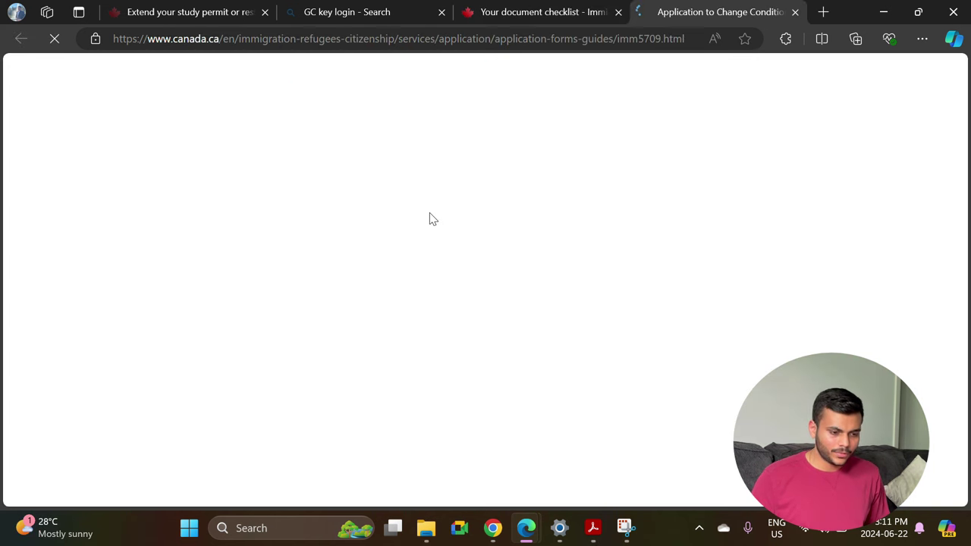
{"action": "scroll", "coordinate": [397, 254], "scroll_direction": "down", "scroll_amount": 2}
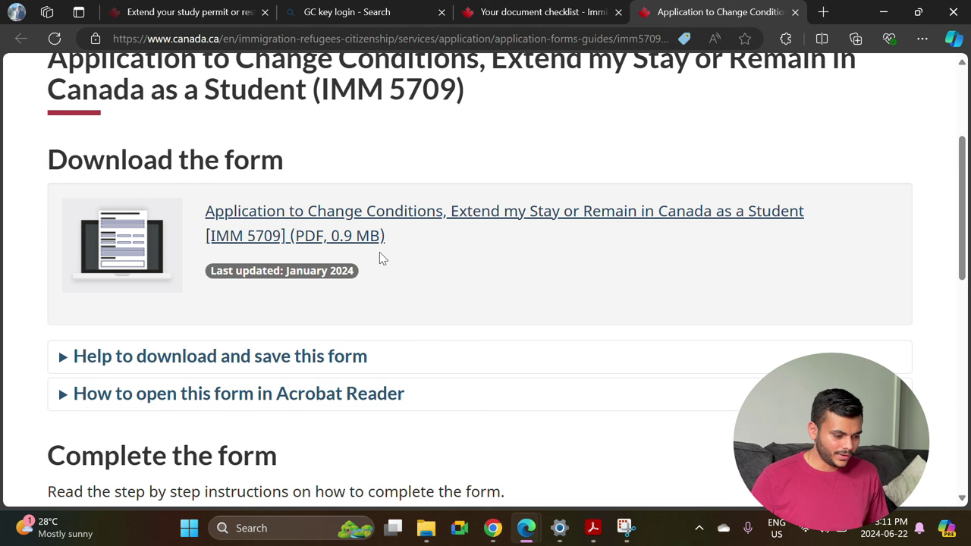
{"action": "right_click", "coordinate": [305, 225]}
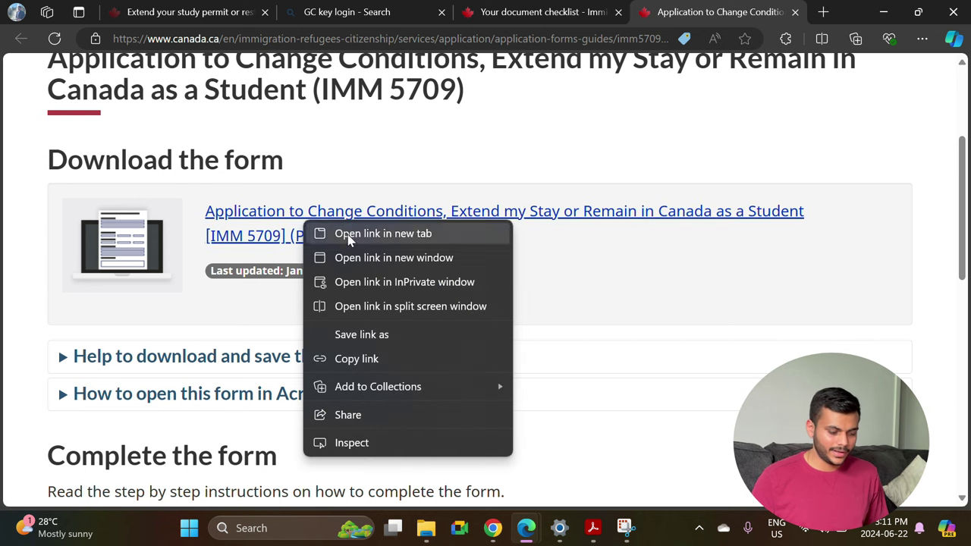
{"action": "left_click", "coordinate": [415, 337]}
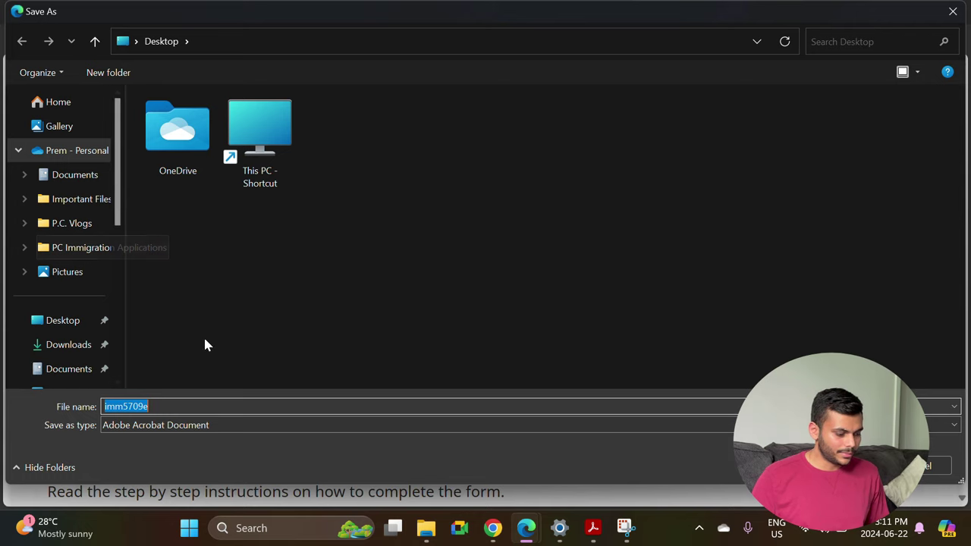
{"action": "left_click", "coordinate": [60, 325]}
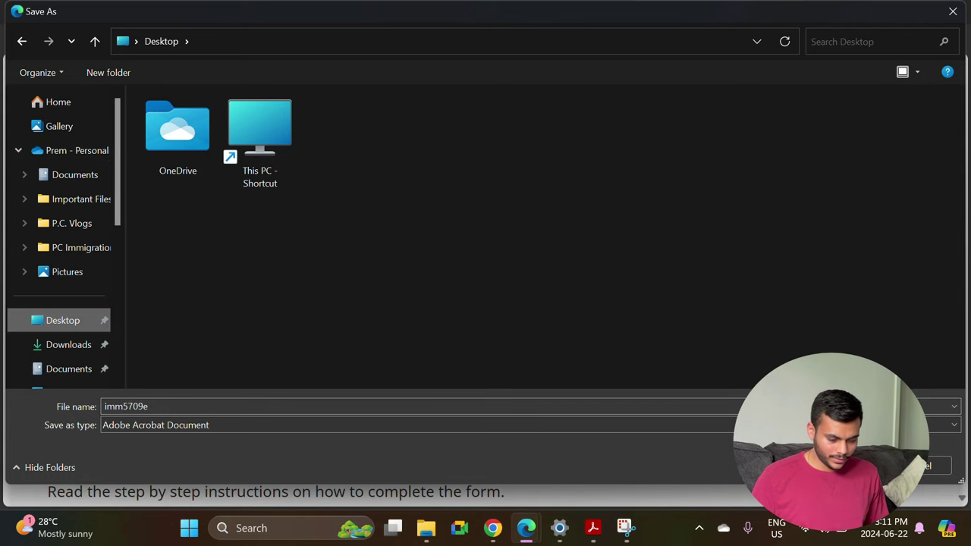
{"action": "key", "text": "Return"}
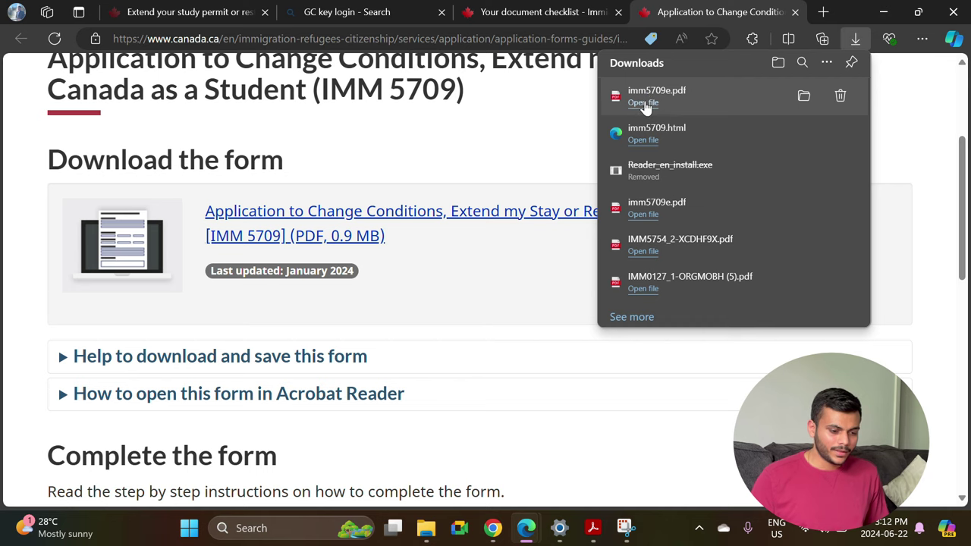
Close the non-displaying PDF tab, minimize Edge, and open imm5709e from the desktop with Adobe Acrobat.
{"action": "left_click", "coordinate": [643, 103]}
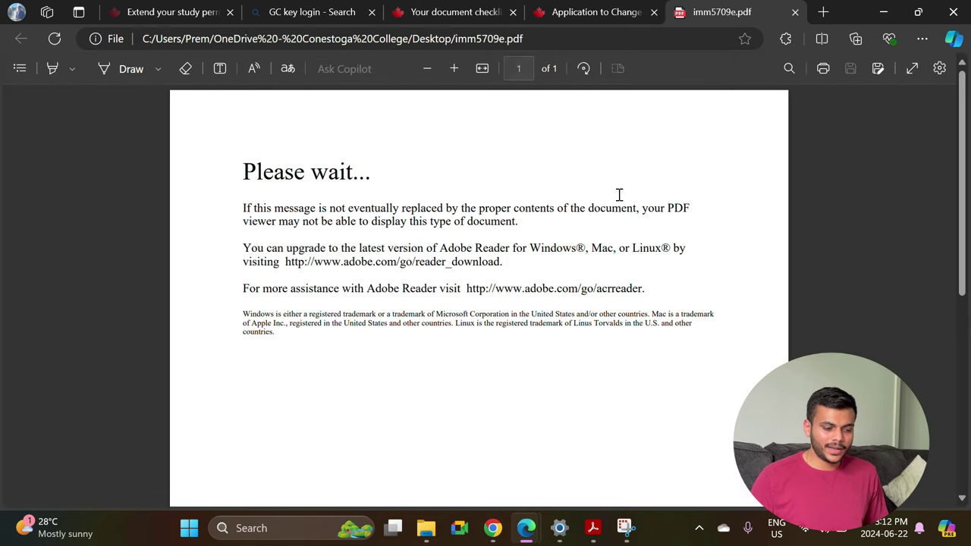
{"action": "left_click", "coordinate": [795, 12]}
{"action": "left_click", "coordinate": [884, 17]}
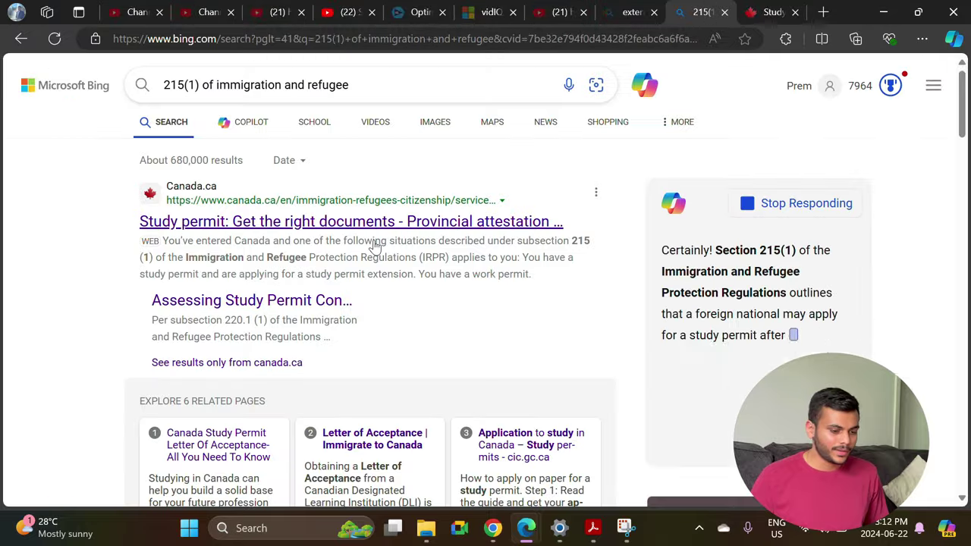
{"action": "left_click", "coordinate": [883, 16]}
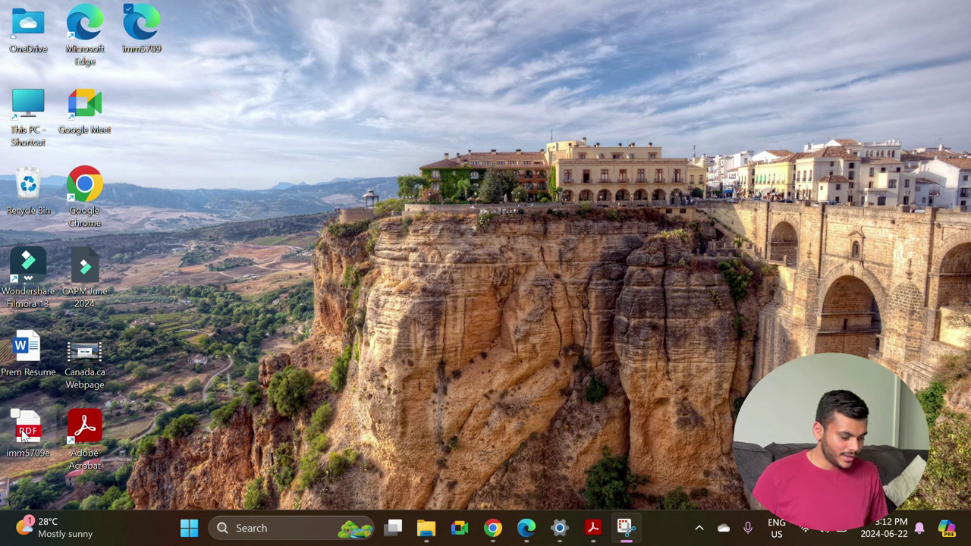
{"action": "right_click", "coordinate": [23, 435]}
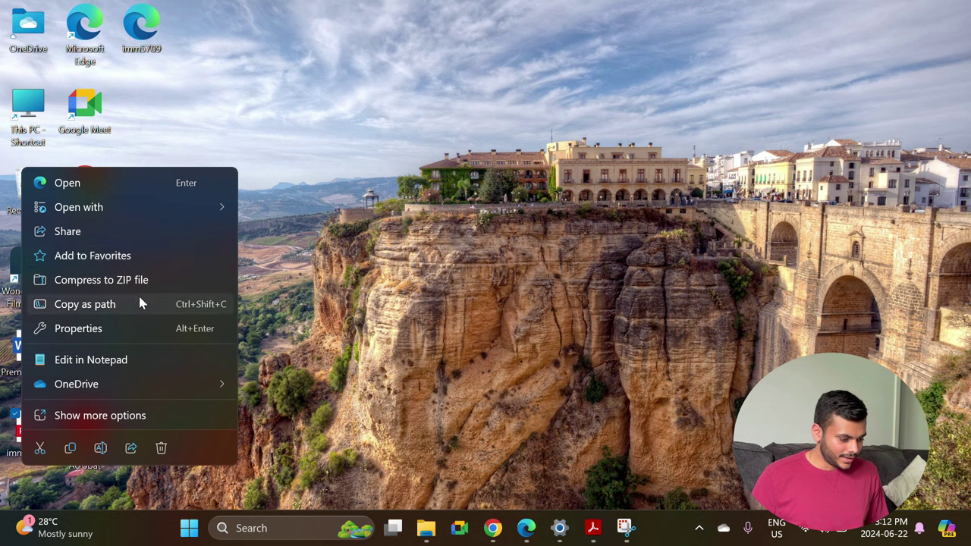
{"action": "mouse_move", "coordinate": [176, 206]}
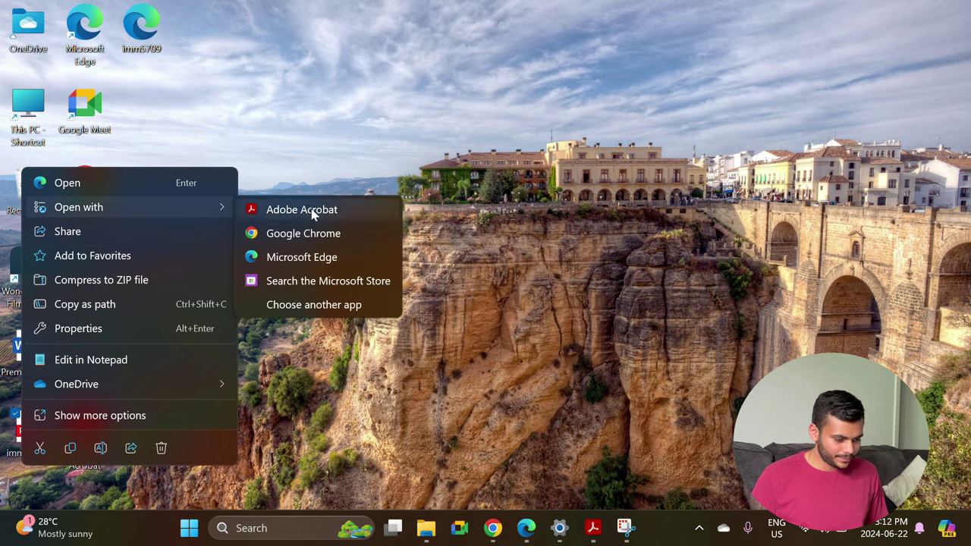
{"action": "left_click", "coordinate": [311, 209]}
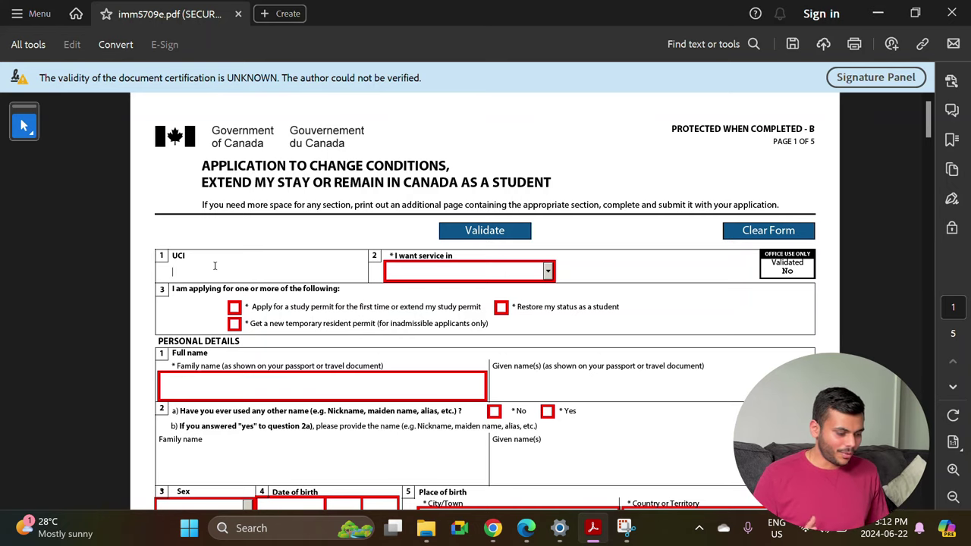
Choose English as the service language and mark the application as a study permit extension.
{"action": "left_click", "coordinate": [192, 257]}
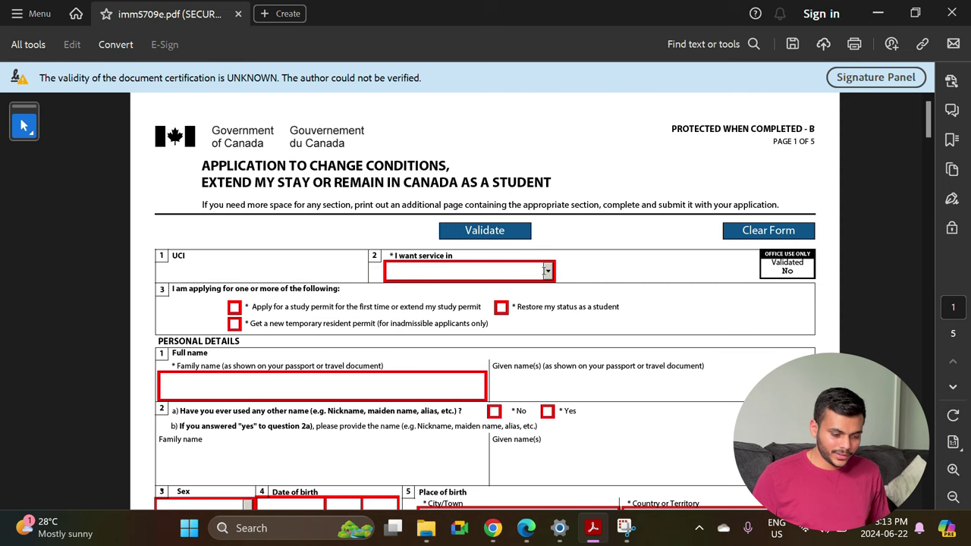
{"action": "left_click", "coordinate": [547, 272]}
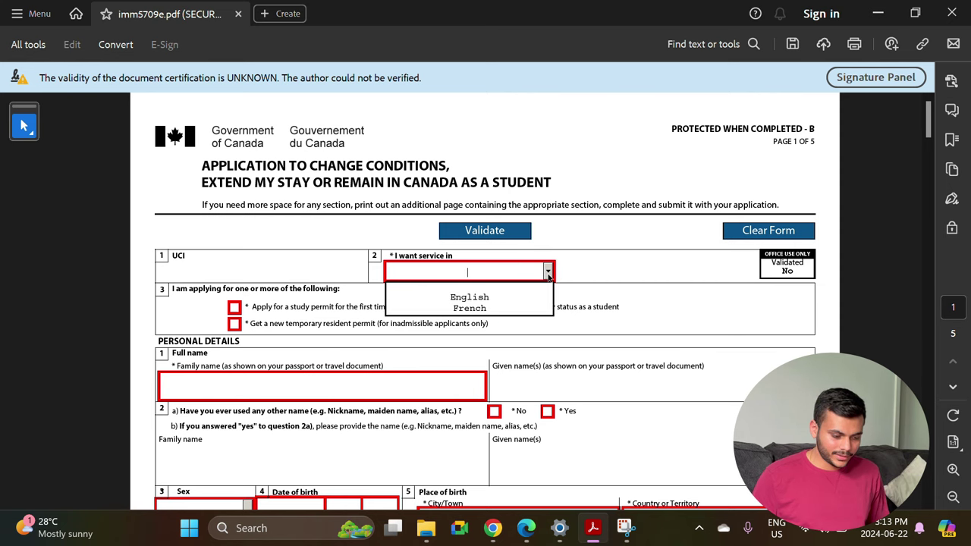
{"action": "left_click", "coordinate": [481, 302]}
{"action": "scroll", "coordinate": [446, 305], "scroll_direction": "down", "scroll_amount": 3}
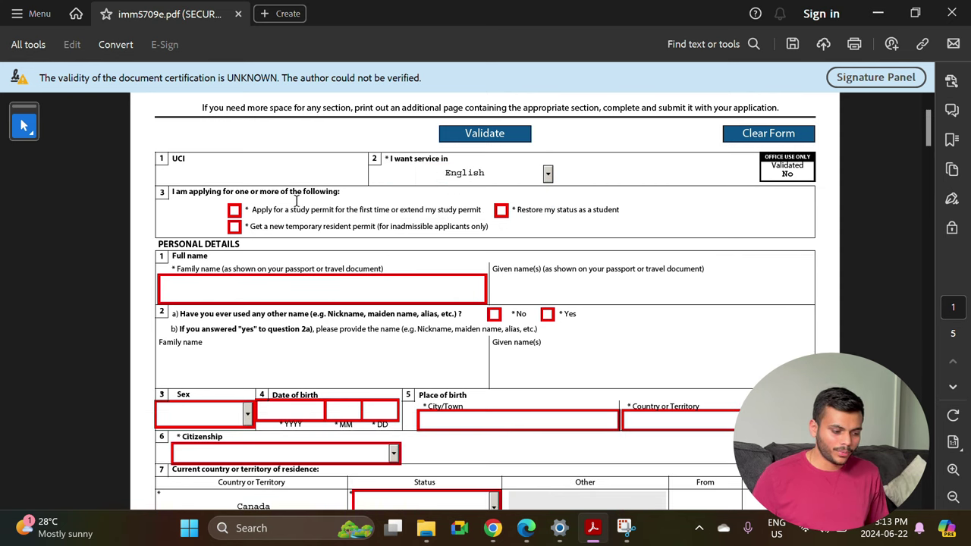
{"action": "left_click", "coordinate": [234, 210]}
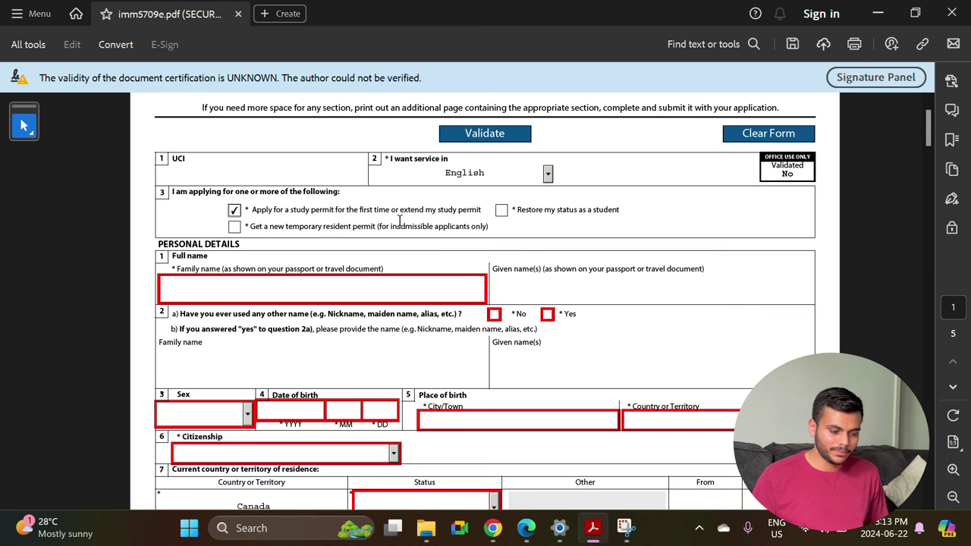
Answer No to having used other names and set sex to Male.
{"action": "scroll", "coordinate": [406, 215], "scroll_direction": "down", "scroll_amount": 4}
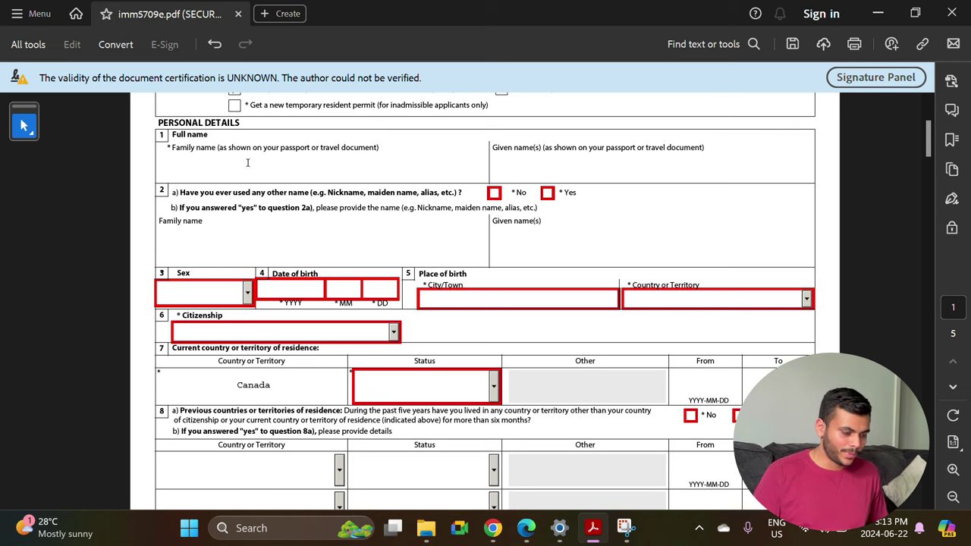
{"action": "left_click", "coordinate": [248, 163]}
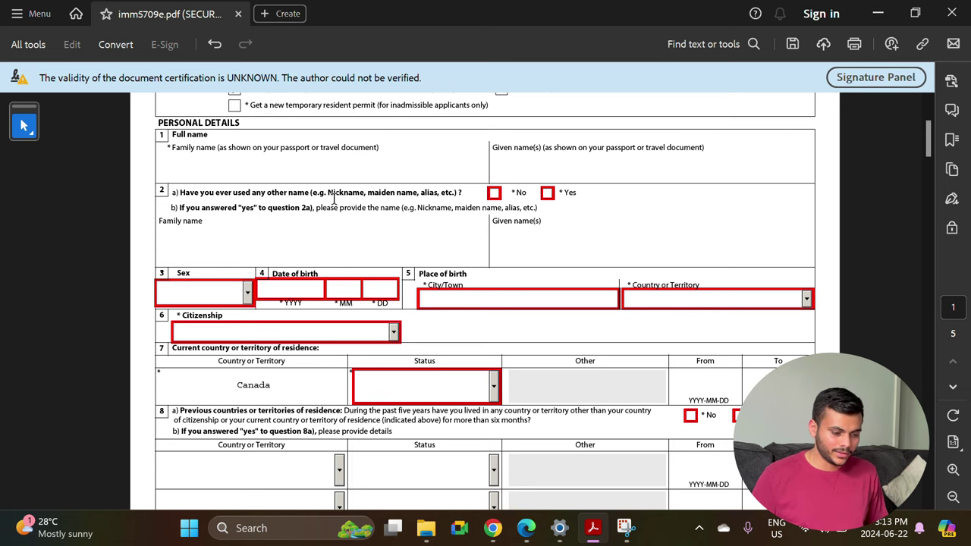
{"action": "left_click", "coordinate": [492, 194]}
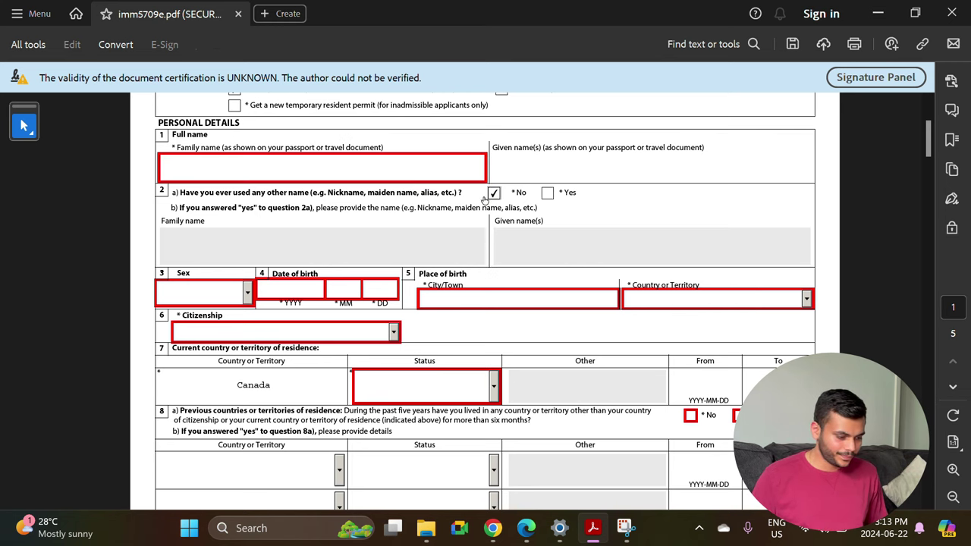
{"action": "scroll", "coordinate": [298, 267], "scroll_direction": "down", "scroll_amount": 3}
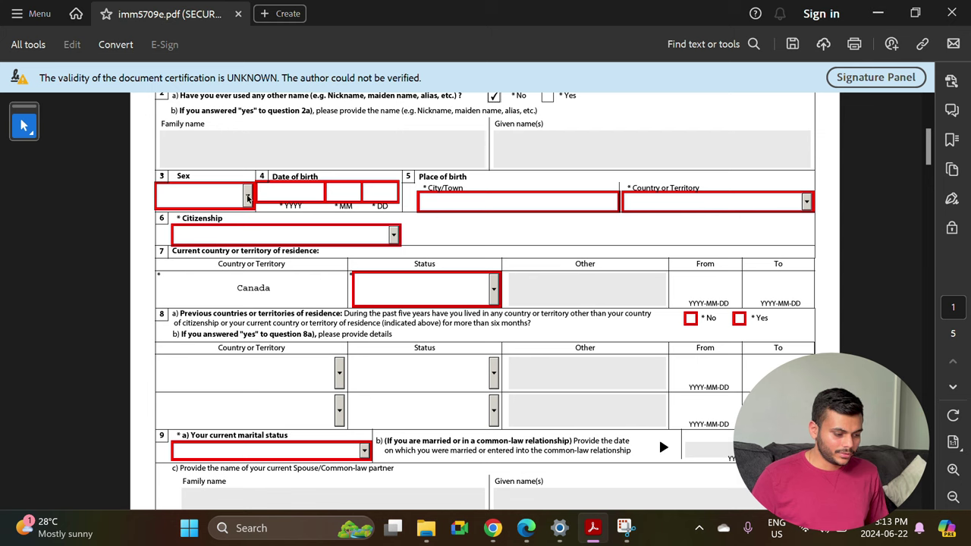
{"action": "left_click", "coordinate": [248, 197]}
{"action": "left_click", "coordinate": [191, 237]}
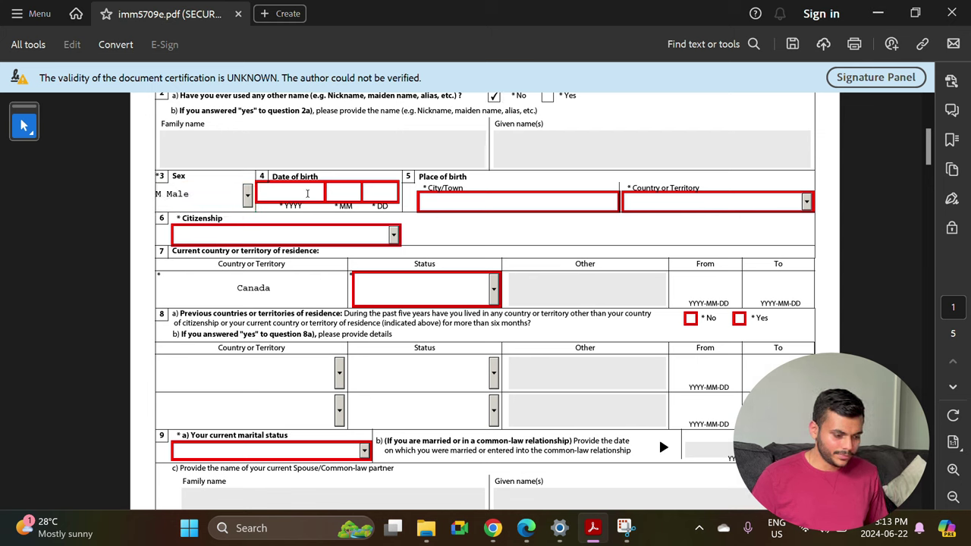
Set citizenship to India and the current residence status in Canada to Student.
{"action": "left_click", "coordinate": [498, 200]}
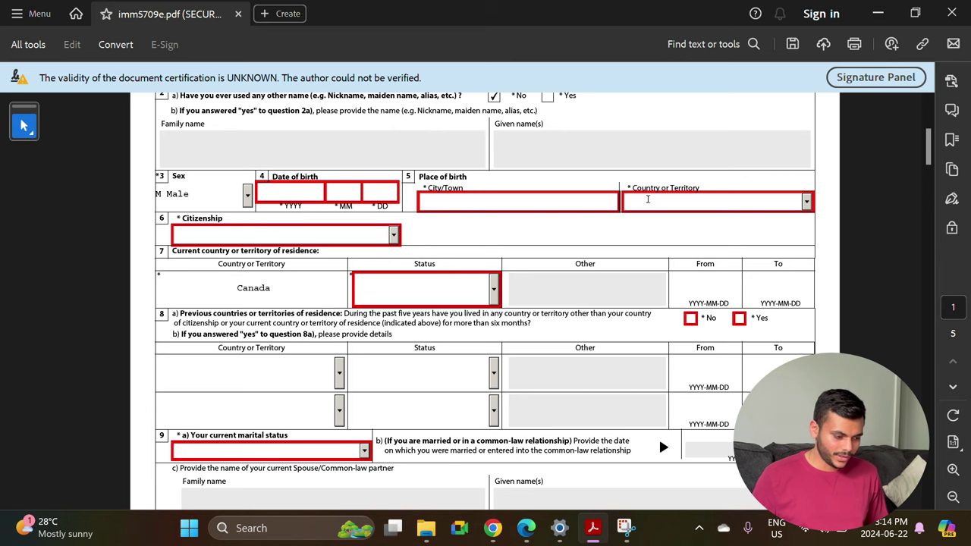
{"action": "left_click", "coordinate": [393, 236]}
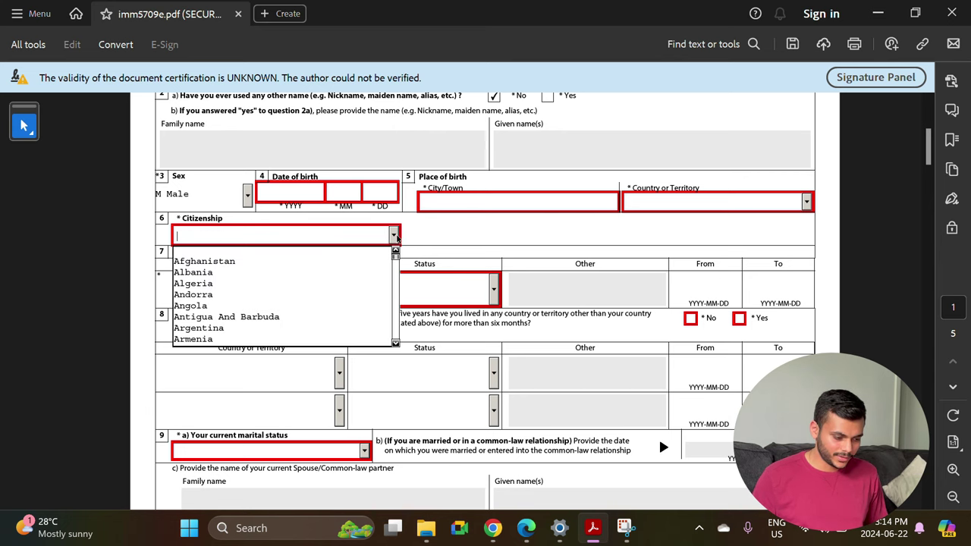
{"action": "type", "text": "in"}
{"action": "scroll", "coordinate": [294, 285], "scroll_direction": "down", "scroll_amount": 2}
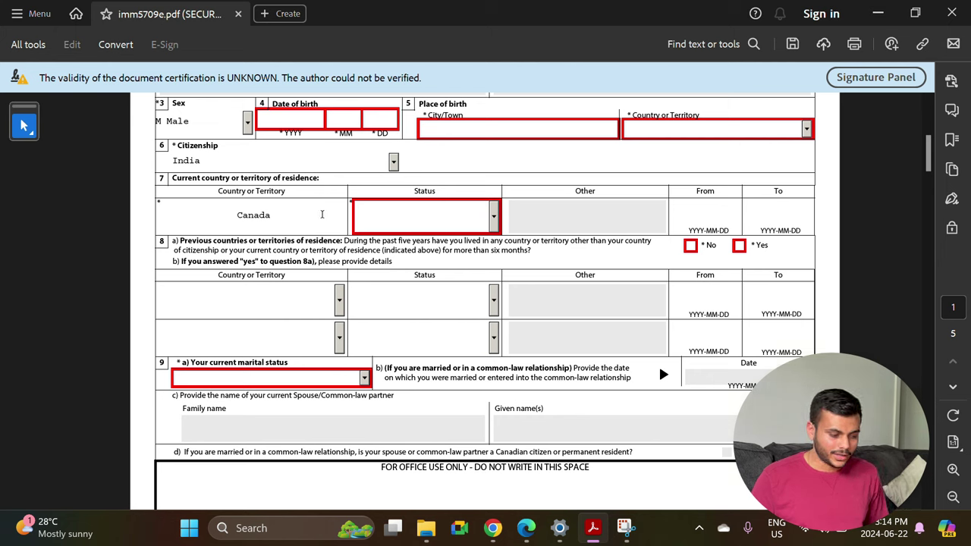
{"action": "left_click", "coordinate": [492, 219]}
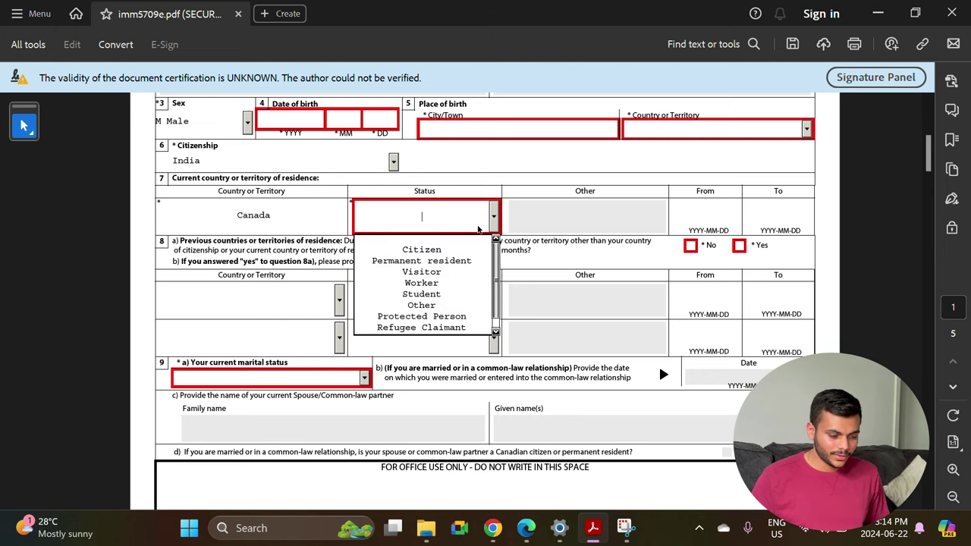
{"action": "left_click", "coordinate": [427, 294]}
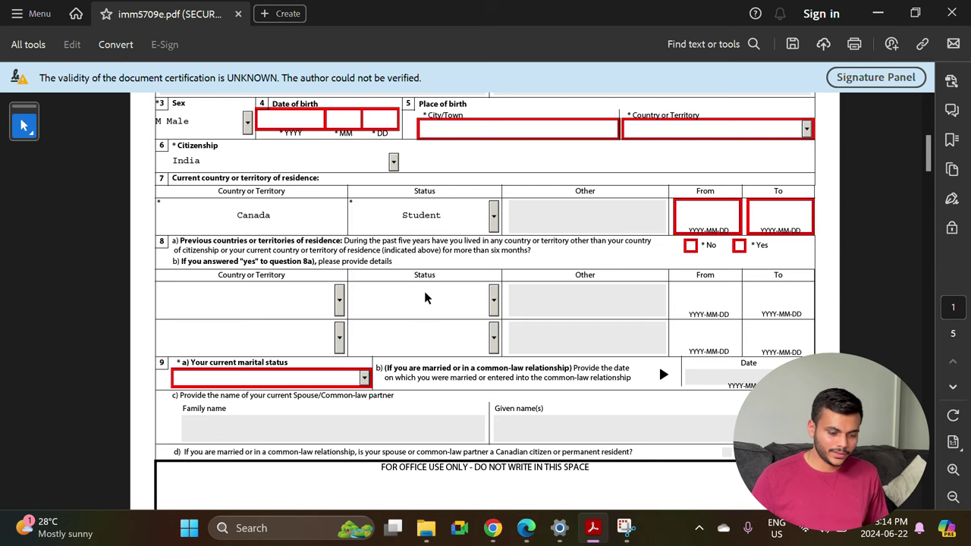
{"action": "left_click", "coordinate": [702, 213]}
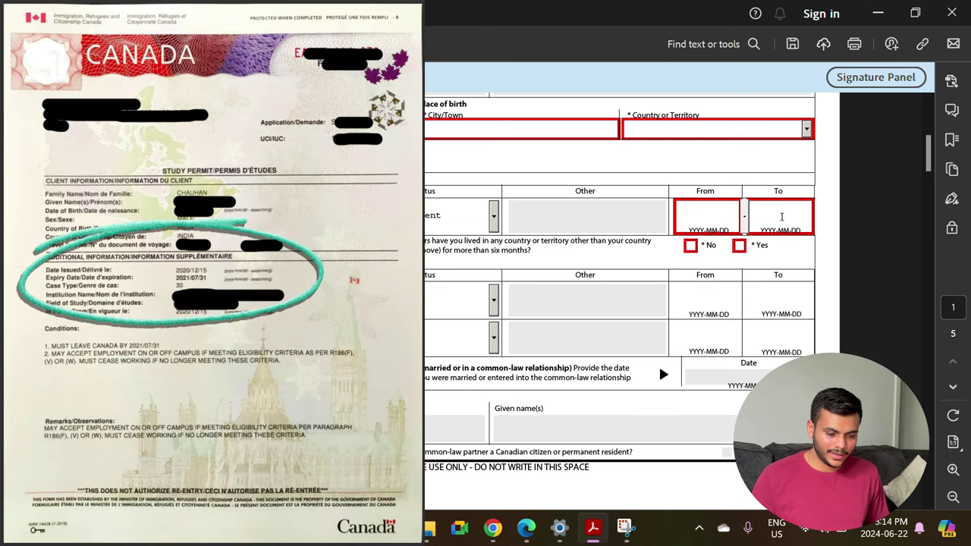
Tick No for question 8a, pick Single for marital status, then scroll on to page 2.
{"action": "scroll", "coordinate": [449, 285], "scroll_direction": "down", "scroll_amount": 2}
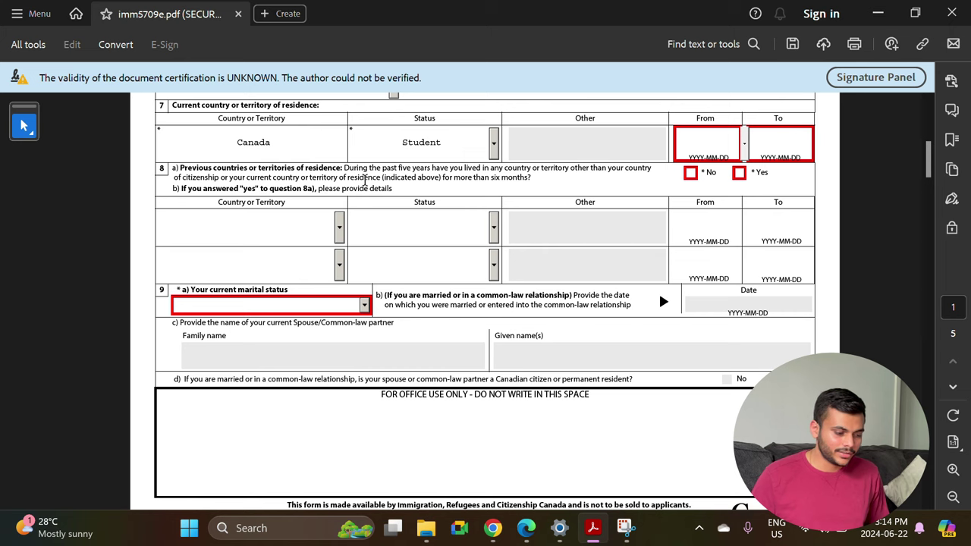
{"action": "left_click", "coordinate": [690, 172]}
{"action": "scroll", "coordinate": [690, 173], "scroll_direction": "down", "scroll_amount": 2}
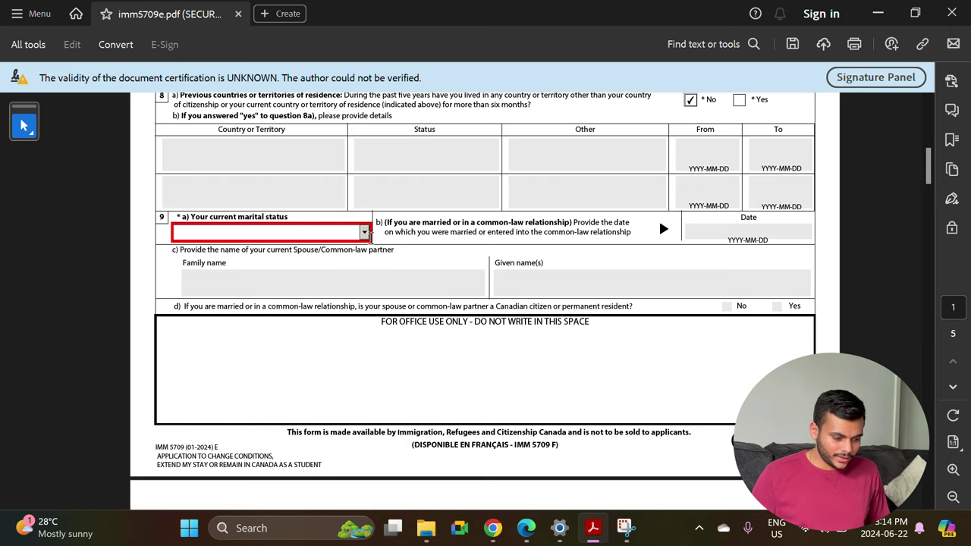
{"action": "left_click", "coordinate": [365, 234]}
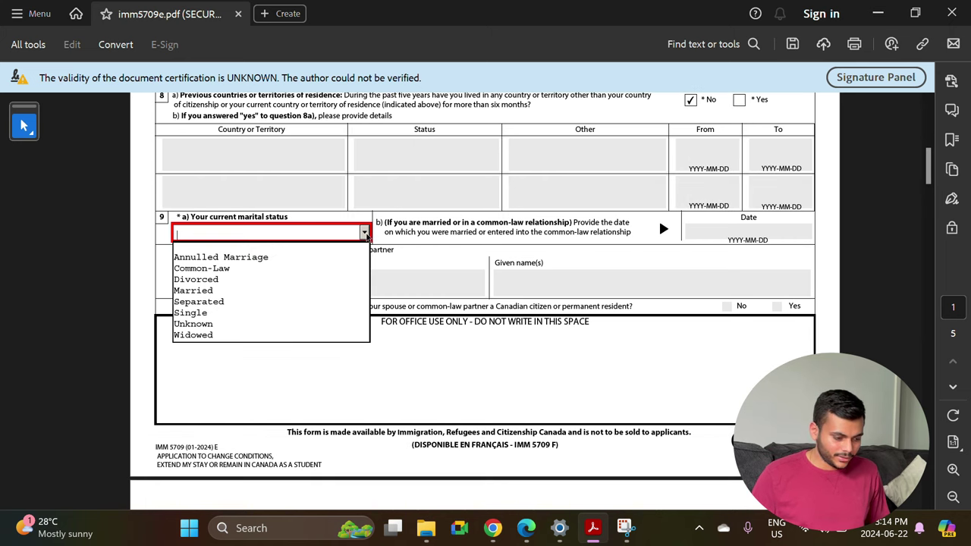
{"action": "left_click", "coordinate": [226, 314]}
{"action": "scroll", "coordinate": [391, 319], "scroll_direction": "down", "scroll_amount": 3}
{"action": "scroll", "coordinate": [391, 319], "scroll_direction": "down", "scroll_amount": 1}
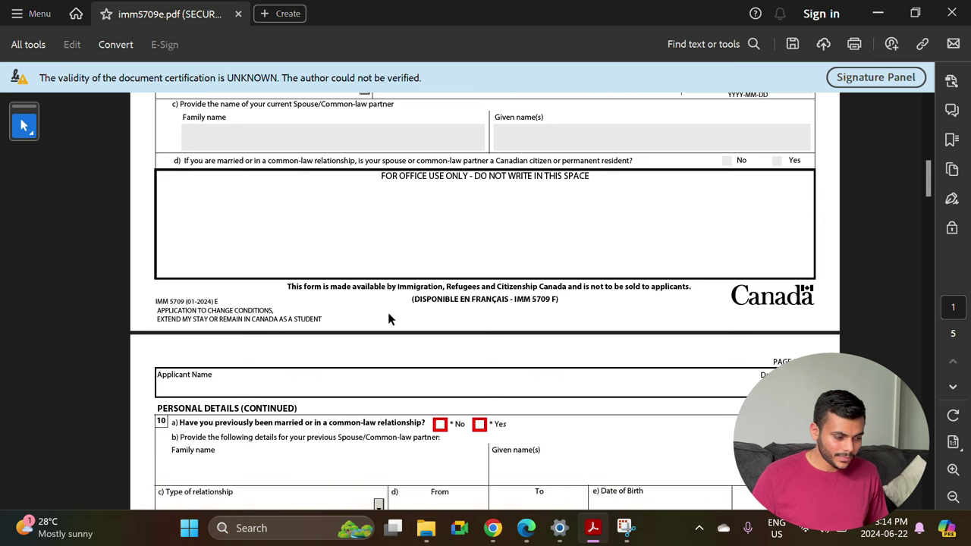
{"action": "scroll", "coordinate": [452, 163], "scroll_direction": "up", "scroll_amount": 1}
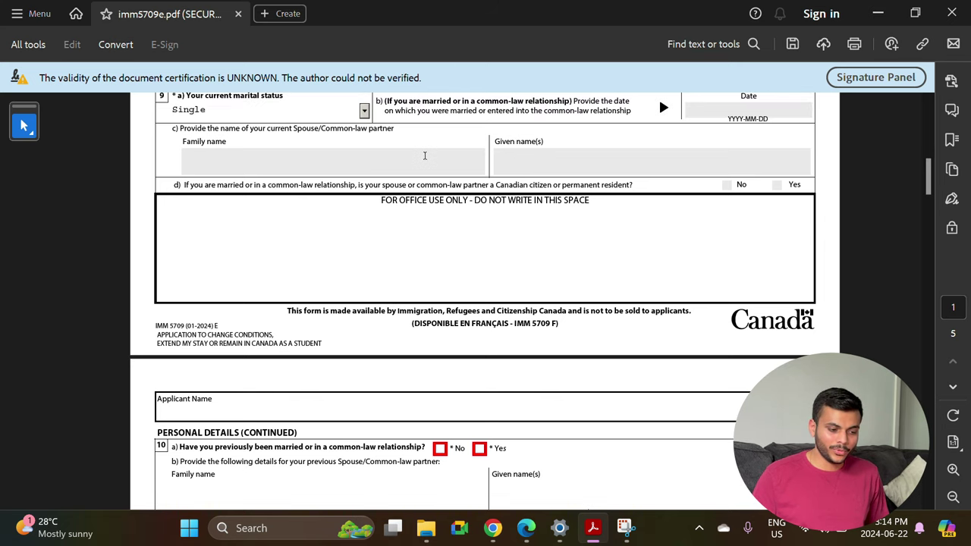
{"action": "scroll", "coordinate": [376, 276], "scroll_direction": "down", "scroll_amount": 3}
{"action": "scroll", "coordinate": [235, 220], "scroll_direction": "down", "scroll_amount": 6}
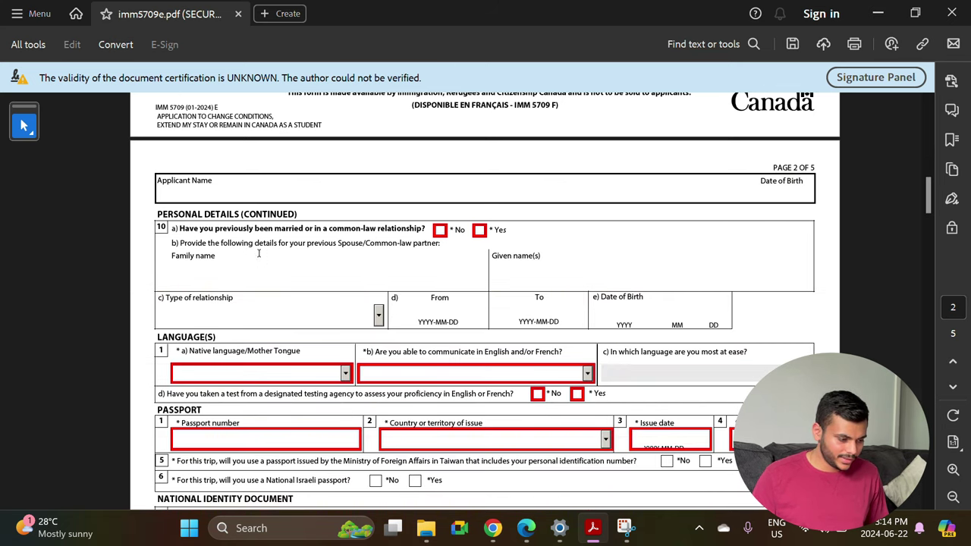
{"action": "scroll", "coordinate": [237, 228], "scroll_direction": "down", "scroll_amount": 2}
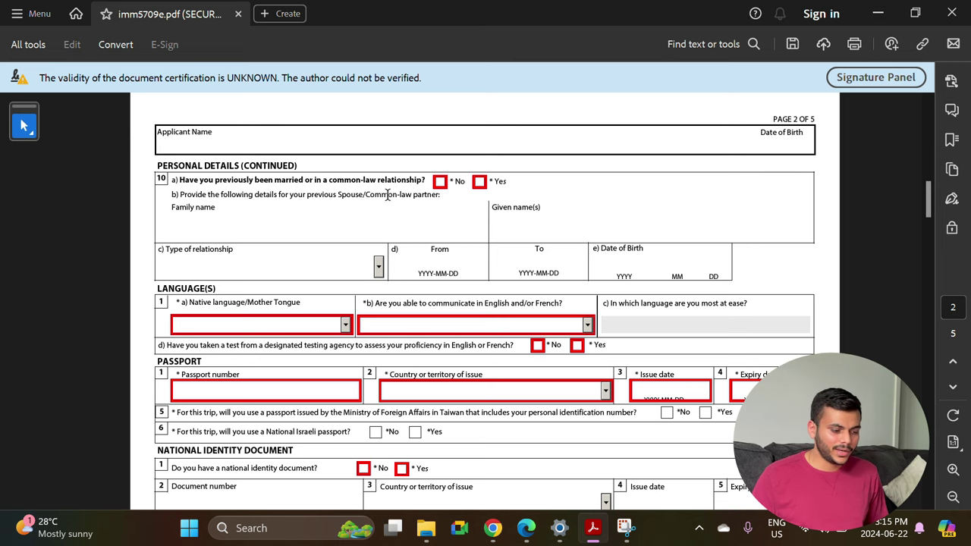
Answer No to a previous marriage and set the native language to Gujarati.
{"action": "left_click", "coordinate": [440, 181]}
{"action": "scroll", "coordinate": [394, 266], "scroll_direction": "down", "scroll_amount": 4}
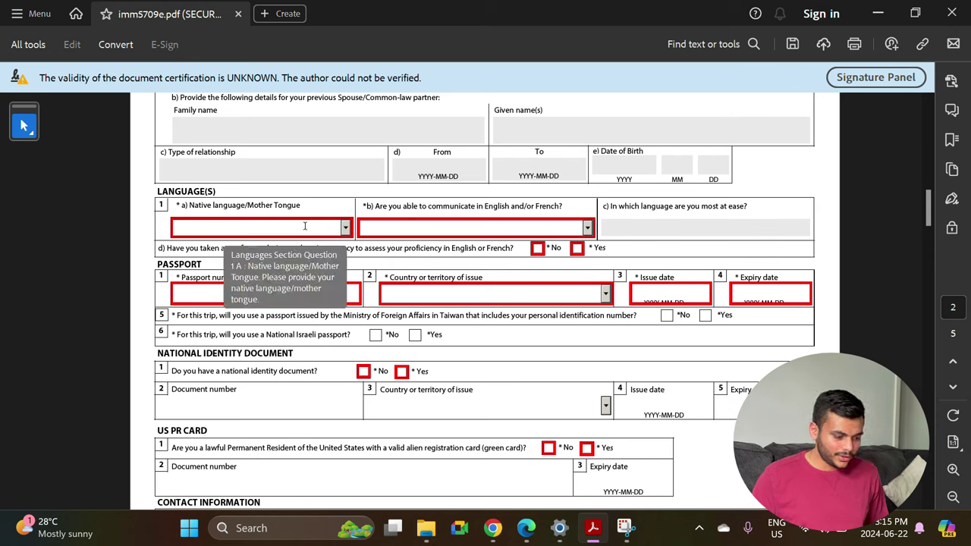
{"action": "left_click", "coordinate": [305, 226]}
{"action": "type", "text": "a"}
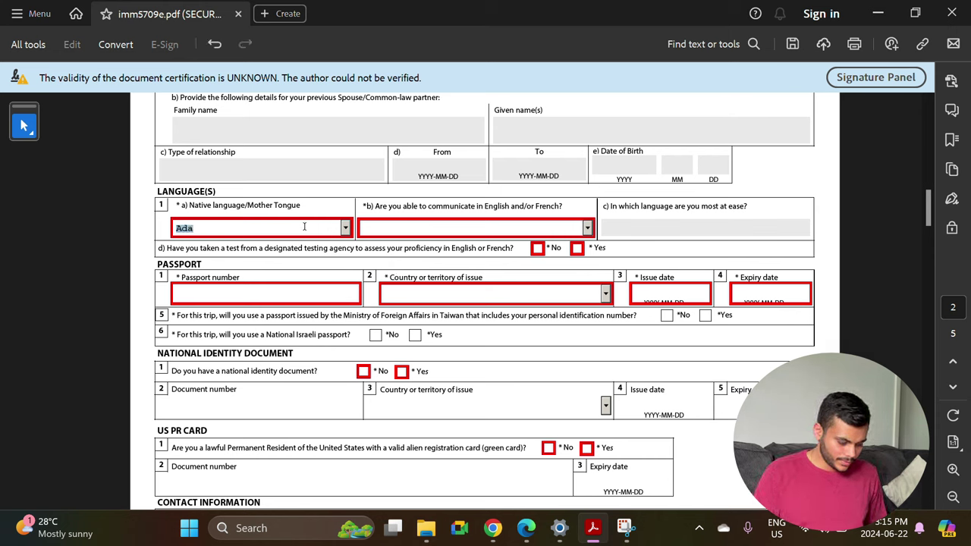
{"action": "type", "text": "ibio"}
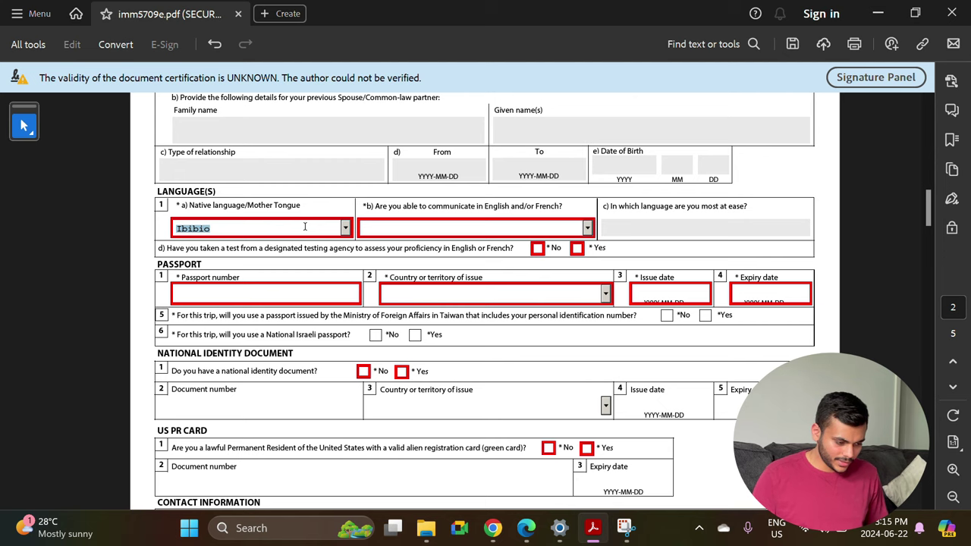
{"action": "left_click", "coordinate": [346, 228]}
{"action": "left_click", "coordinate": [257, 235]}
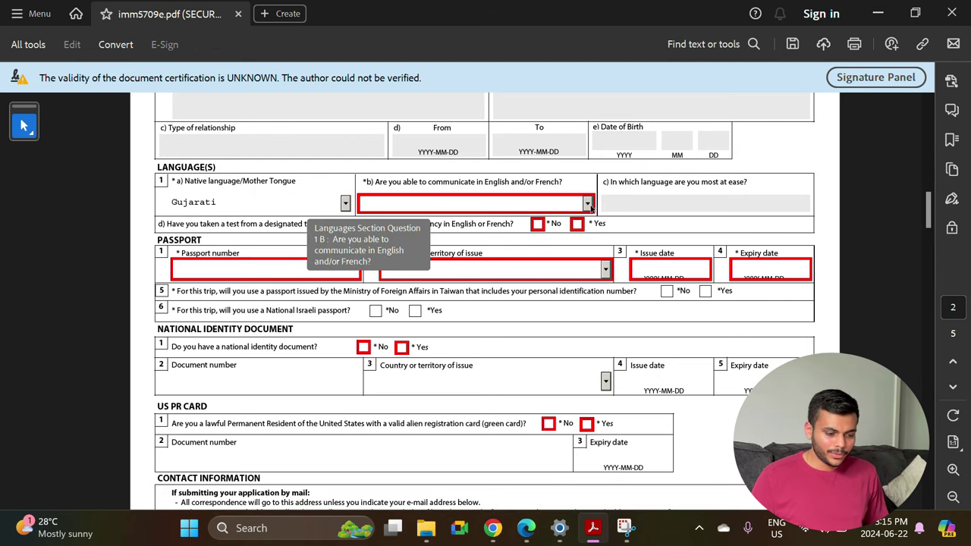
Choose English as the communication language and answer Yes to having taken a language test.
{"action": "left_click", "coordinate": [588, 204]}
{"action": "left_click", "coordinate": [463, 229]}
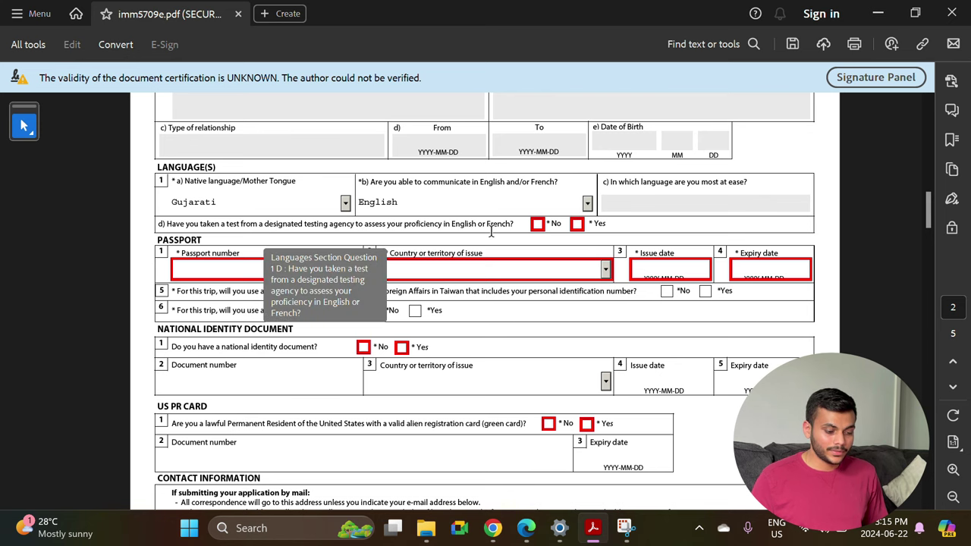
{"action": "left_click", "coordinate": [577, 225]}
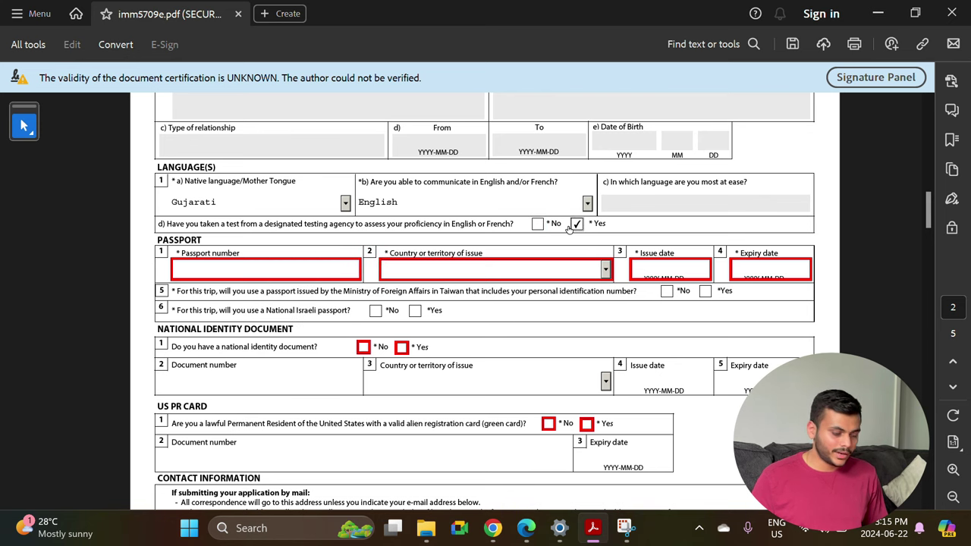
{"action": "scroll", "coordinate": [196, 274], "scroll_direction": "down", "scroll_amount": 1}
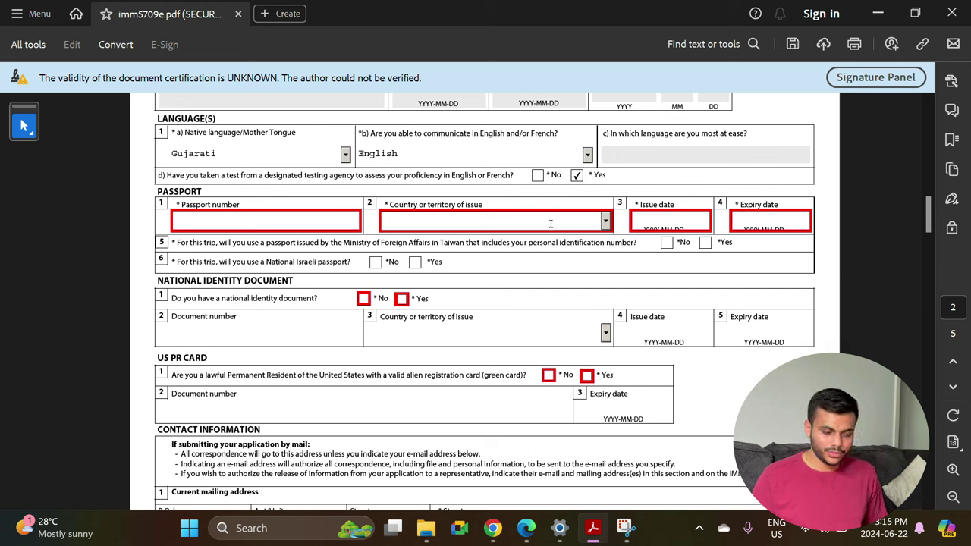
Move through the passport issue and expiry date fields.
{"action": "left_click", "coordinate": [667, 218]}
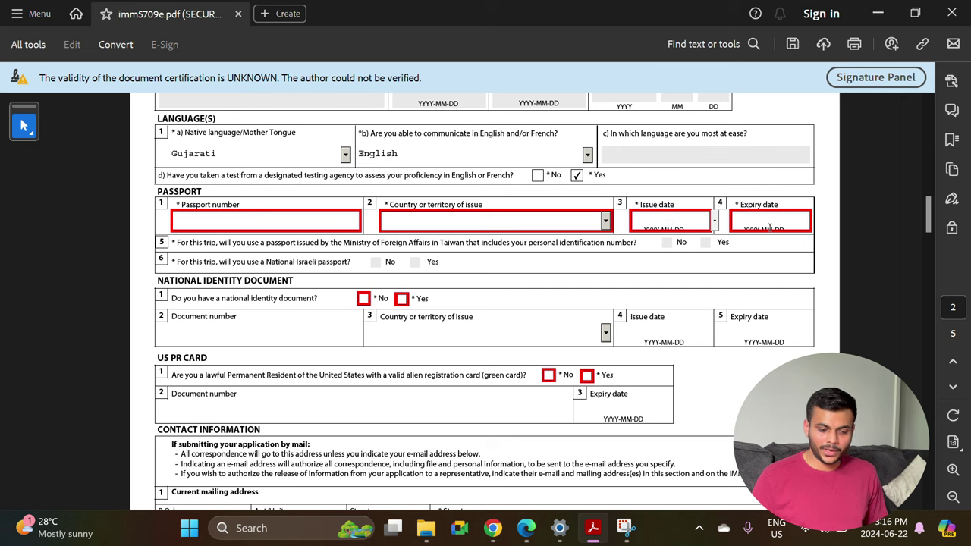
{"action": "left_click", "coordinate": [769, 223]}
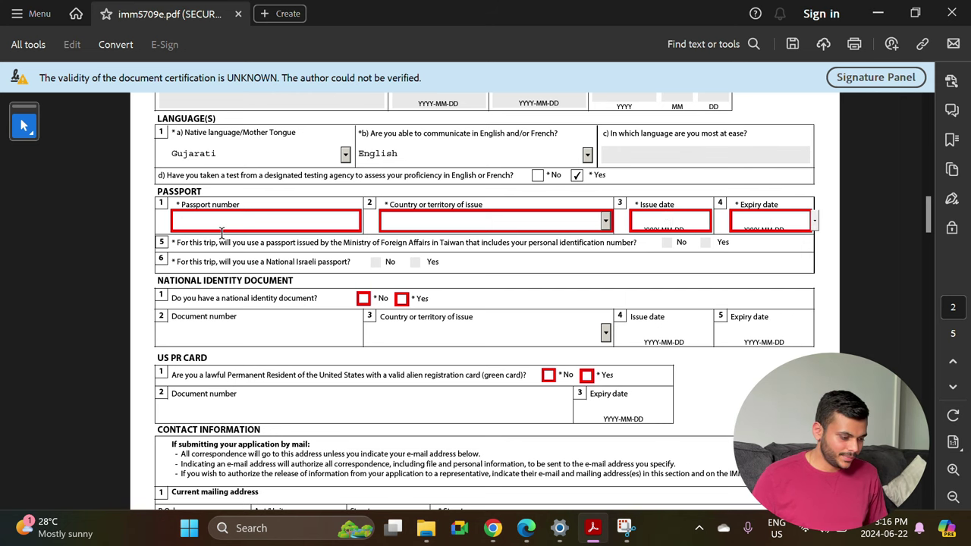
{"action": "scroll", "coordinate": [220, 233], "scroll_direction": "down", "scroll_amount": 1}
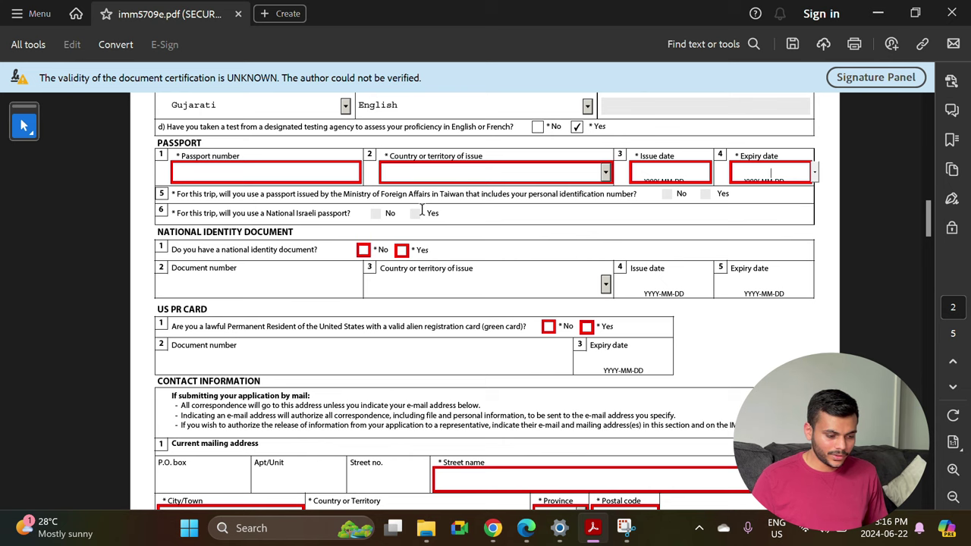
{"action": "left_click", "coordinate": [666, 199]}
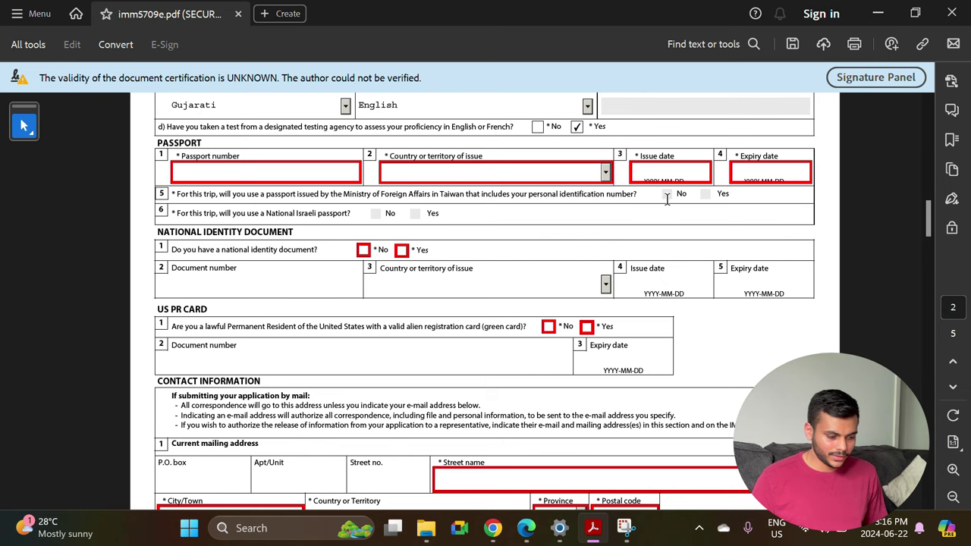
Tick Yes for holding a national identity document and No for a US PR card.
{"action": "scroll", "coordinate": [374, 213], "scroll_direction": "down", "scroll_amount": 2}
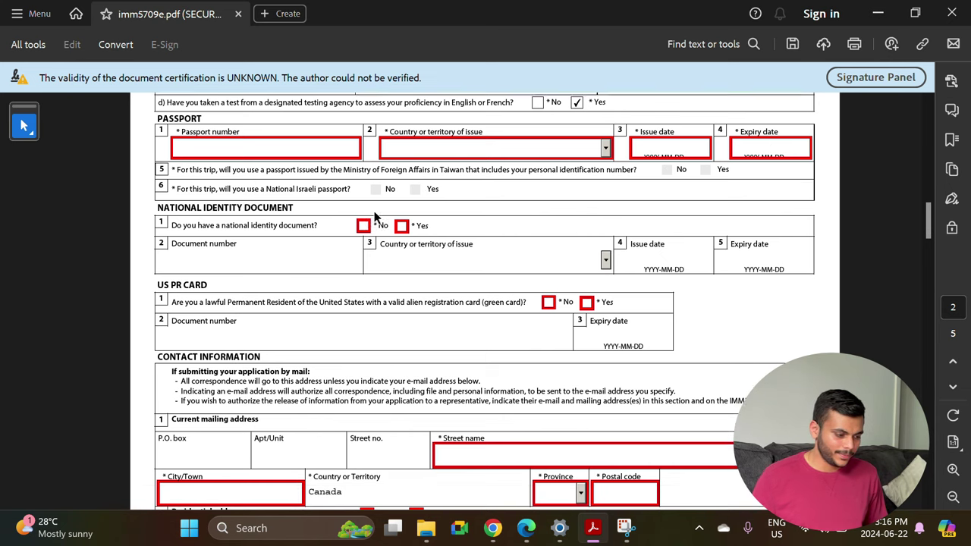
{"action": "scroll", "coordinate": [374, 216], "scroll_direction": "down", "scroll_amount": 3}
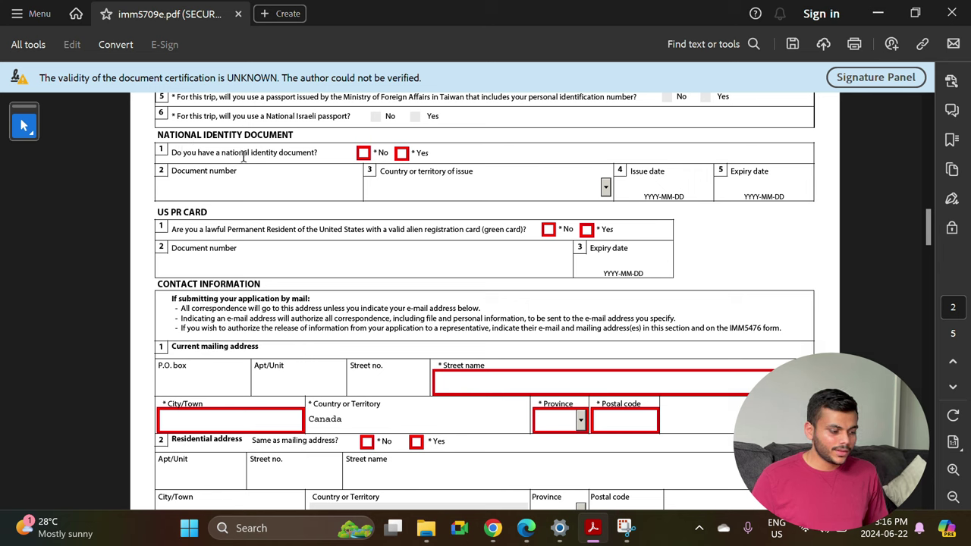
{"action": "left_click", "coordinate": [402, 154]}
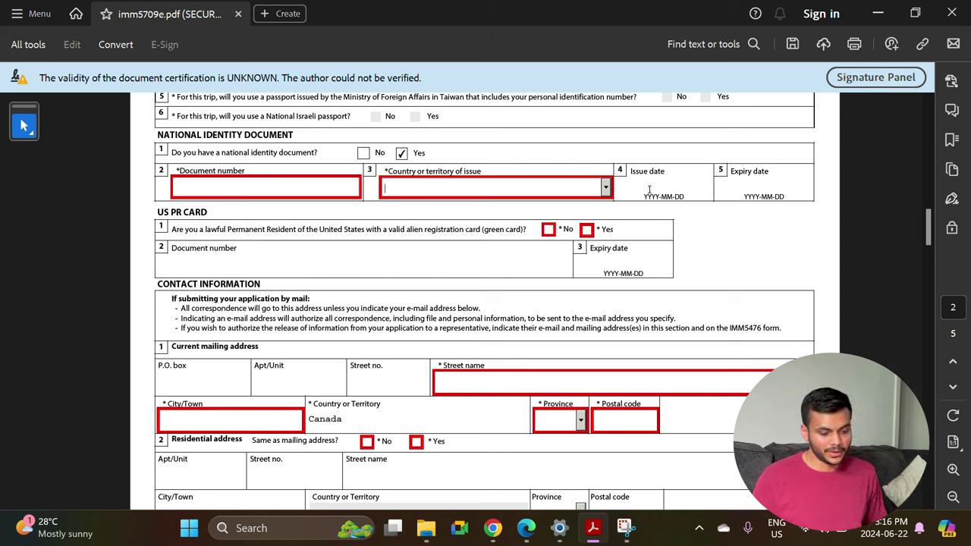
{"action": "key", "text": "Tab"}
{"action": "key", "text": "Tab"}
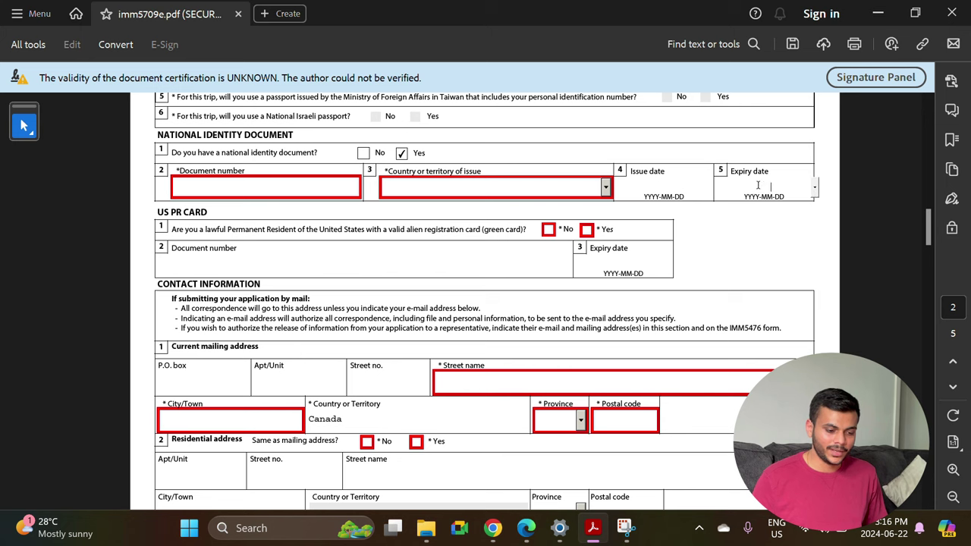
{"action": "scroll", "coordinate": [631, 186], "scroll_direction": "down", "scroll_amount": 1}
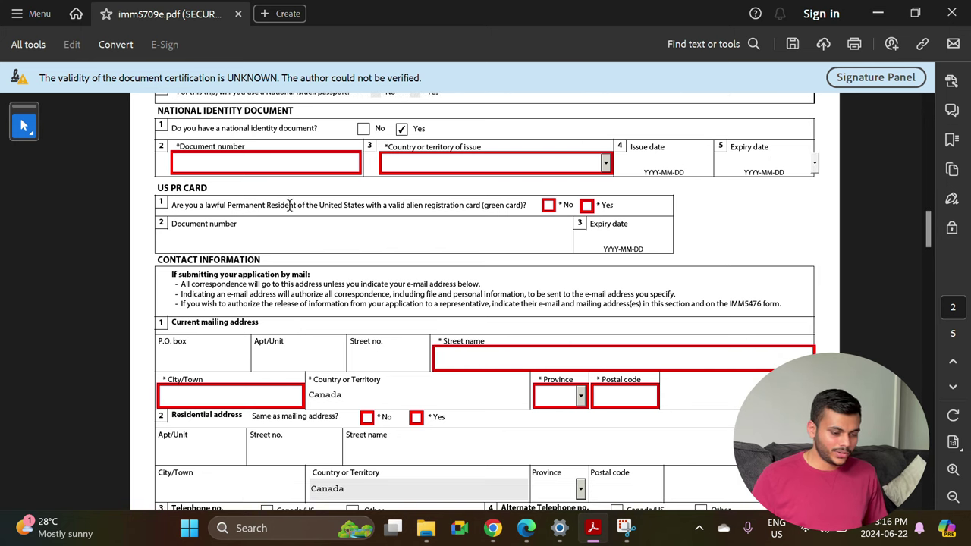
{"action": "left_click", "coordinate": [546, 208]}
{"action": "scroll", "coordinate": [401, 270], "scroll_direction": "down", "scroll_amount": 5}
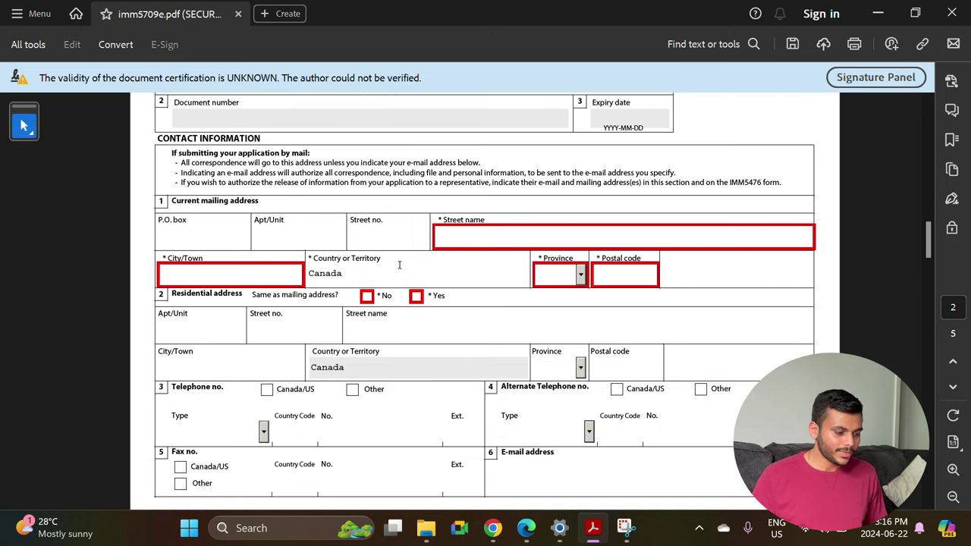
Step through the mailing address fields and tick Yes for 'Same as mailing address?' under Residential address.
{"action": "scroll", "coordinate": [205, 191], "scroll_direction": "down", "scroll_amount": 1}
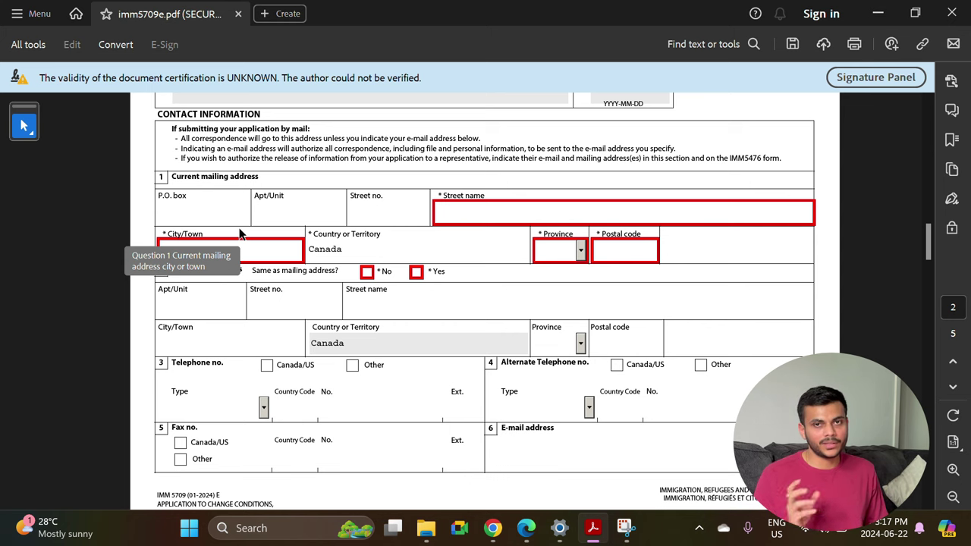
{"action": "left_click", "coordinate": [299, 209]}
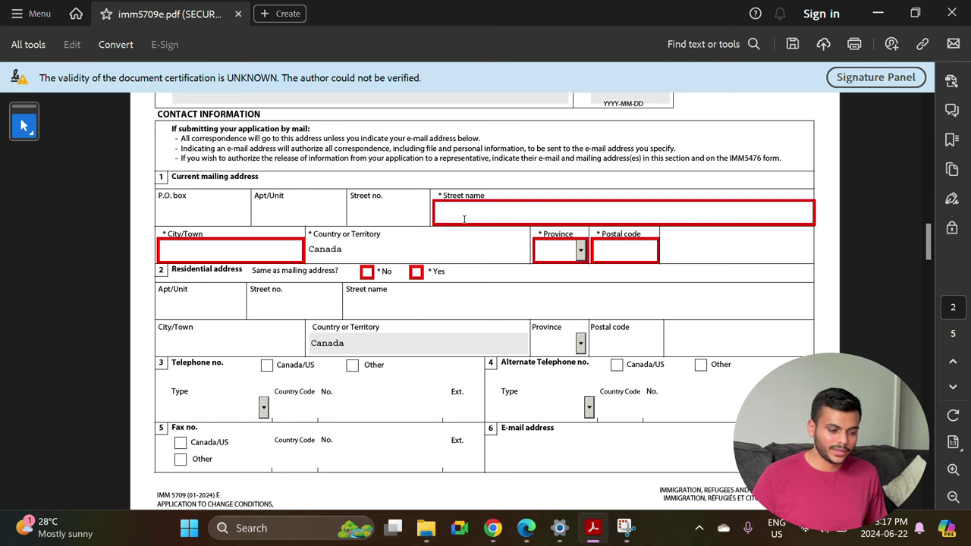
{"action": "scroll", "coordinate": [295, 248], "scroll_direction": "down", "scroll_amount": 1}
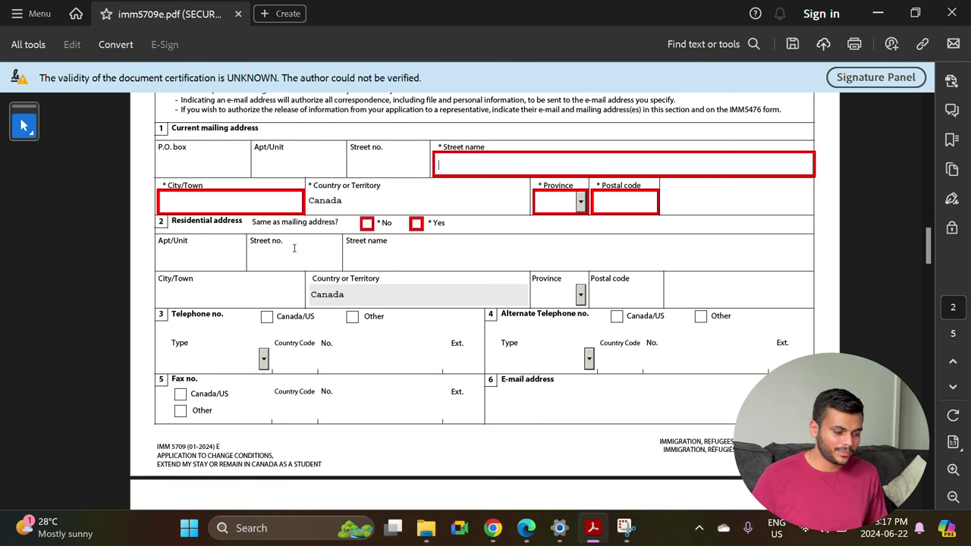
{"action": "left_click", "coordinate": [268, 204]}
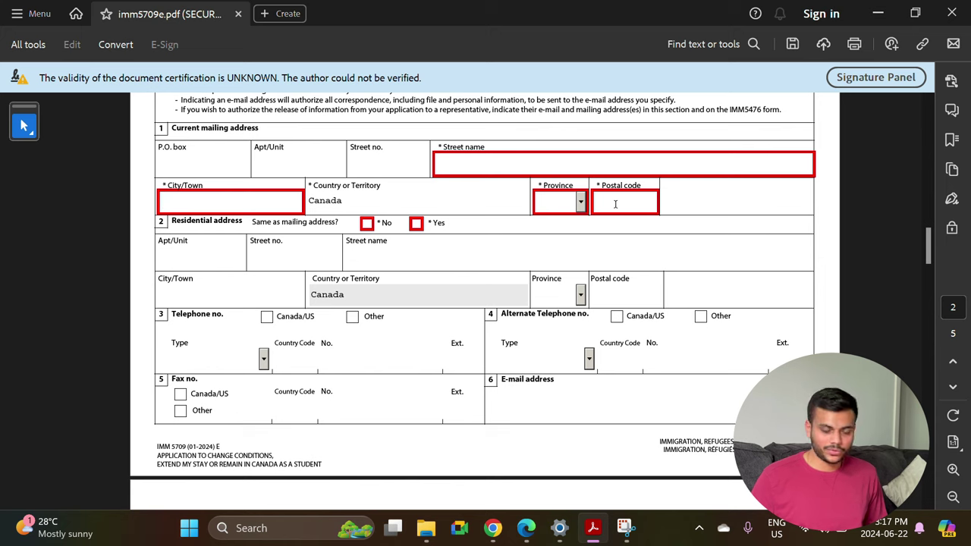
{"action": "scroll", "coordinate": [258, 236], "scroll_direction": "down", "scroll_amount": 1}
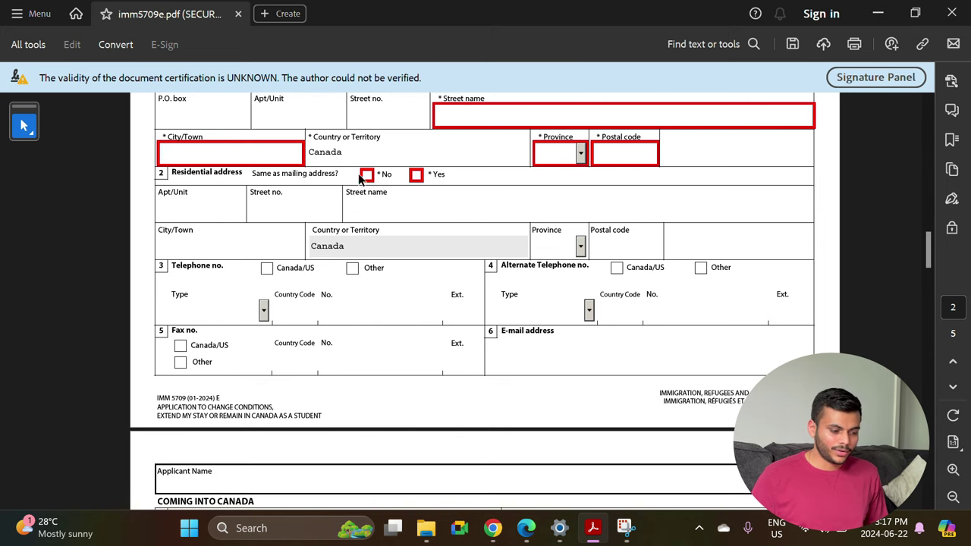
{"action": "left_click", "coordinate": [417, 175]}
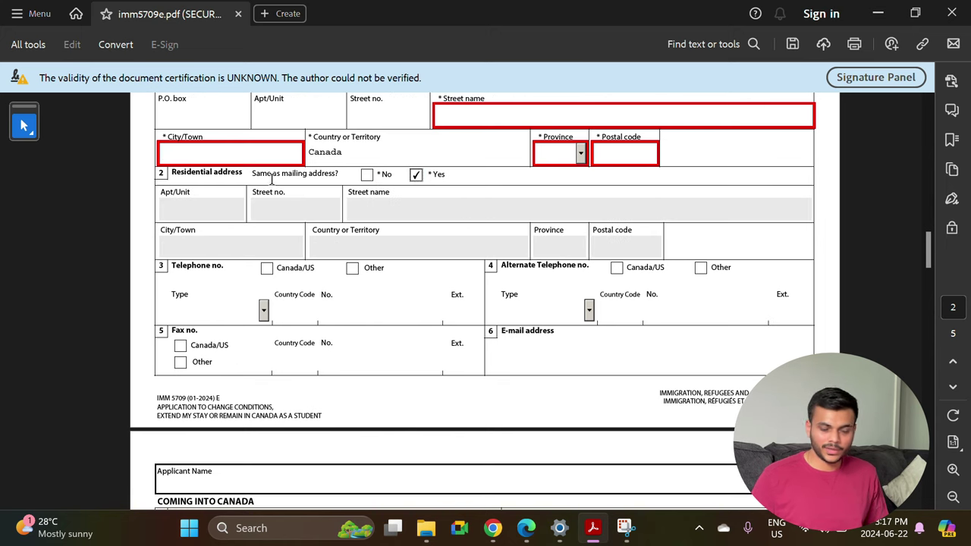
{"action": "scroll", "coordinate": [332, 227], "scroll_direction": "down", "scroll_amount": 2}
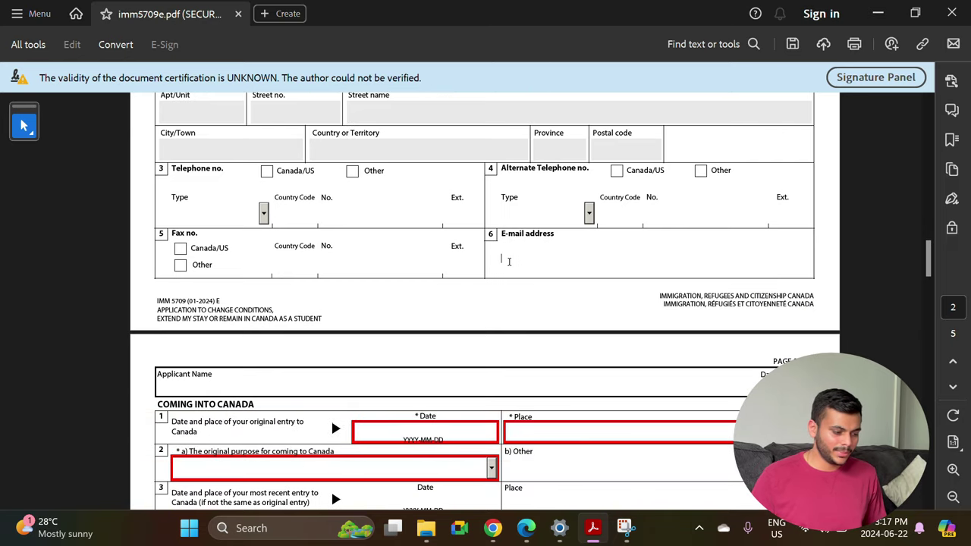
Select Study as the original purpose for coming to Canada.
{"action": "scroll", "coordinate": [509, 261], "scroll_direction": "down", "scroll_amount": 3}
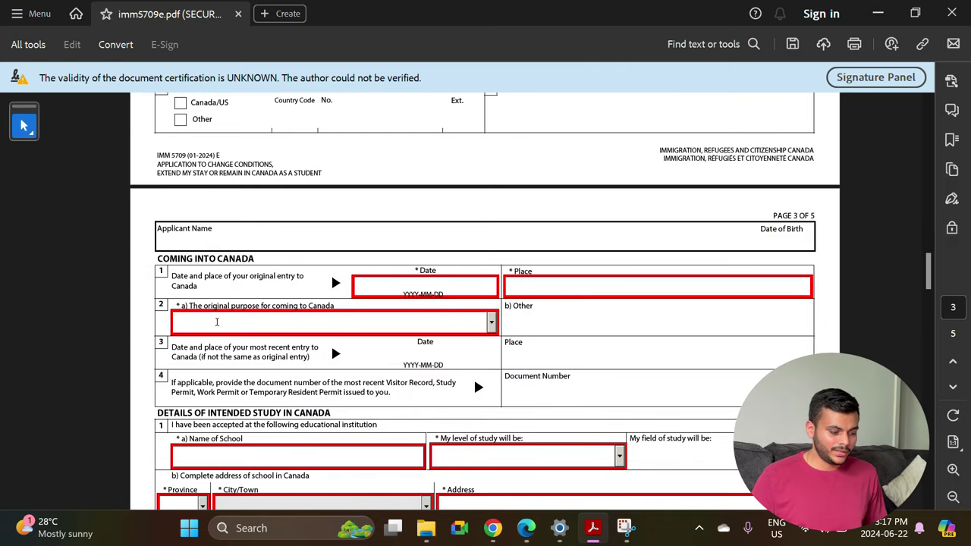
{"action": "scroll", "coordinate": [216, 322], "scroll_direction": "down", "scroll_amount": 3}
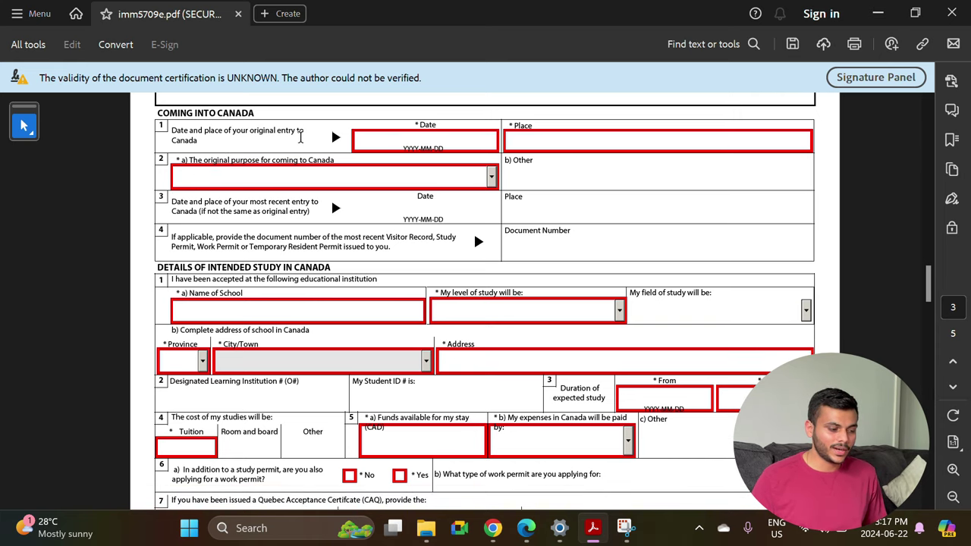
{"action": "left_click", "coordinate": [407, 137]}
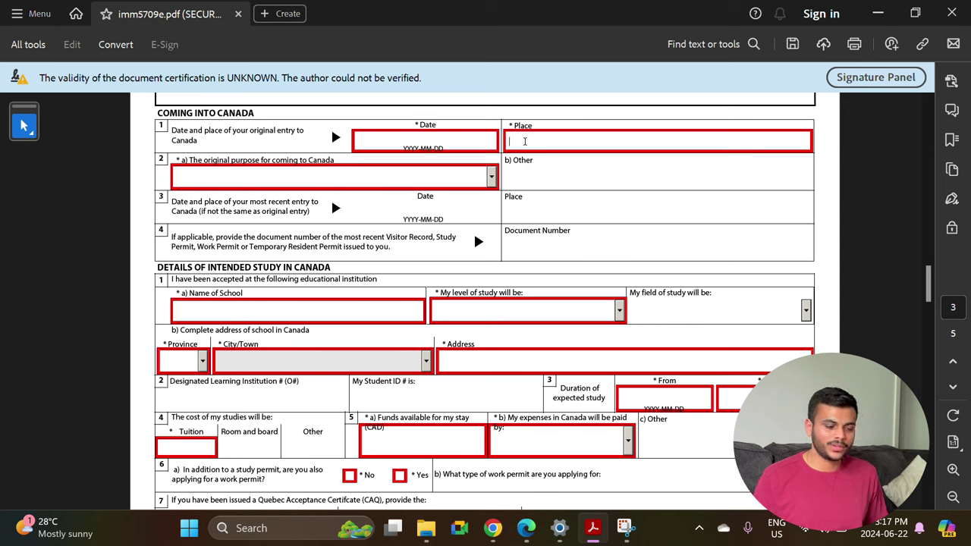
{"action": "left_click", "coordinate": [291, 185]}
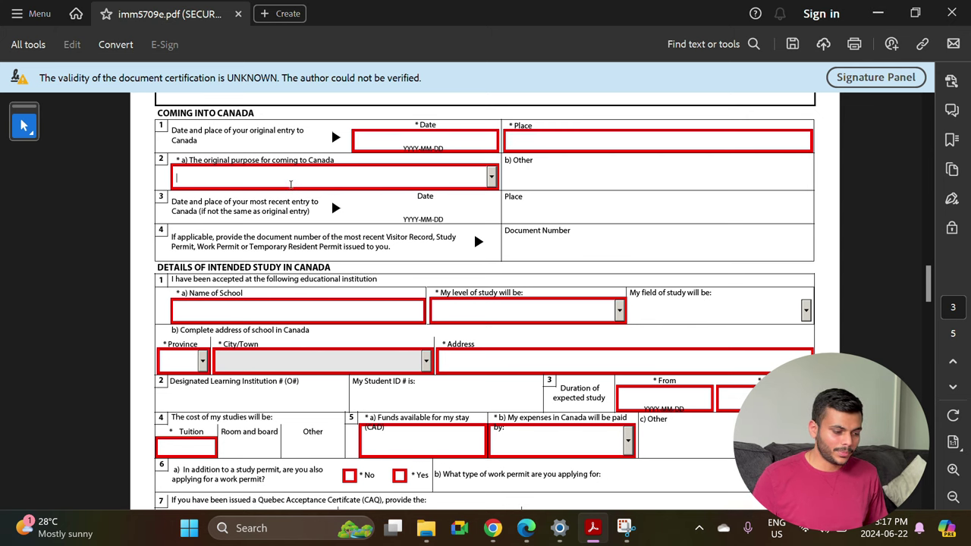
{"action": "left_click", "coordinate": [491, 177]}
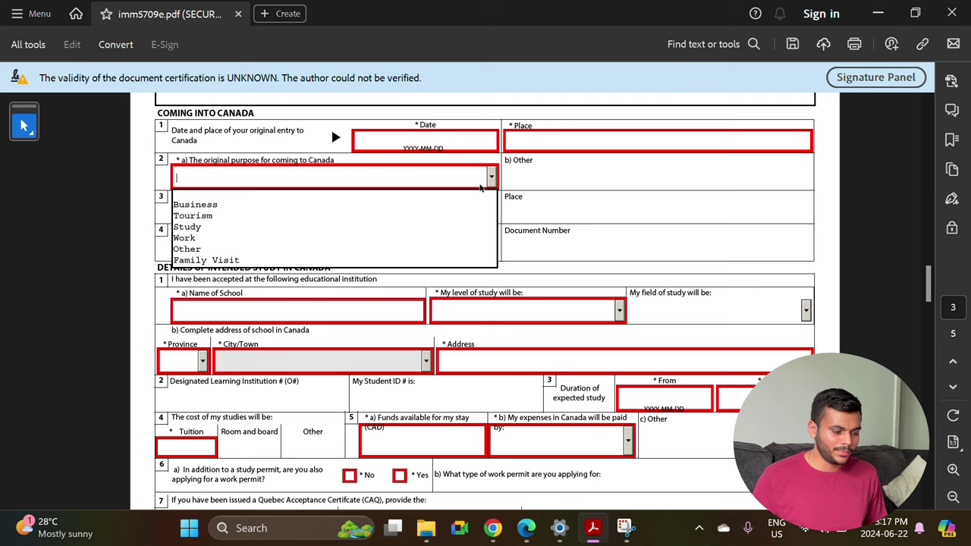
{"action": "left_click", "coordinate": [312, 227]}
Move to the Document Number field, then scroll on toward page 3.
{"action": "scroll", "coordinate": [402, 220], "scroll_direction": "down", "scroll_amount": 2}
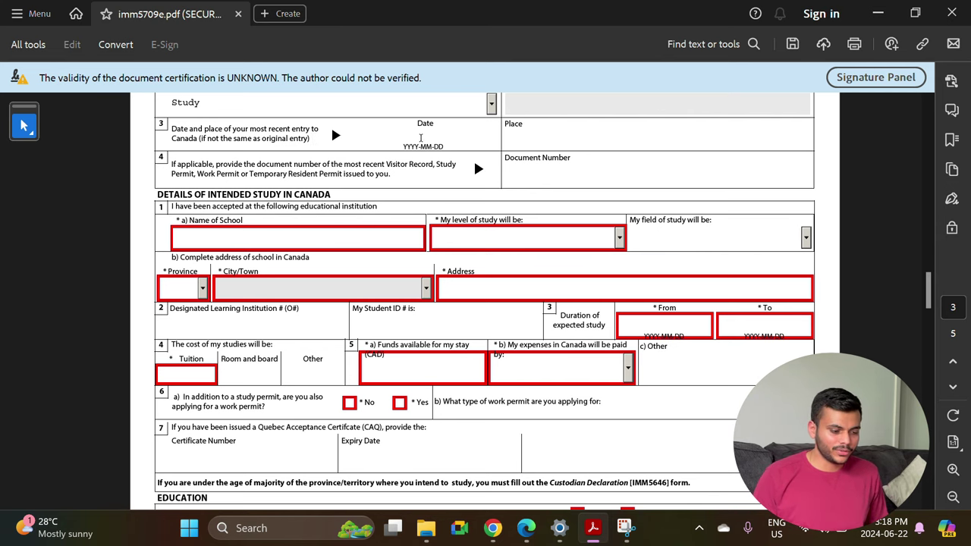
{"action": "scroll", "coordinate": [394, 161], "scroll_direction": "down", "scroll_amount": 1}
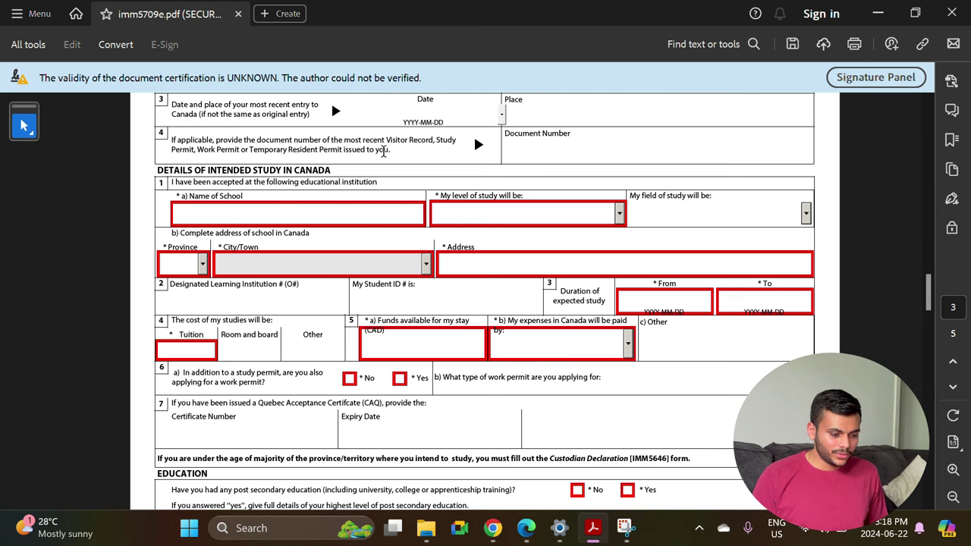
{"action": "scroll", "coordinate": [419, 147], "scroll_direction": "up", "scroll_amount": 4}
{"action": "left_click", "coordinate": [514, 244]}
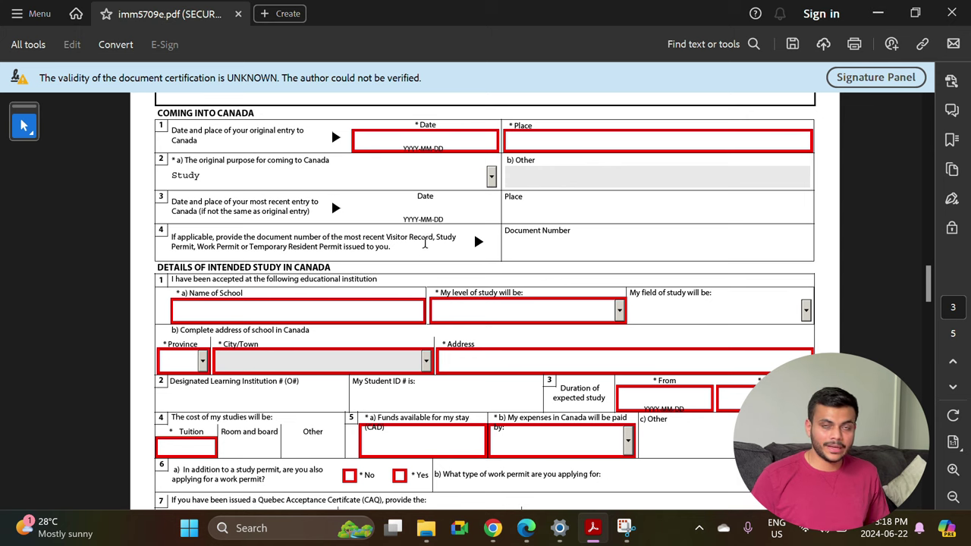
{"action": "scroll", "coordinate": [394, 308], "scroll_direction": "down", "scroll_amount": 2}
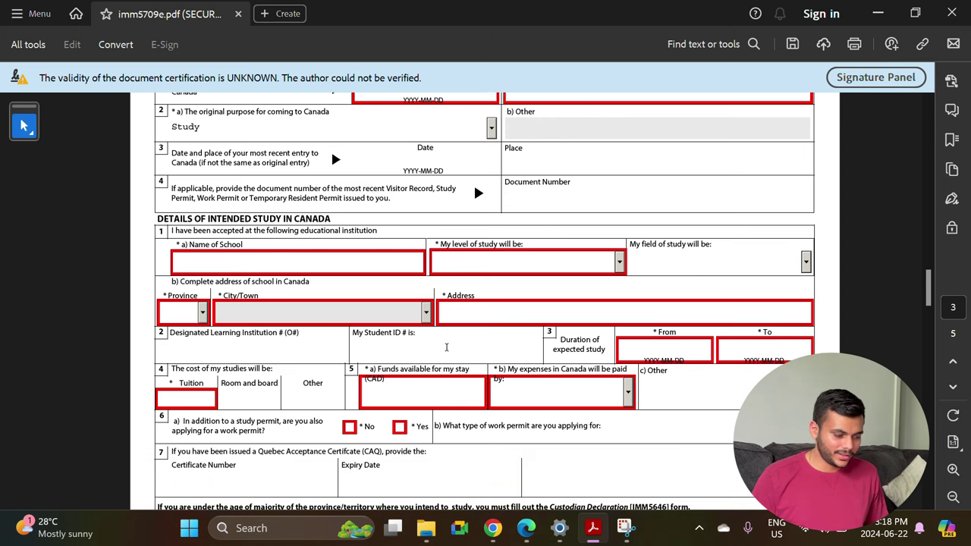
{"action": "scroll", "coordinate": [299, 276], "scroll_direction": "down", "scroll_amount": 2}
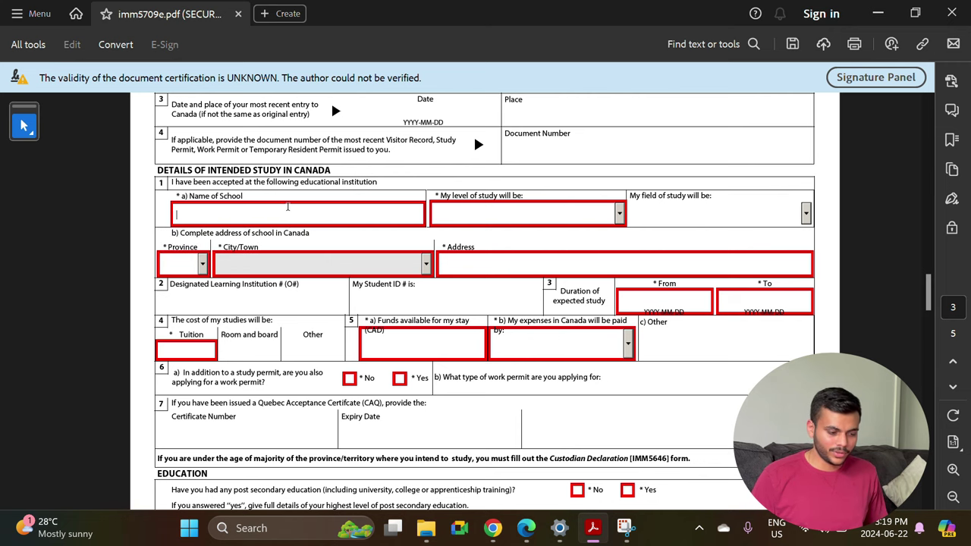
{"action": "left_click", "coordinate": [620, 218]}
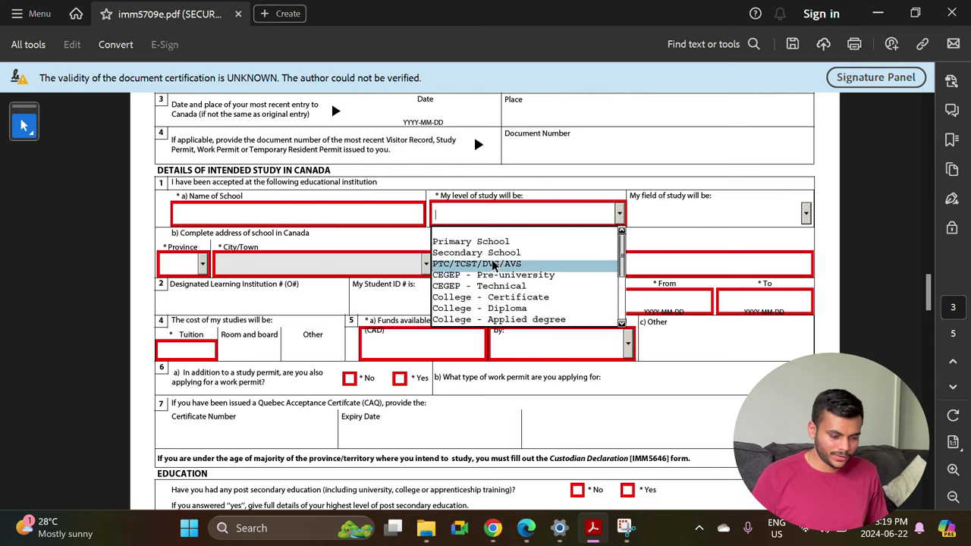
{"action": "scroll", "coordinate": [527, 256], "scroll_direction": "down", "scroll_amount": 3}
{"action": "scroll", "coordinate": [527, 256], "scroll_direction": "up", "scroll_amount": 1}
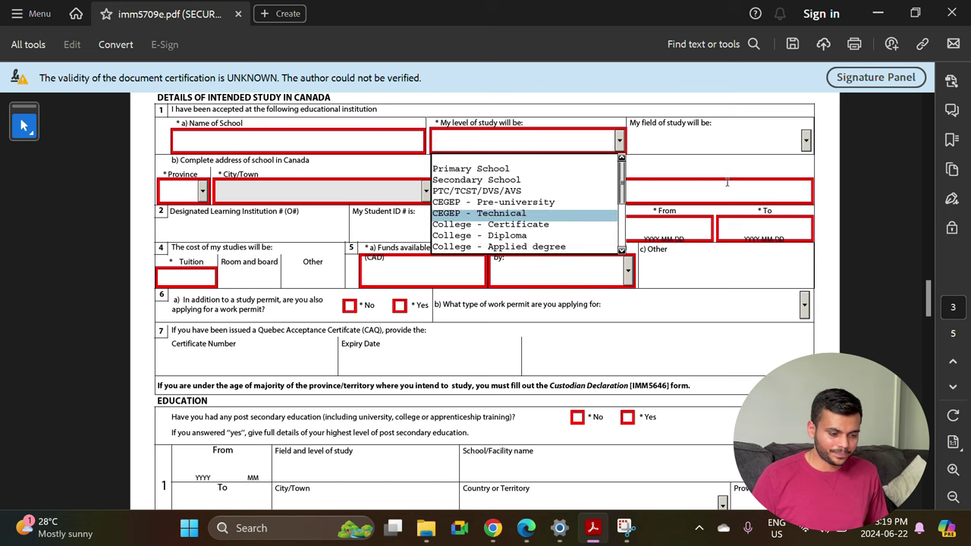
{"action": "left_click", "coordinate": [806, 139]}
{"action": "left_click", "coordinate": [806, 140]}
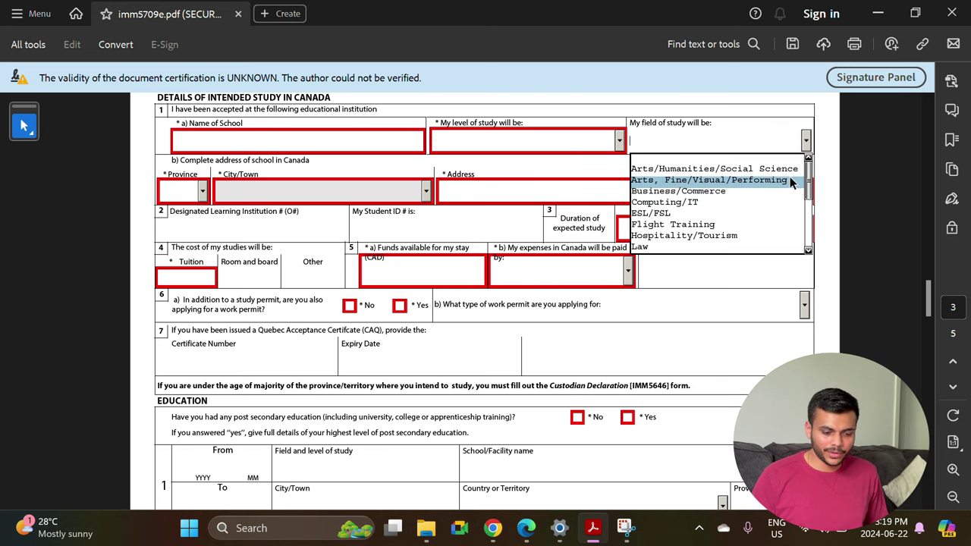
{"action": "scroll", "coordinate": [809, 191], "scroll_direction": "down", "scroll_amount": 5}
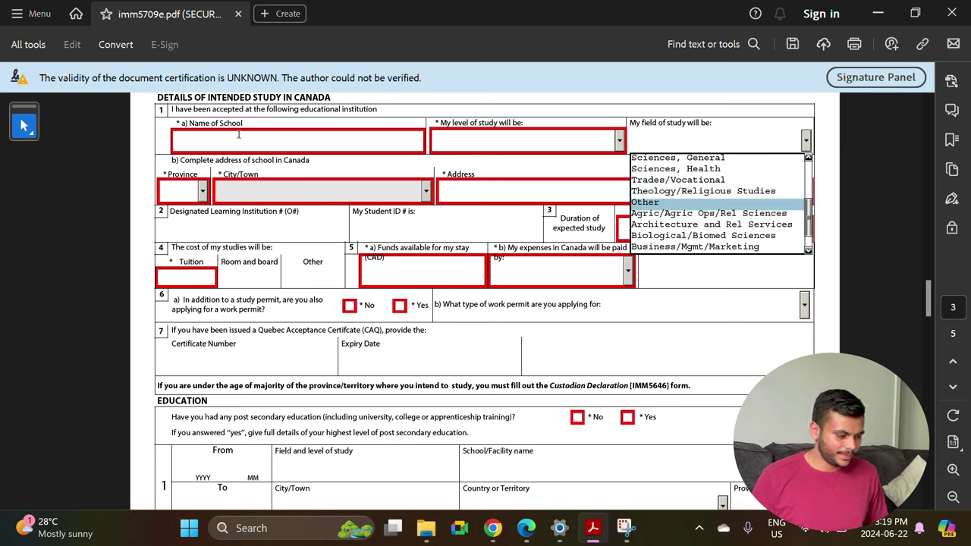
{"action": "left_click", "coordinate": [271, 164]}
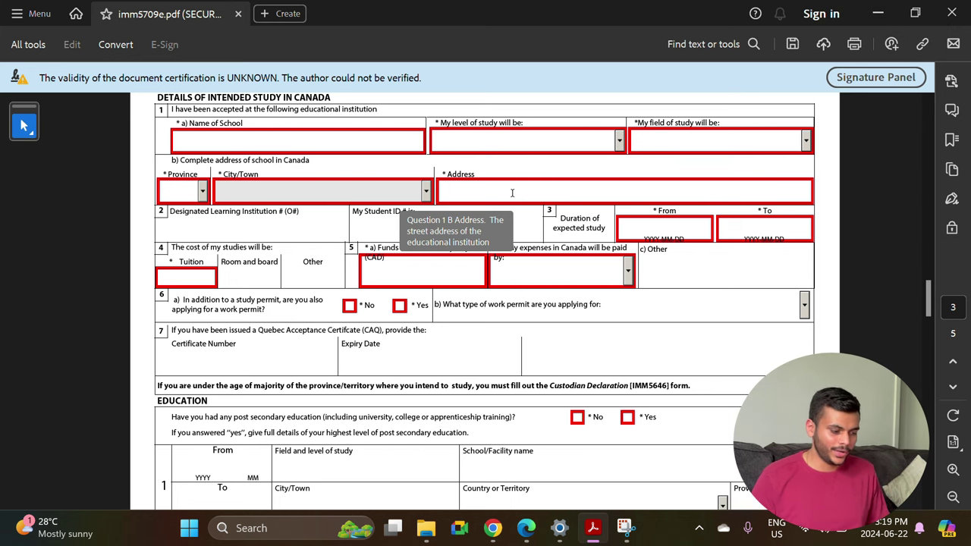
{"action": "left_click", "coordinate": [225, 227]}
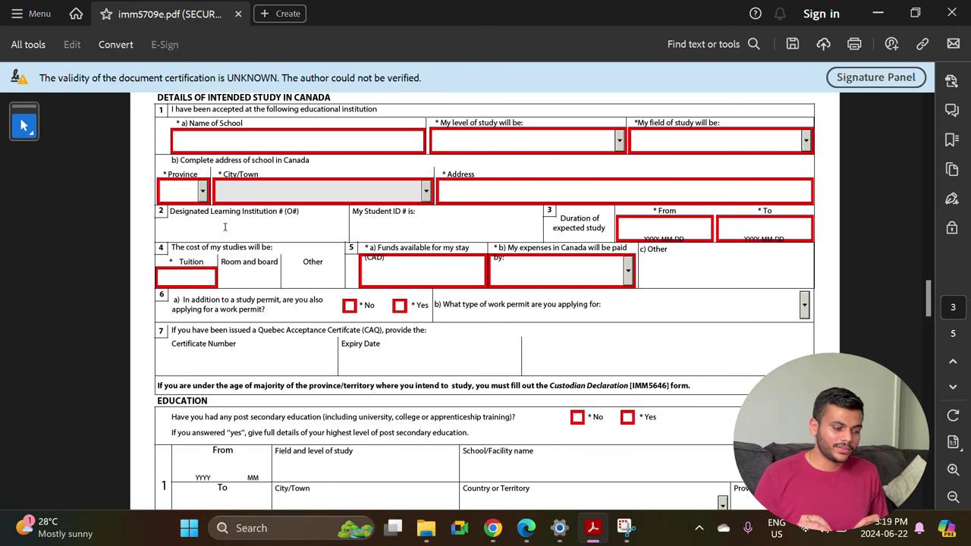
{"action": "left_click", "coordinate": [426, 233]}
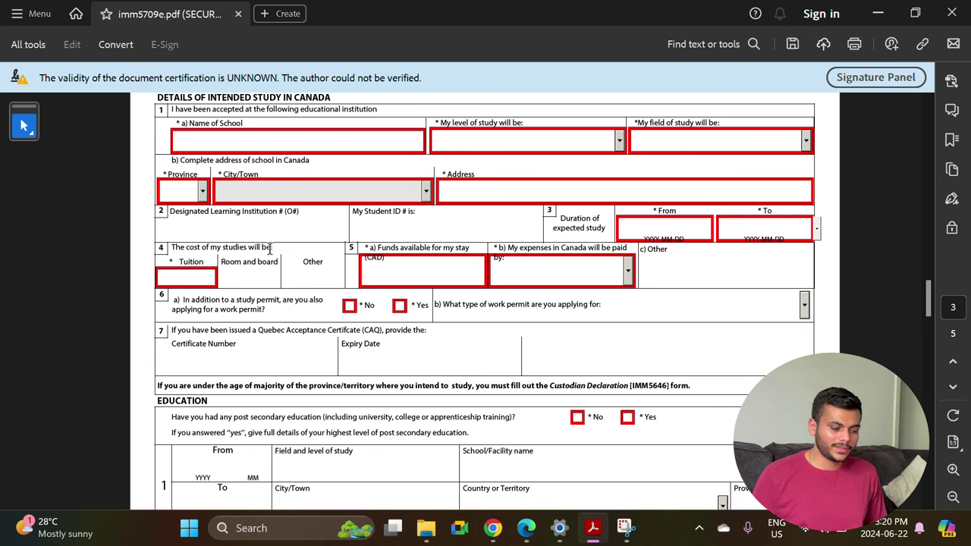
{"action": "left_click", "coordinate": [184, 280]}
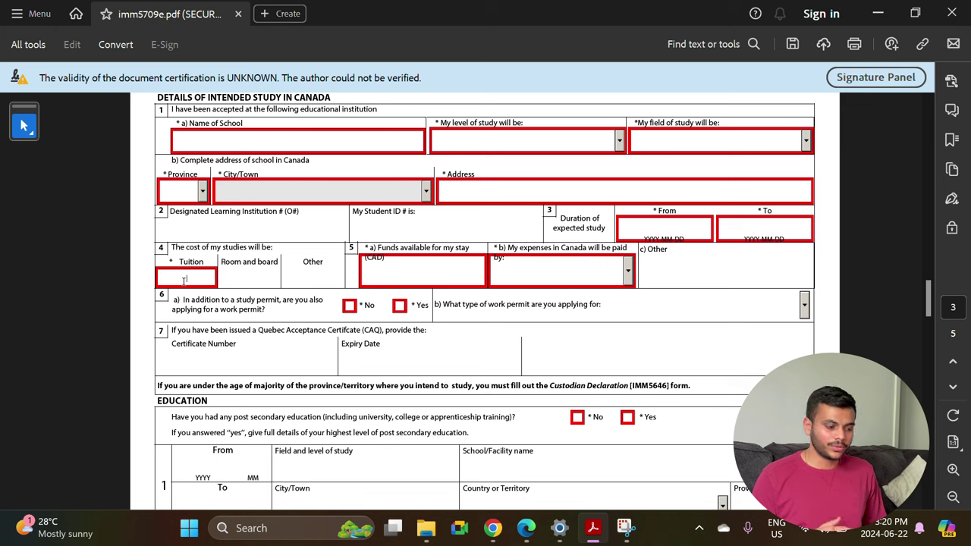
{"action": "left_click", "coordinate": [246, 273]}
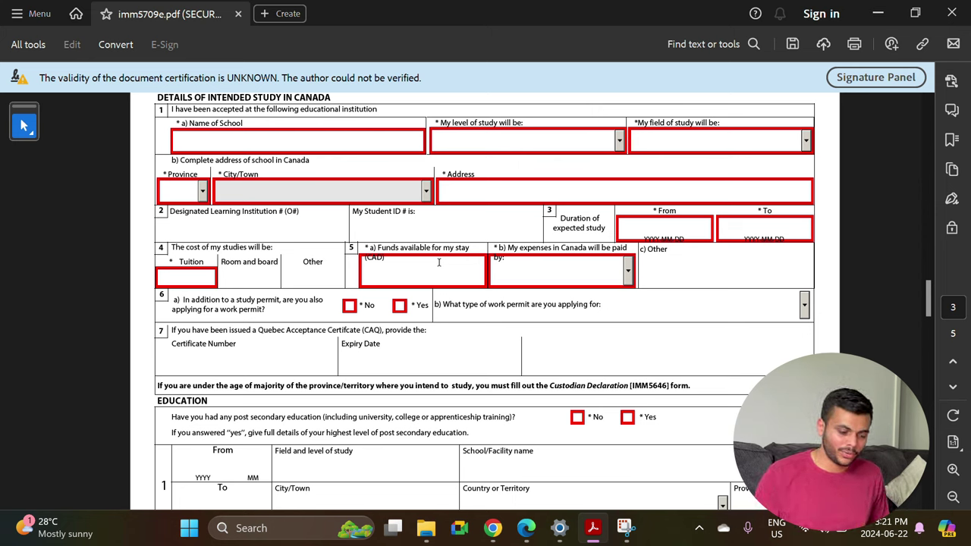
Set Myself as the expense payer and answer No to also applying for a work permit.
{"action": "left_click", "coordinate": [629, 276]}
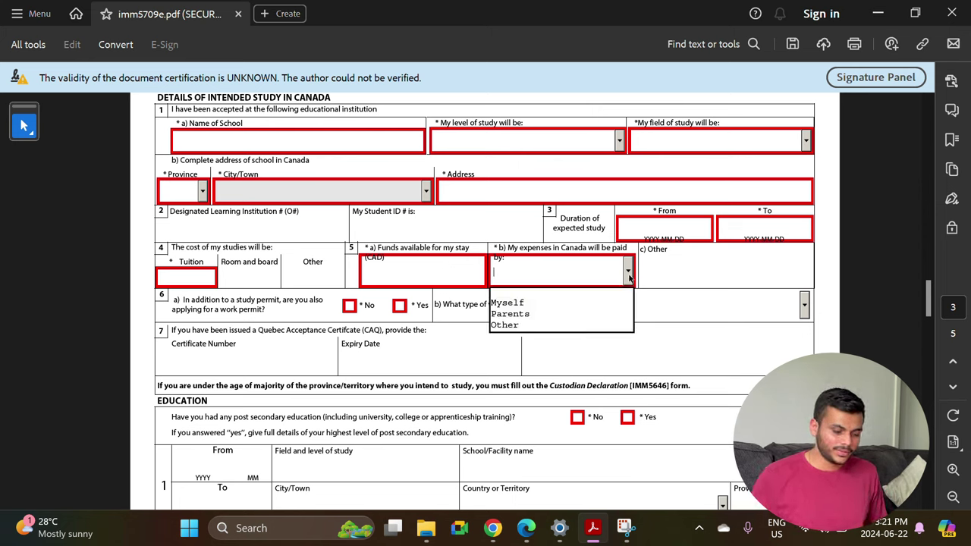
{"action": "left_click", "coordinate": [556, 303]}
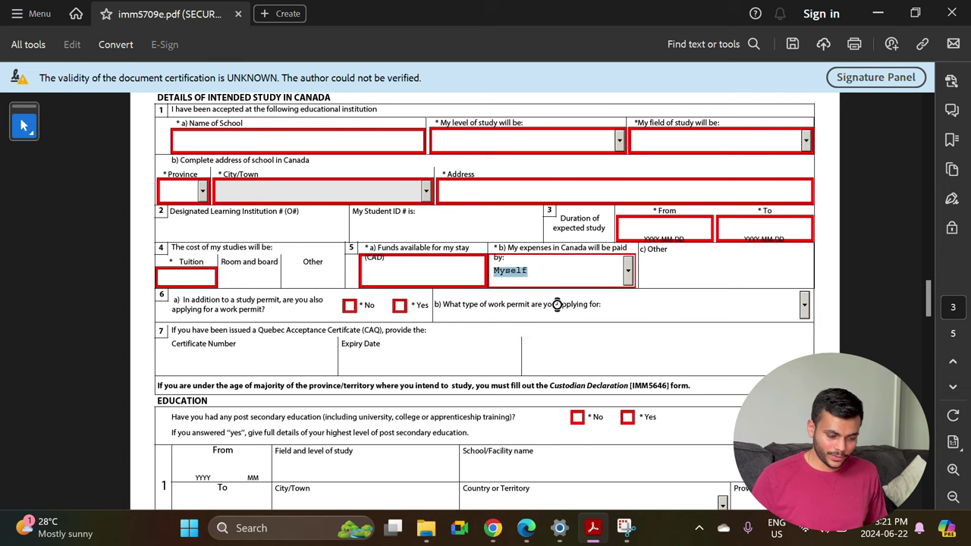
{"action": "scroll", "coordinate": [609, 273], "scroll_direction": "down", "scroll_amount": 3}
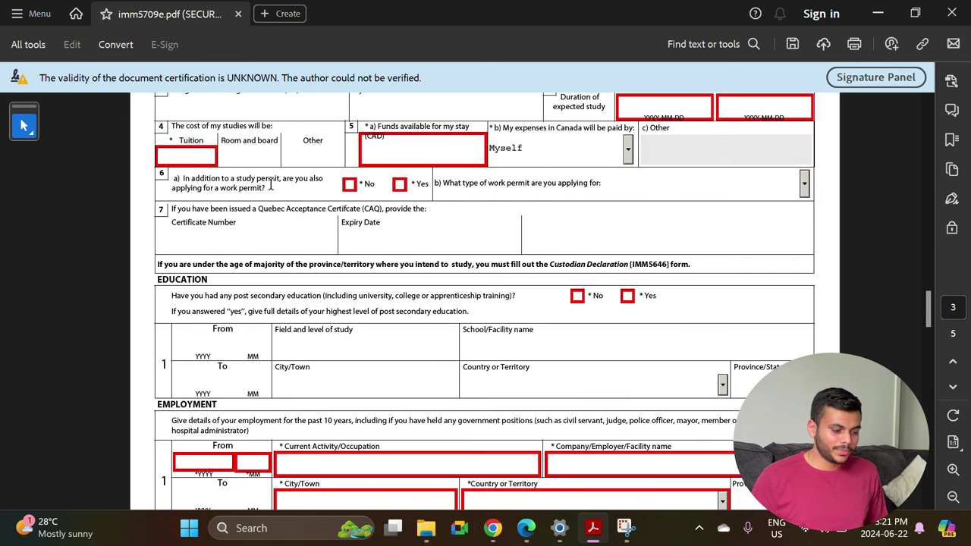
{"action": "left_click", "coordinate": [350, 186]}
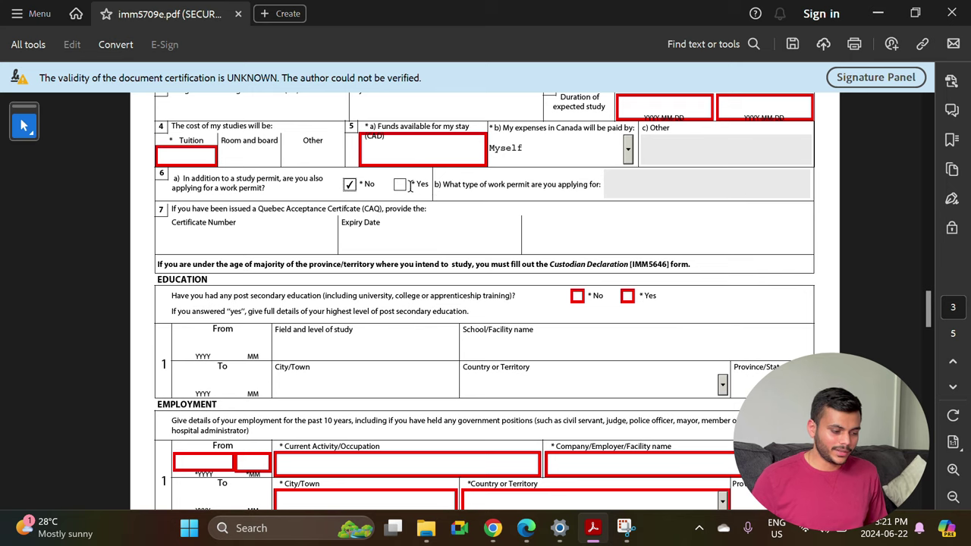
Scroll down to the employment history and place the cursor in the Employment From year field.
{"action": "scroll", "coordinate": [368, 228], "scroll_direction": "down", "scroll_amount": 1}
{"action": "scroll", "coordinate": [367, 232], "scroll_direction": "down", "scroll_amount": 1}
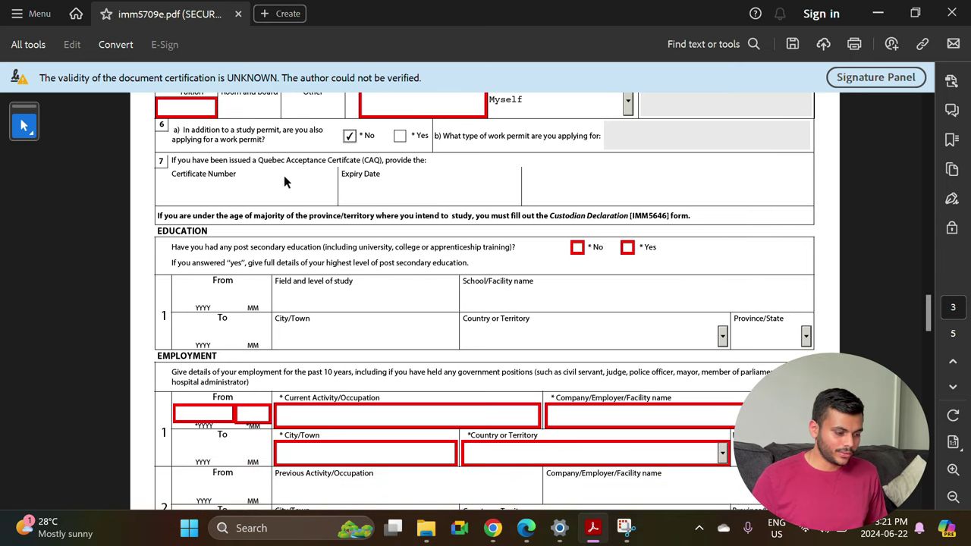
{"action": "scroll", "coordinate": [285, 182], "scroll_direction": "down", "scroll_amount": 3}
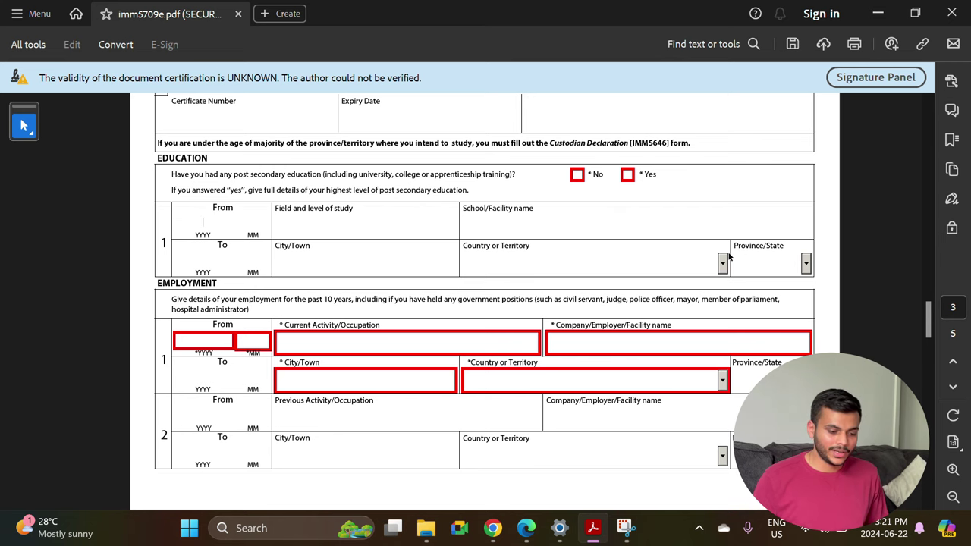
{"action": "scroll", "coordinate": [198, 235], "scroll_direction": "down", "scroll_amount": 1}
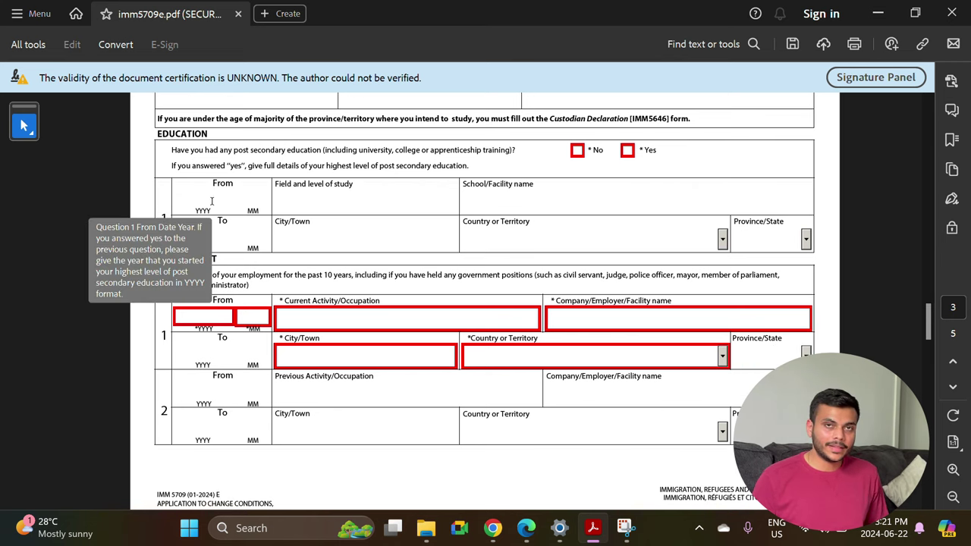
{"action": "left_click_drag", "start_coordinate": [237, 275], "coordinate": [188, 275]}
{"action": "left_click", "coordinate": [213, 312]}
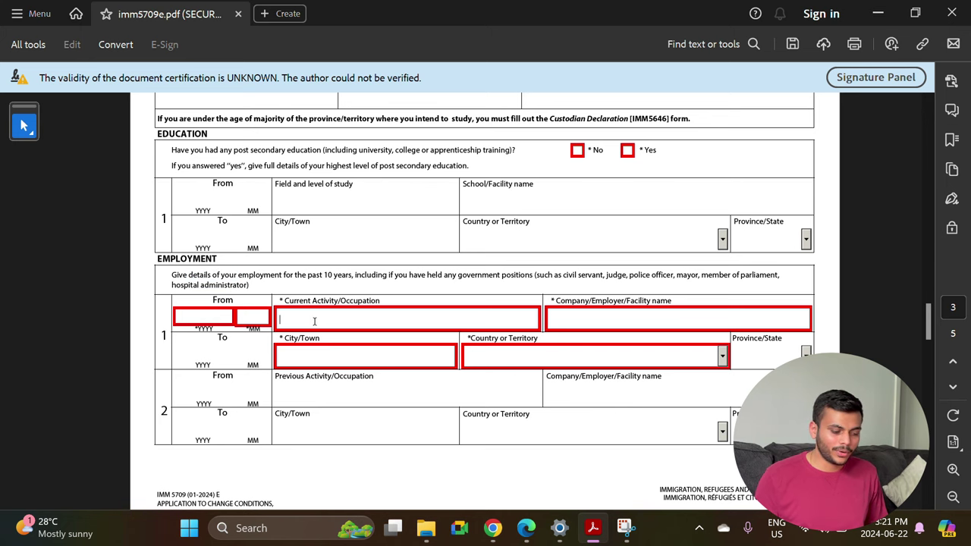
Answer No to questions 1a, 1b and 2a, Yes to 2b and 2c, and focus the 2d details box.
{"action": "scroll", "coordinate": [550, 319], "scroll_direction": "down", "scroll_amount": 10}
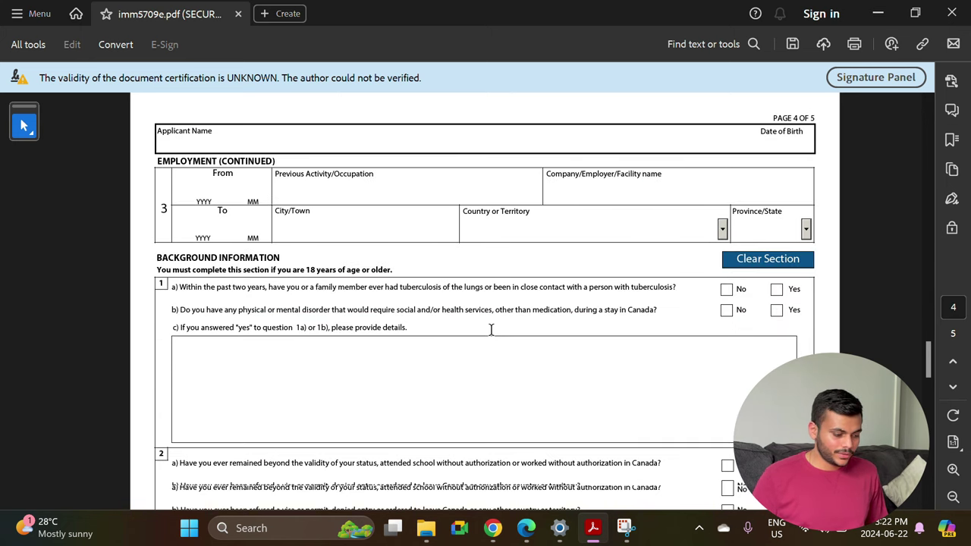
{"action": "scroll", "coordinate": [525, 279], "scroll_direction": "down", "scroll_amount": 1}
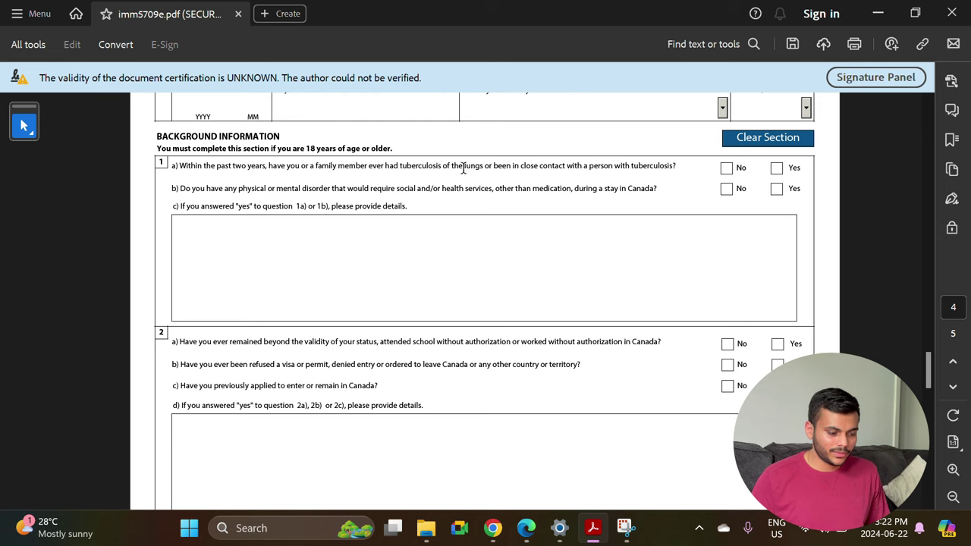
{"action": "left_click", "coordinate": [726, 168]}
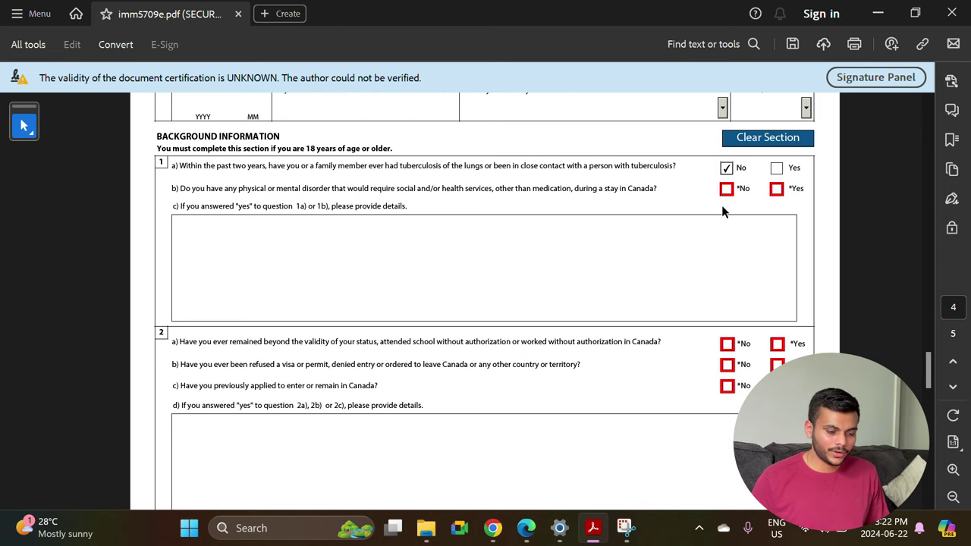
{"action": "left_click", "coordinate": [727, 189]}
{"action": "scroll", "coordinate": [607, 307], "scroll_direction": "down", "scroll_amount": 3}
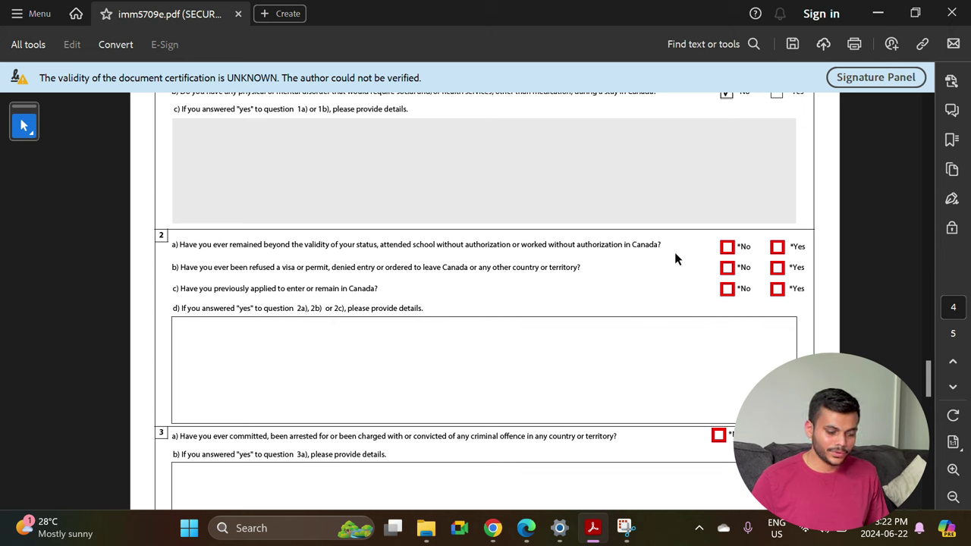
{"action": "left_click", "coordinate": [730, 251]}
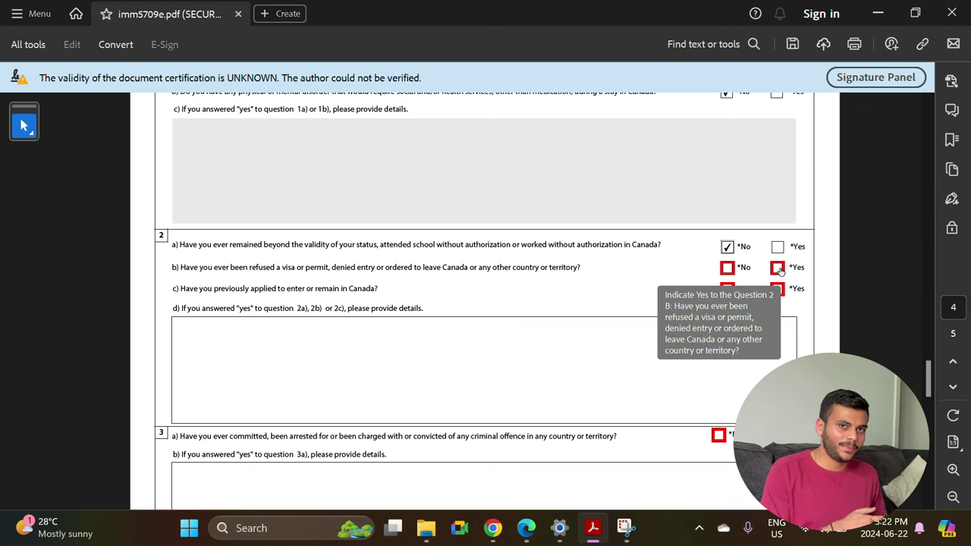
{"action": "left_click", "coordinate": [778, 268]}
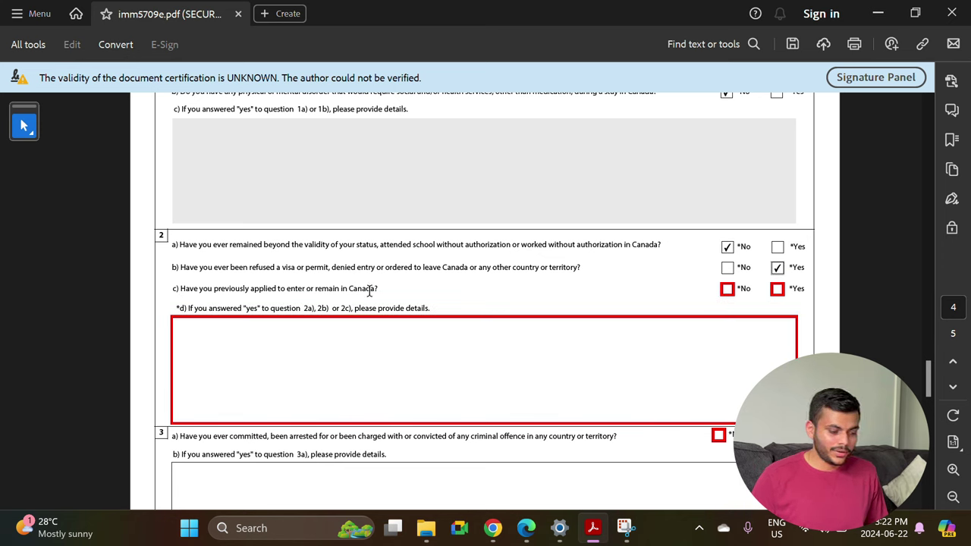
{"action": "left_click", "coordinate": [778, 291]}
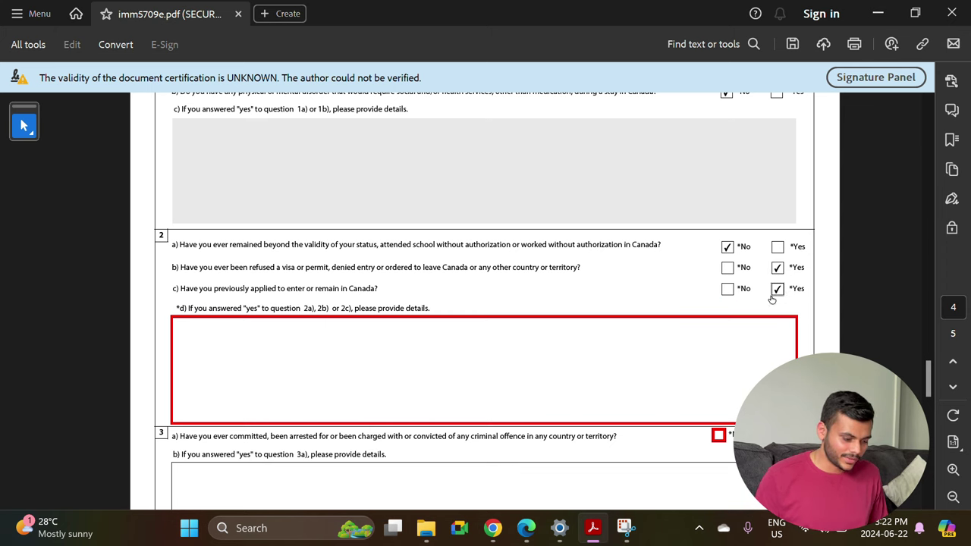
{"action": "left_click", "coordinate": [389, 346]}
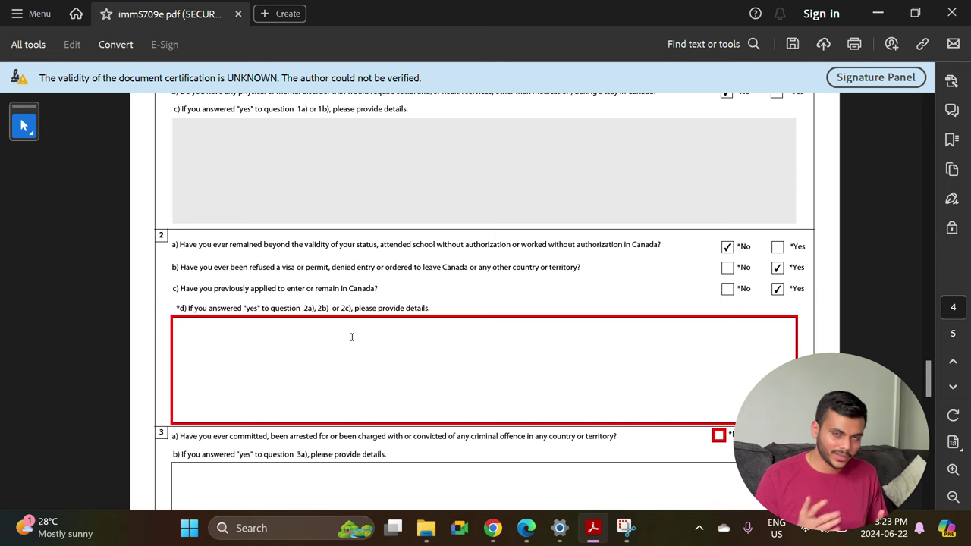
Answer No to question 3a on criminal offences and 4a on military service.
{"action": "scroll", "coordinate": [409, 364], "scroll_direction": "down", "scroll_amount": 3}
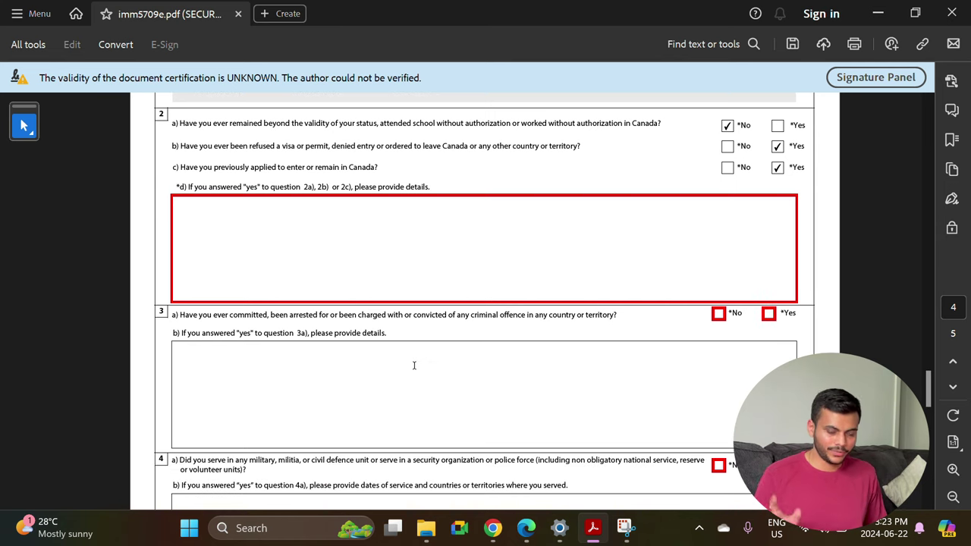
{"action": "scroll", "coordinate": [338, 289], "scroll_direction": "down", "scroll_amount": 2}
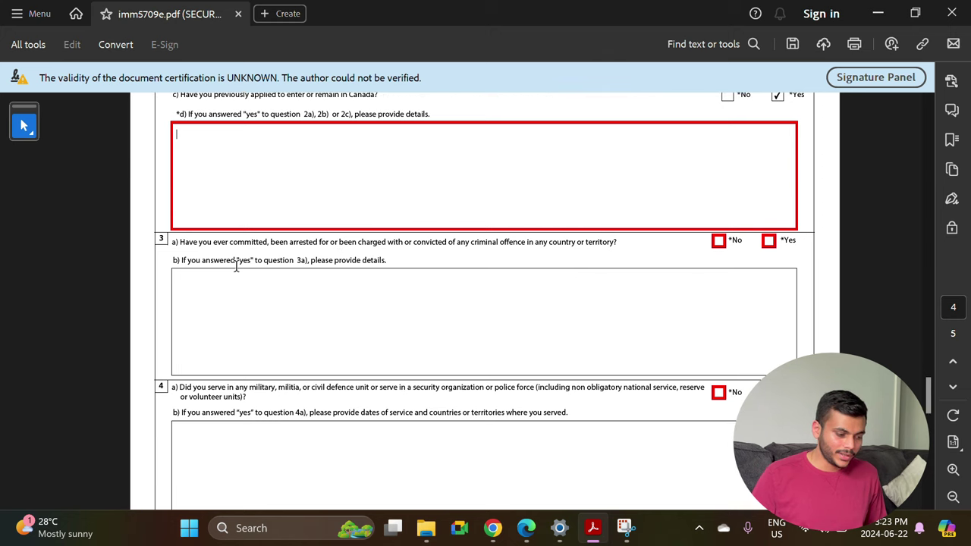
{"action": "left_click", "coordinate": [720, 240]}
{"action": "scroll", "coordinate": [487, 398], "scroll_direction": "down", "scroll_amount": 2}
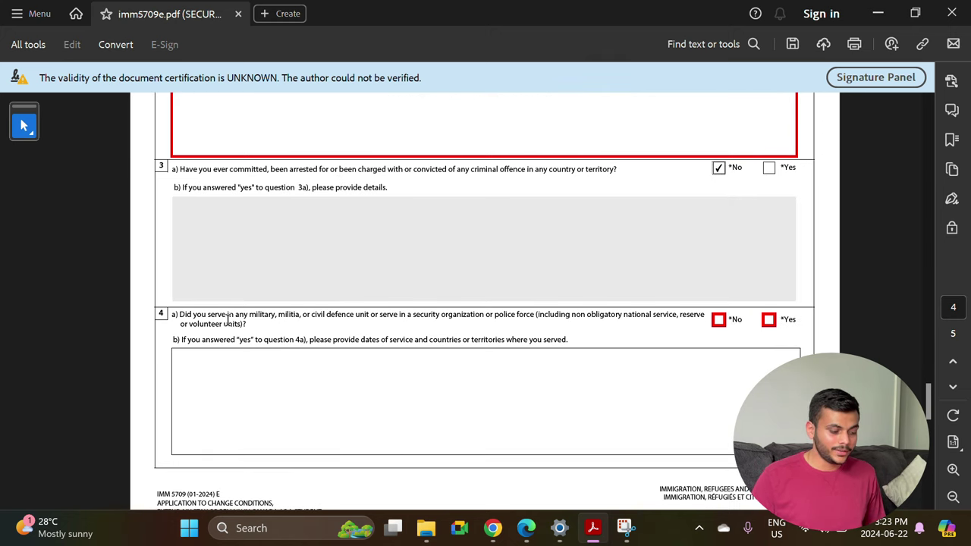
{"action": "left_click", "coordinate": [718, 320]}
{"action": "scroll", "coordinate": [713, 318], "scroll_direction": "down", "scroll_amount": 10}
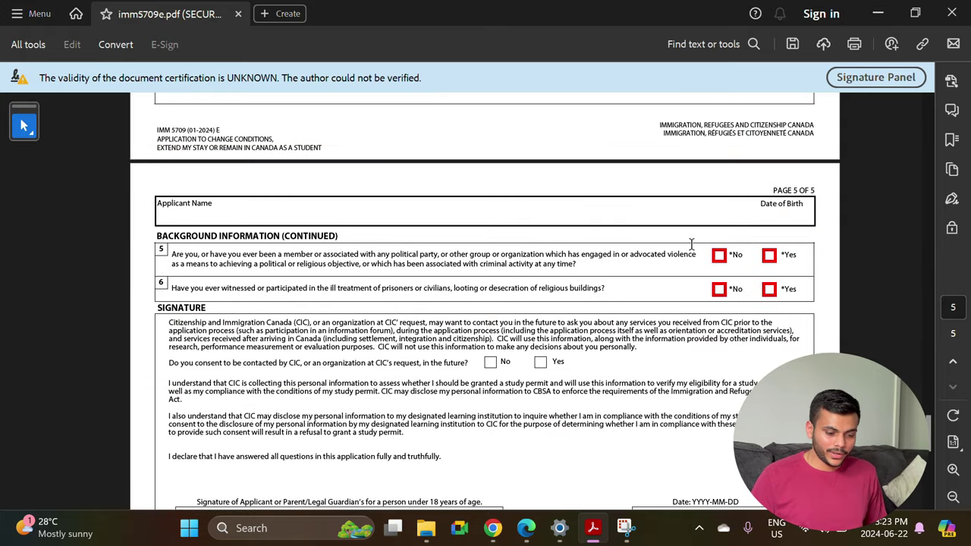
Answer No to questions 5 and 6 and consent to future contact from CIC.
{"action": "left_click", "coordinate": [718, 257]}
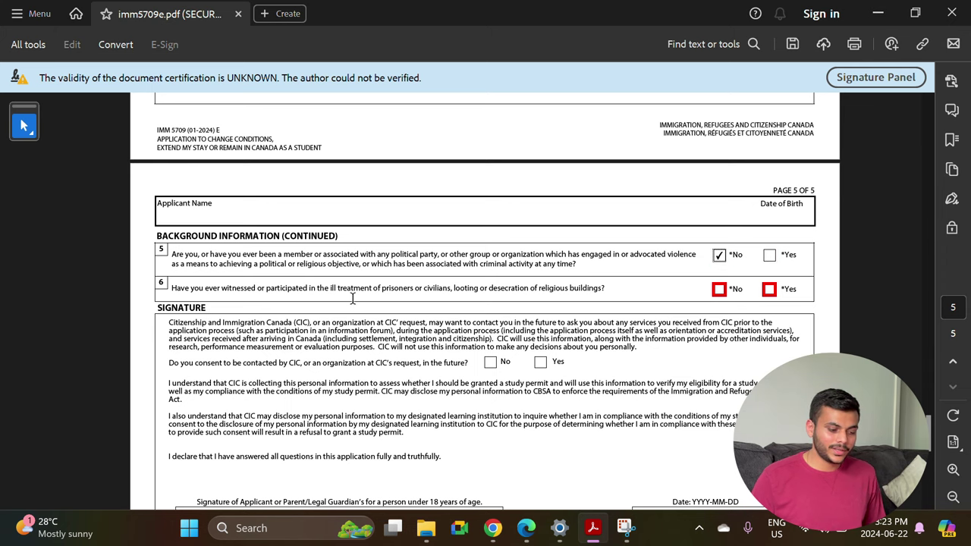
{"action": "left_click", "coordinate": [719, 290]}
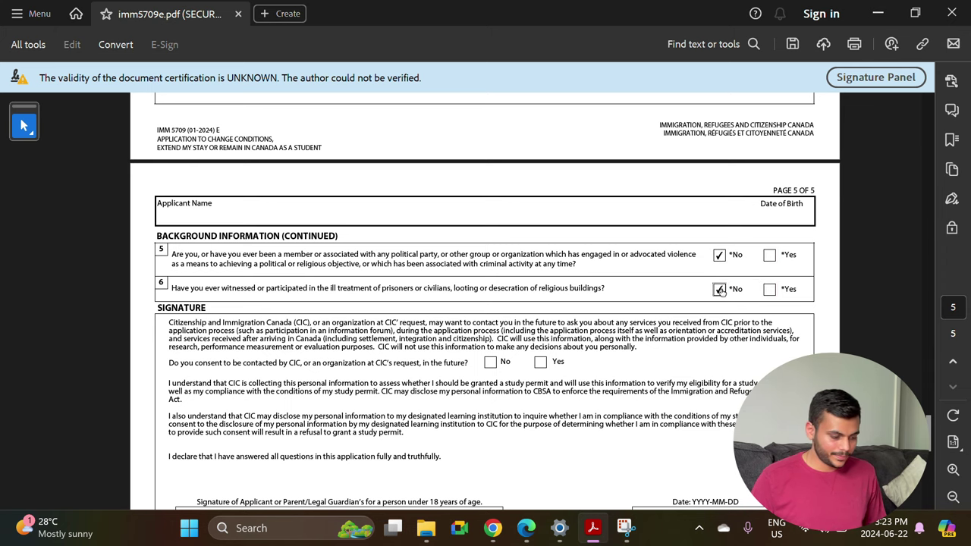
{"action": "scroll", "coordinate": [511, 342], "scroll_direction": "down", "scroll_amount": 3}
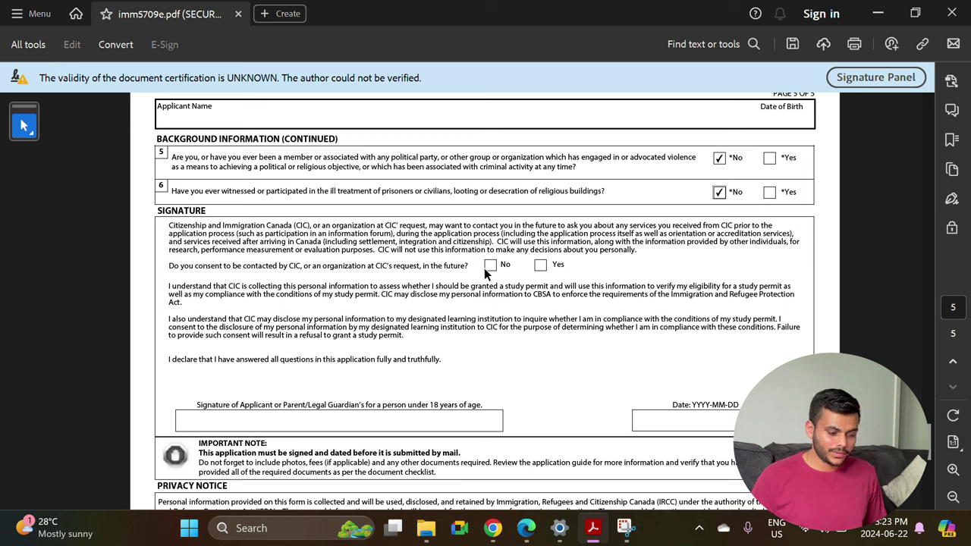
{"action": "left_click", "coordinate": [540, 265]}
Enter the applicant's full name as the signature and validate the form for missing fields.
{"action": "scroll", "coordinate": [429, 310], "scroll_direction": "down", "scroll_amount": 2}
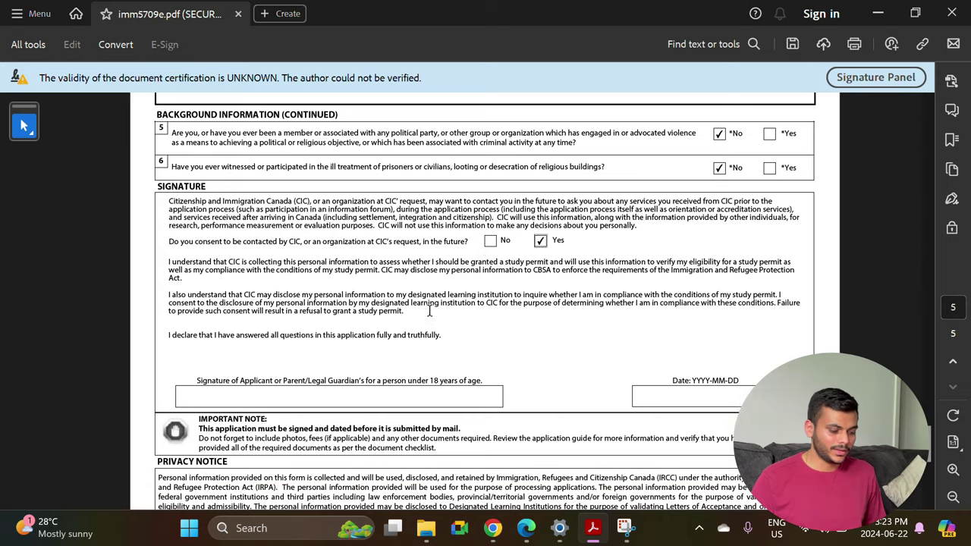
{"action": "left_click", "coordinate": [330, 351]}
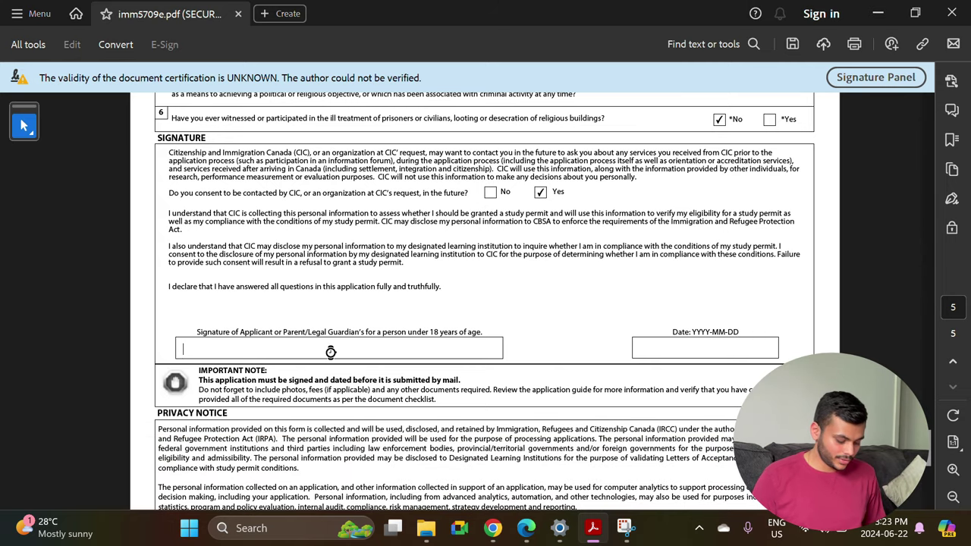
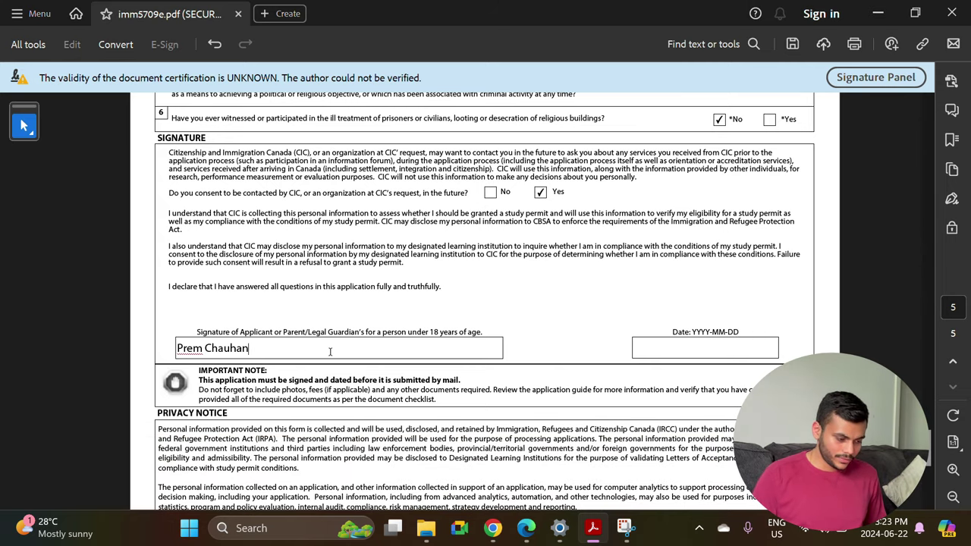
{"action": "key", "text": "Tab"}
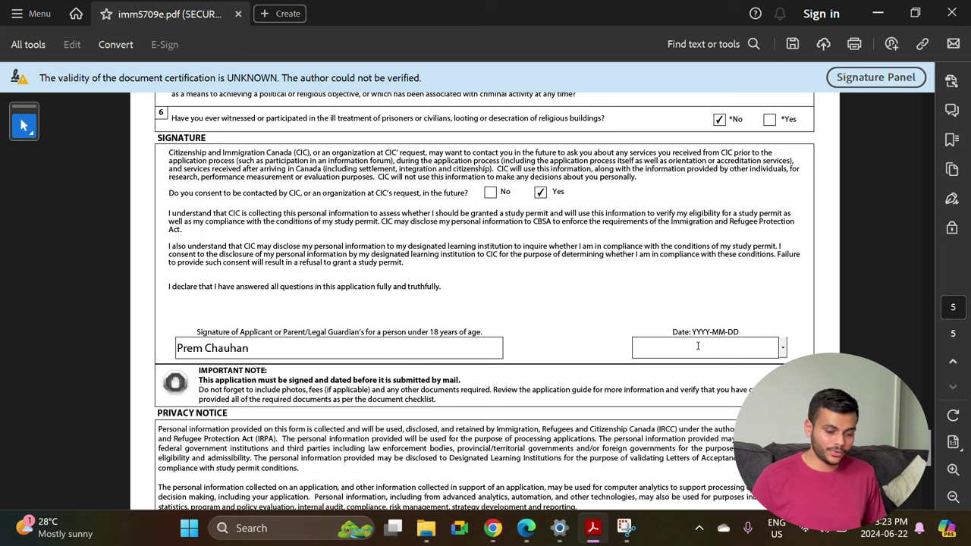
{"action": "scroll", "coordinate": [698, 346], "scroll_direction": "down", "scroll_amount": 4}
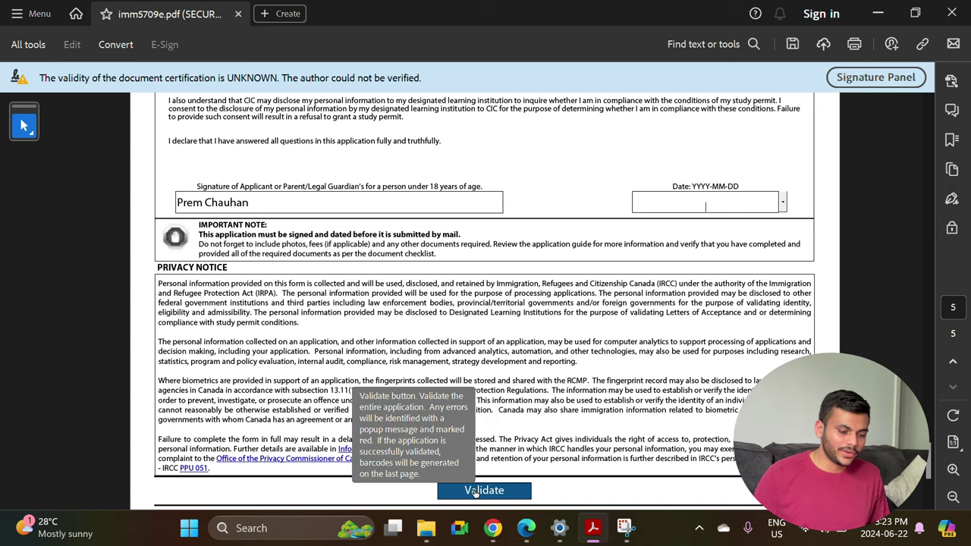
{"action": "left_click", "coordinate": [475, 492]}
{"action": "scroll", "coordinate": [529, 287], "scroll_direction": "up", "scroll_amount": 5}
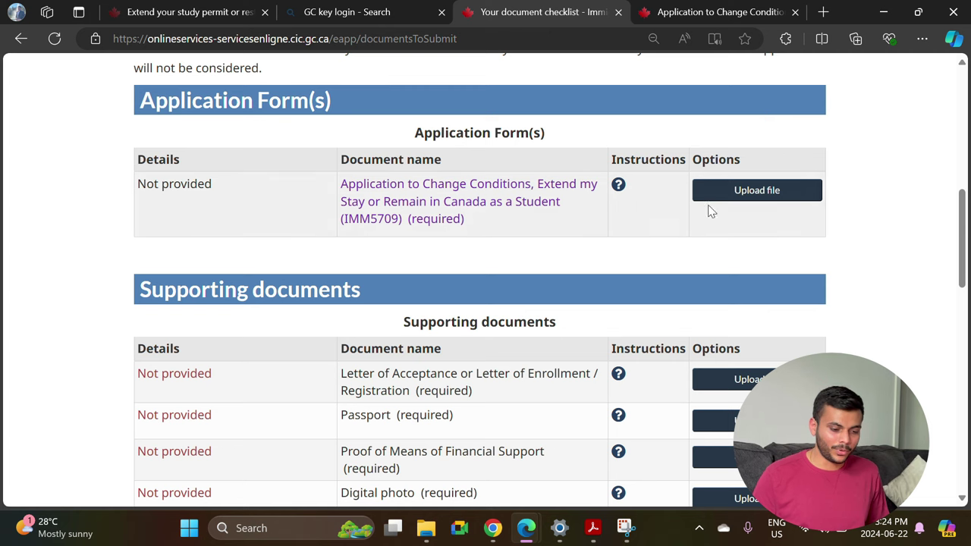
Scroll through the checklist's Application Form(s), Supporting documents and Fees sections, including the $150 fee.
{"action": "scroll", "coordinate": [705, 220], "scroll_direction": "up", "scroll_amount": 1}
{"action": "scroll", "coordinate": [687, 237], "scroll_direction": "down", "scroll_amount": 2}
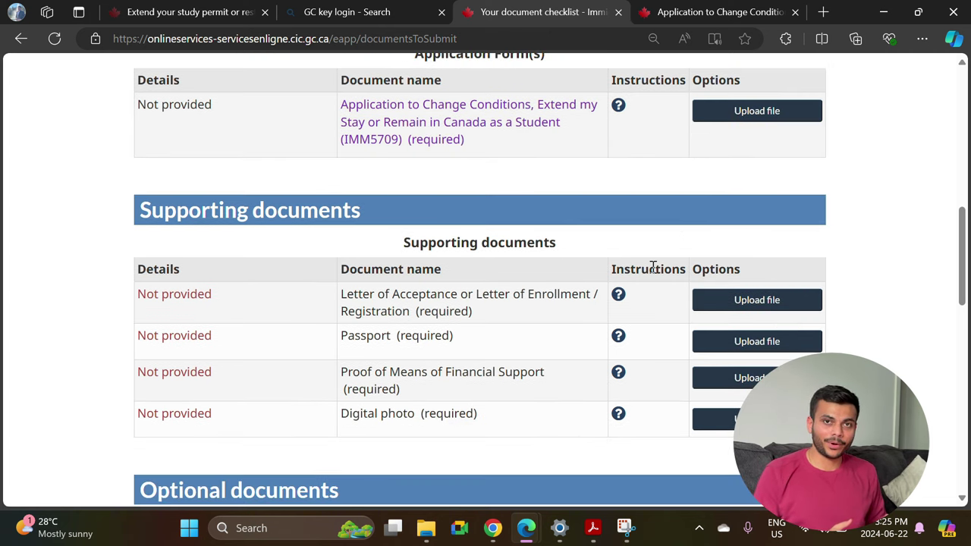
{"action": "scroll", "coordinate": [652, 267], "scroll_direction": "down", "scroll_amount": 7}
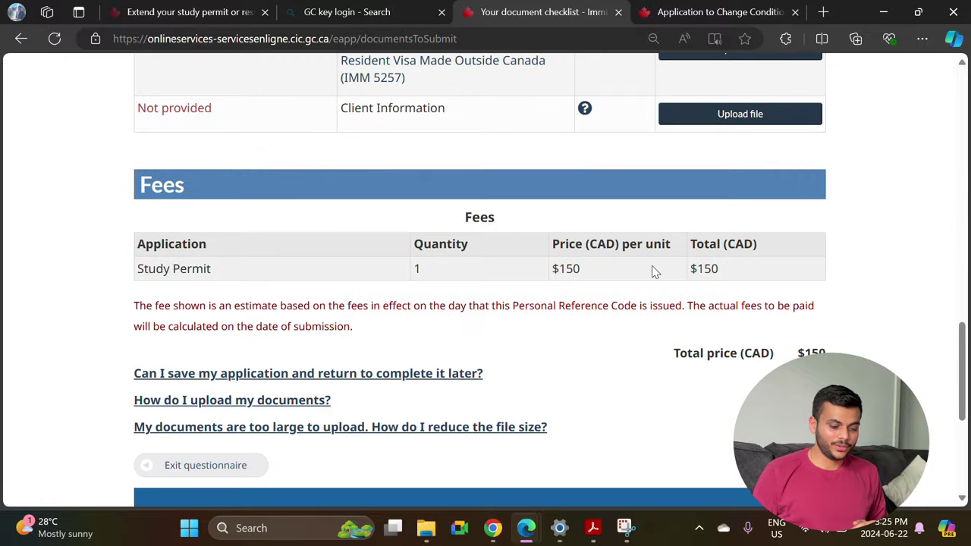